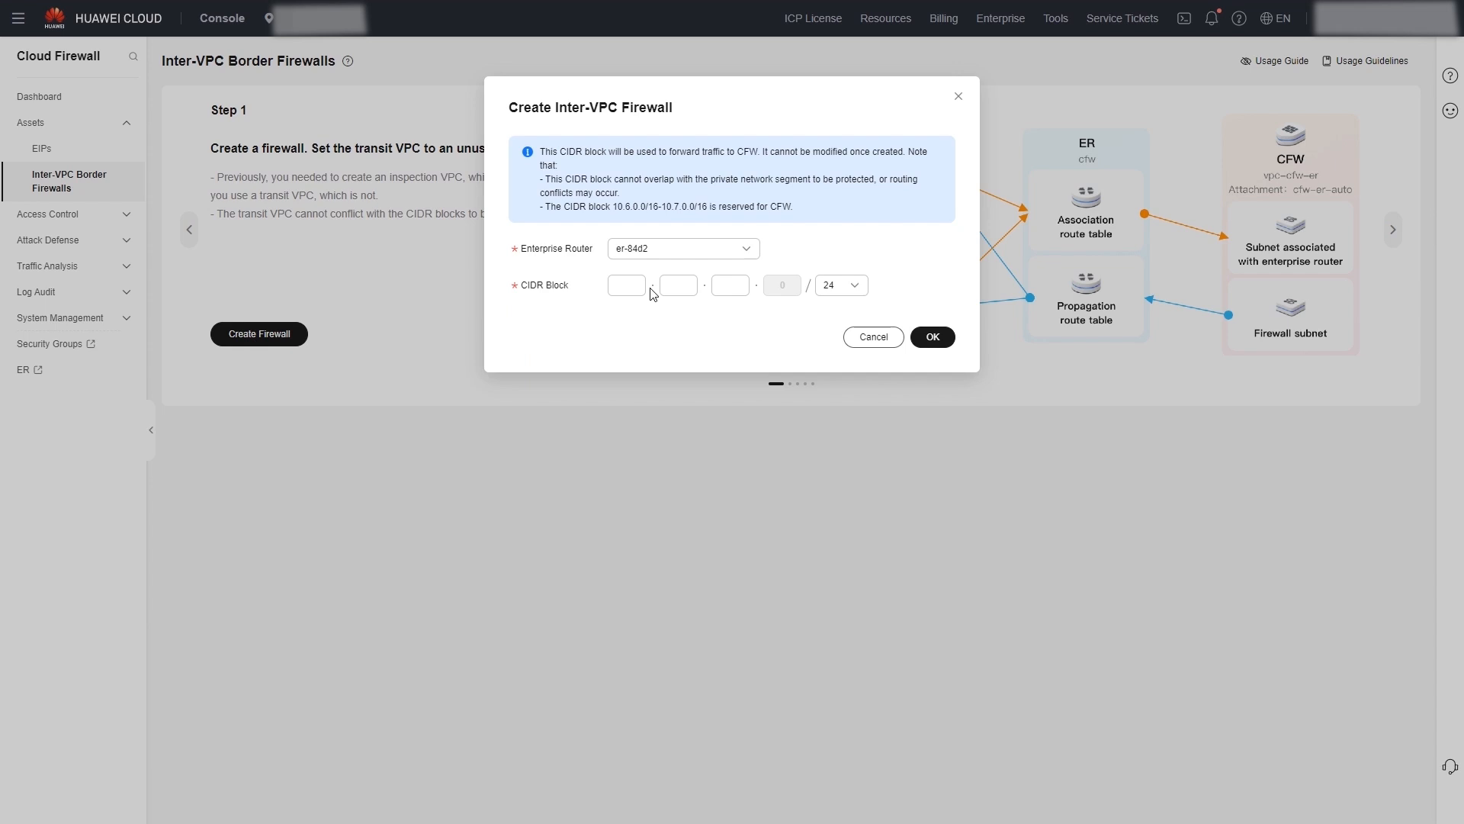
Step: Create the inter-VPC firewall on enterprise router er-84d2 with the CIDR block 10.0.0.0/24
left_click(632, 285)
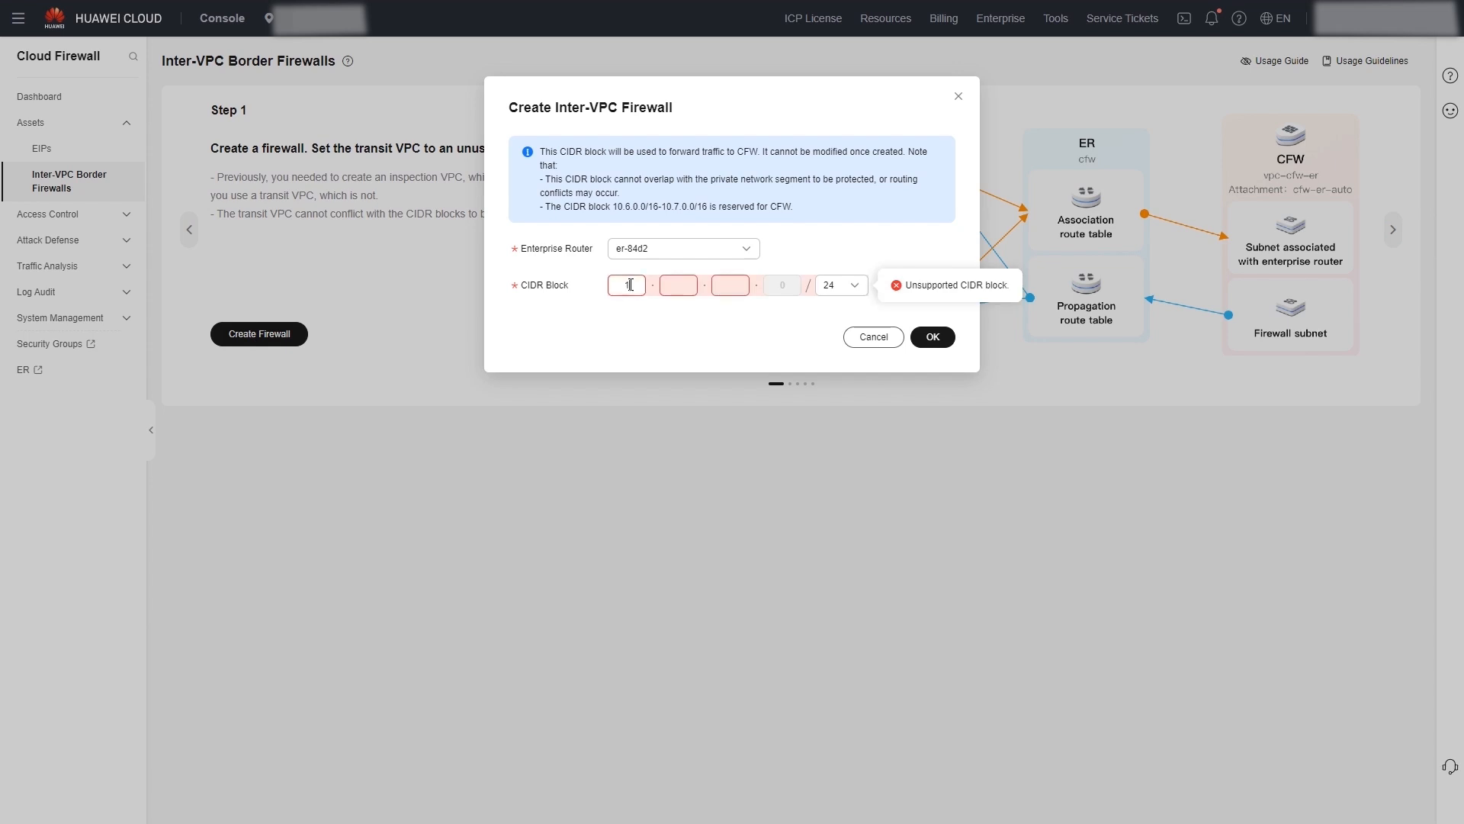
type("10.0.0")
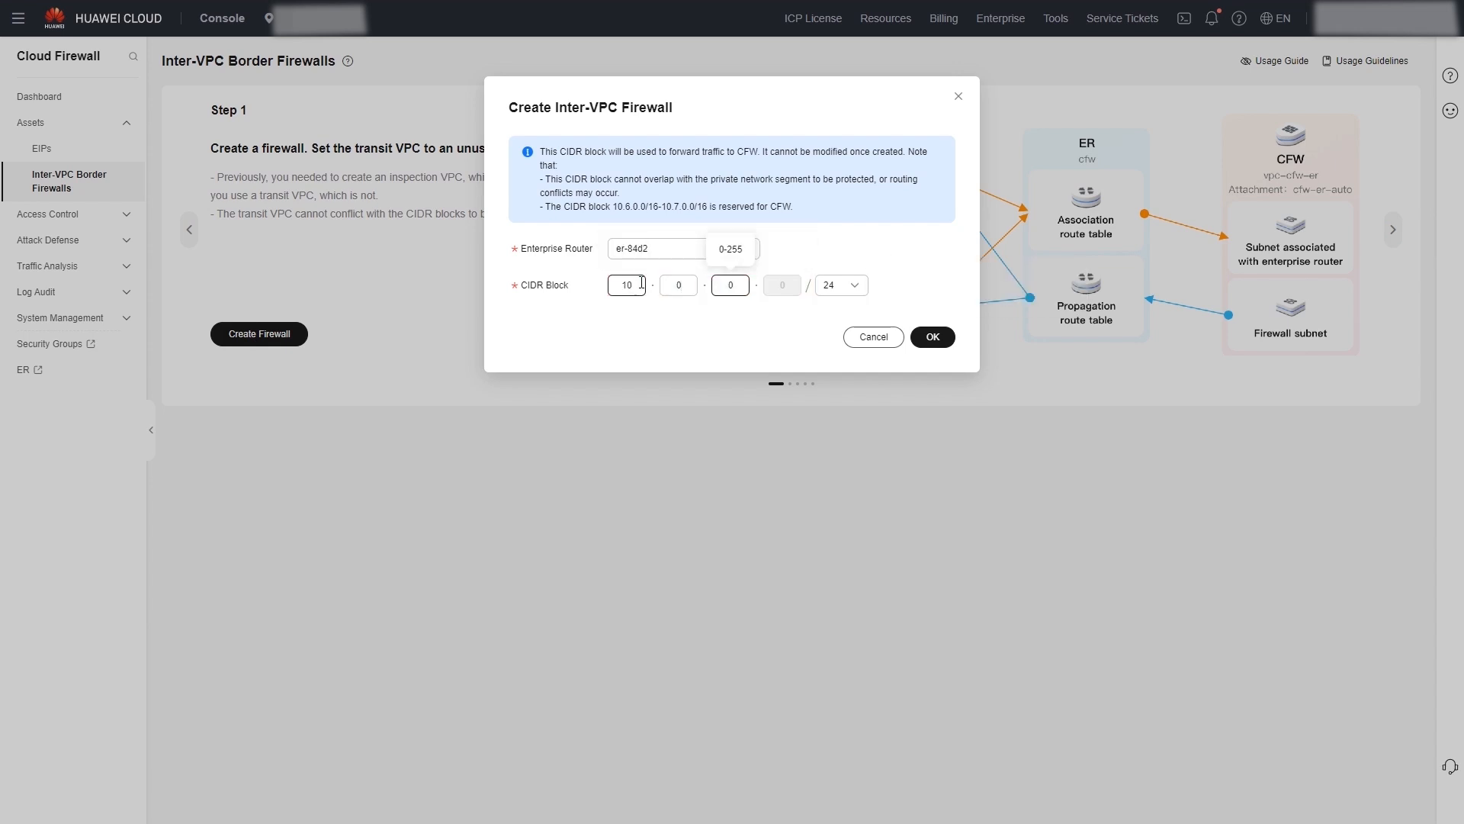
left_click(727, 320)
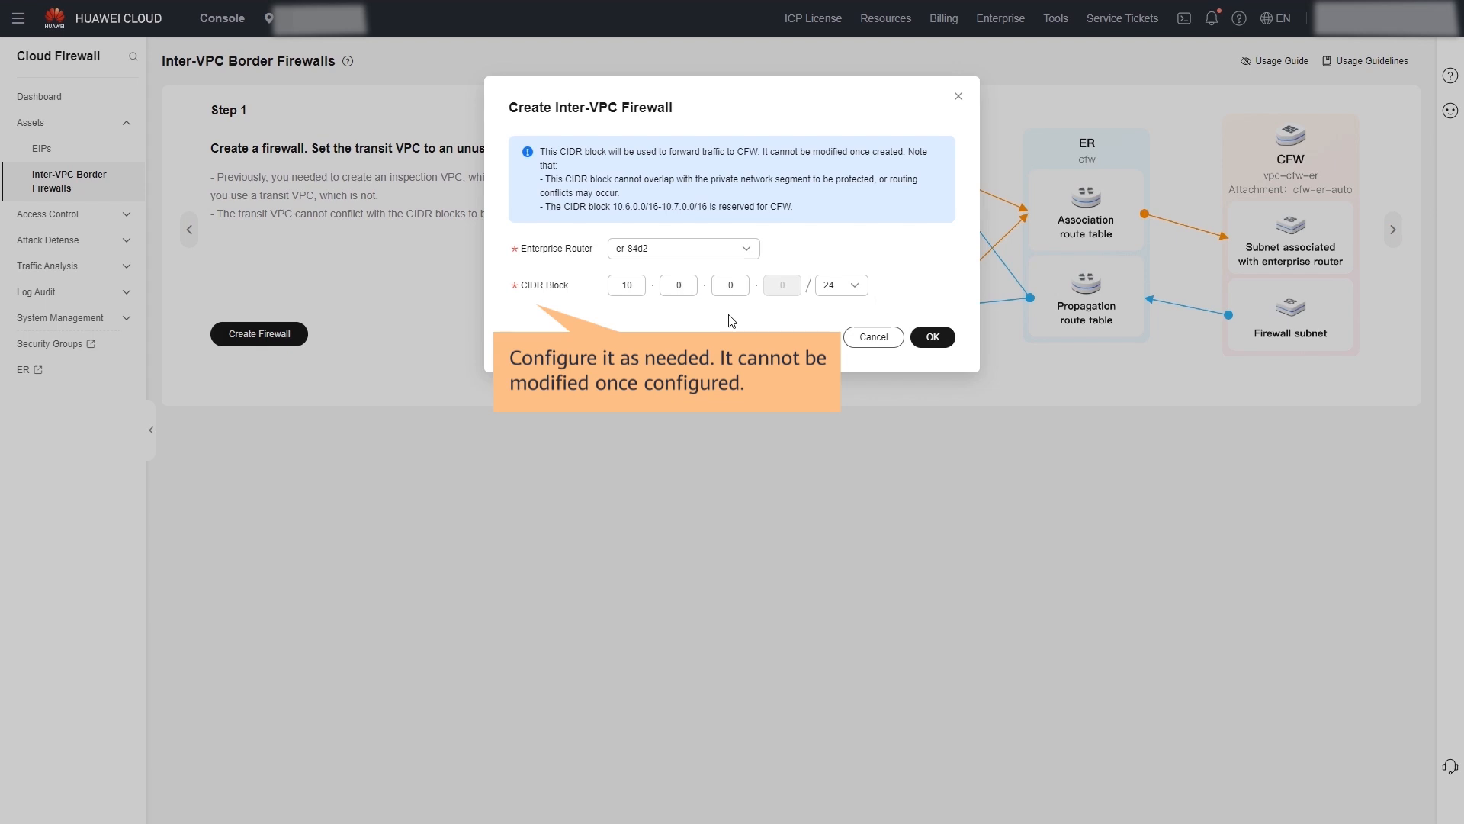
left_click(938, 341)
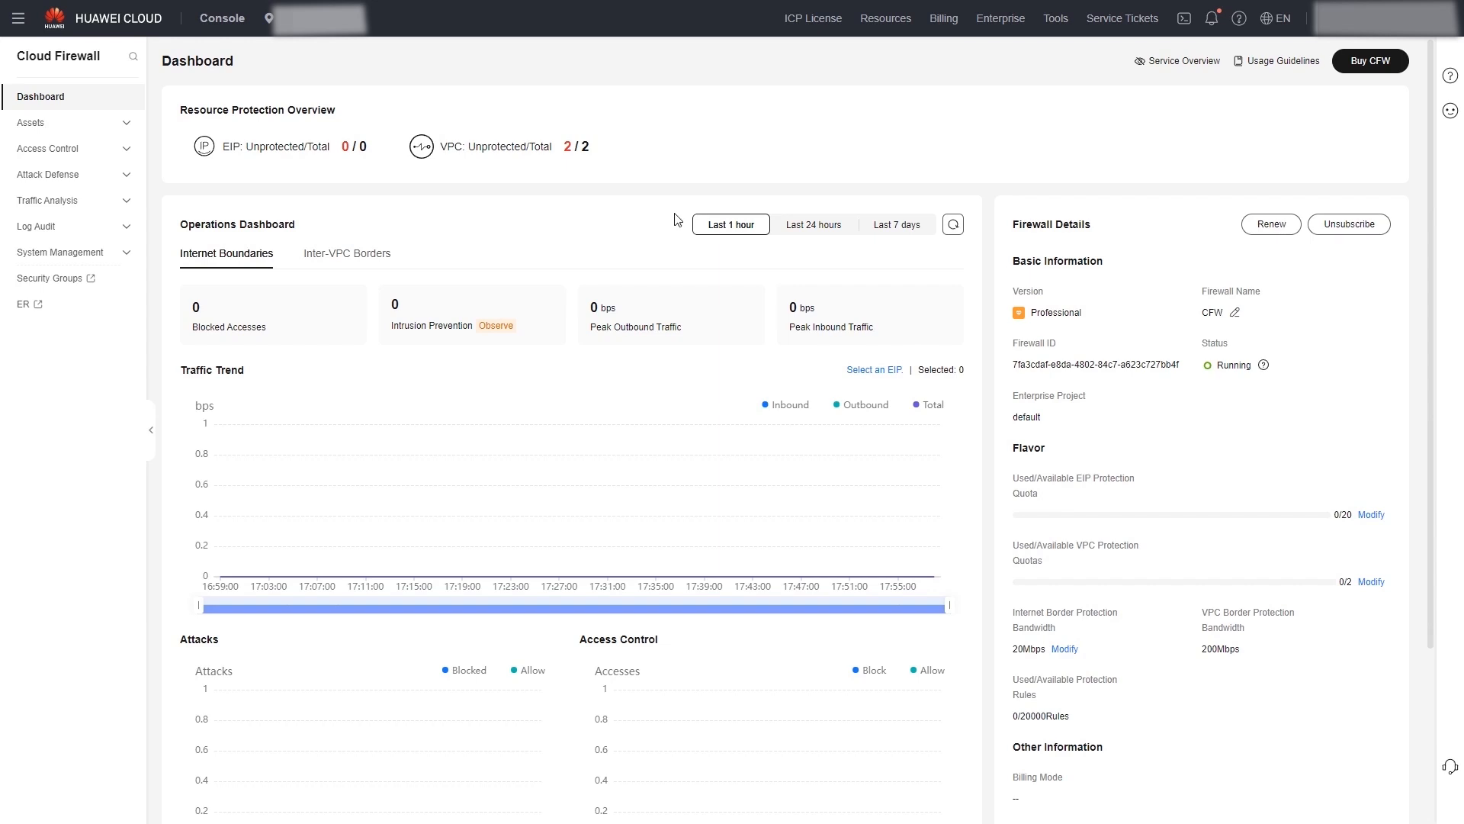
Step: Open the protected VPCs of the inter-VPC border firewall for editing
left_click(122, 124)
left_click(111, 186)
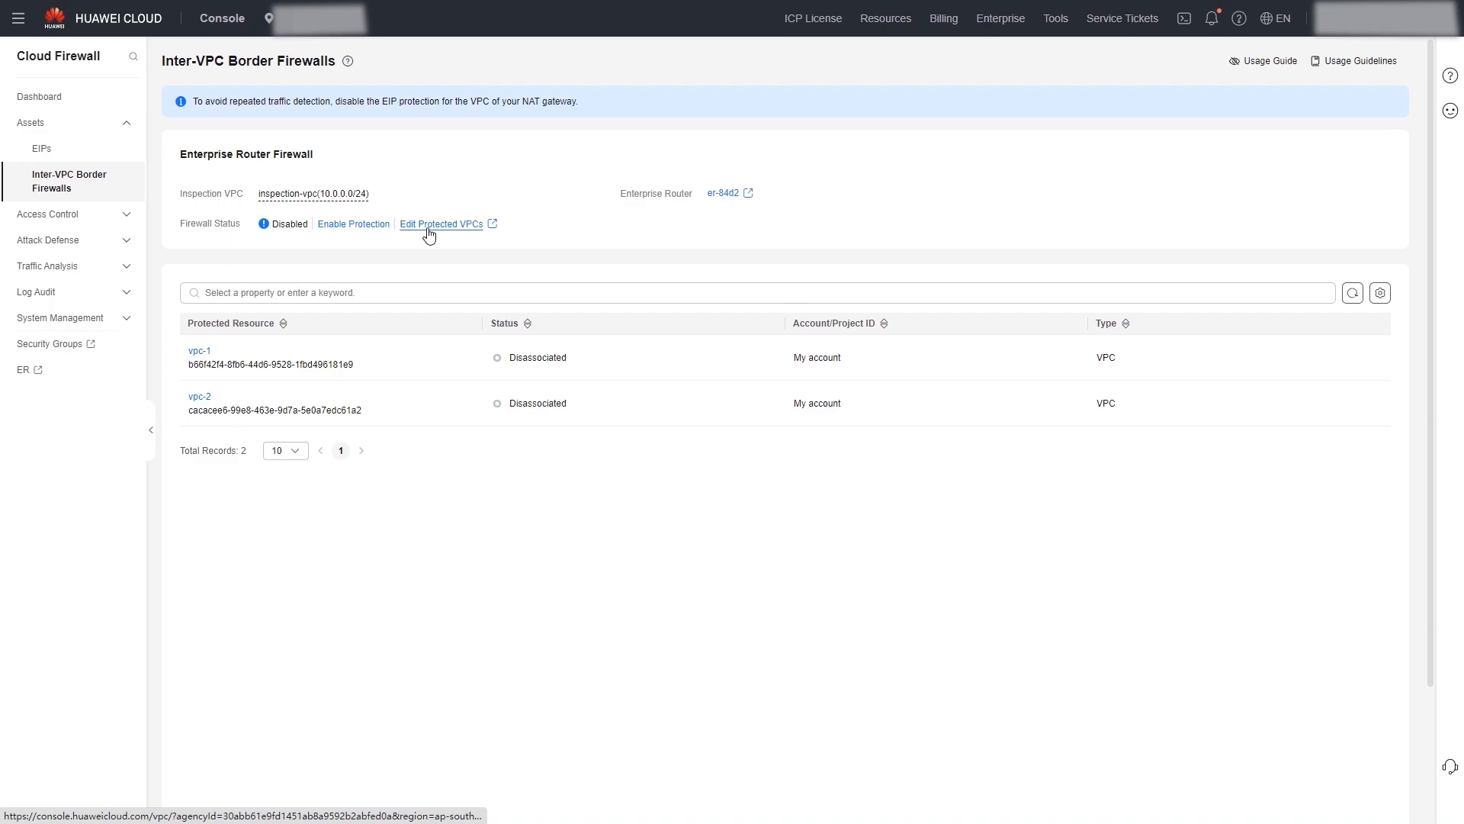
left_click(427, 227)
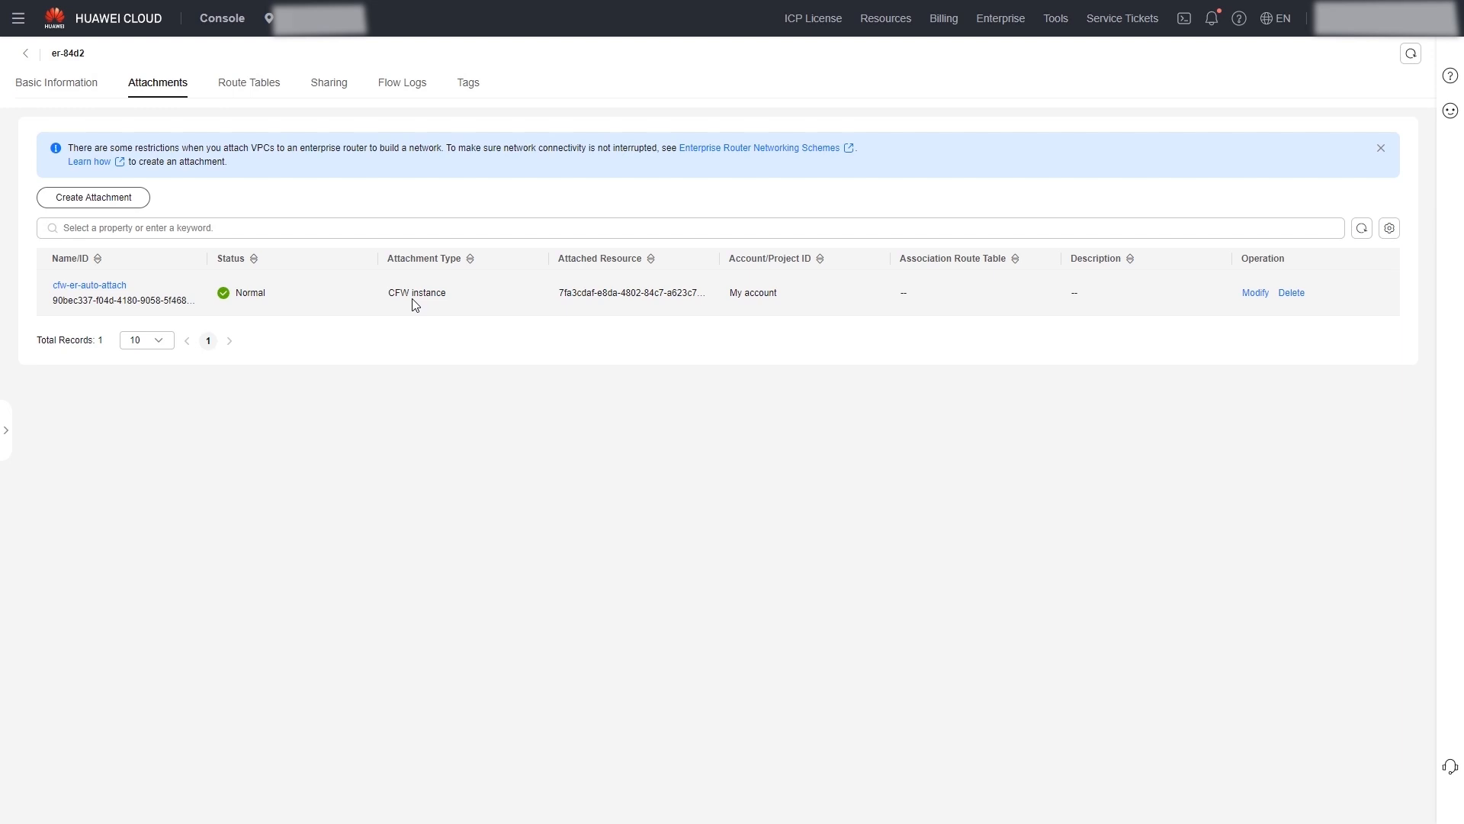
Step: Create a VPC attachment named er-attach-1 on the enterprise router, with vpc-1 as the attached resource
left_click(122, 203)
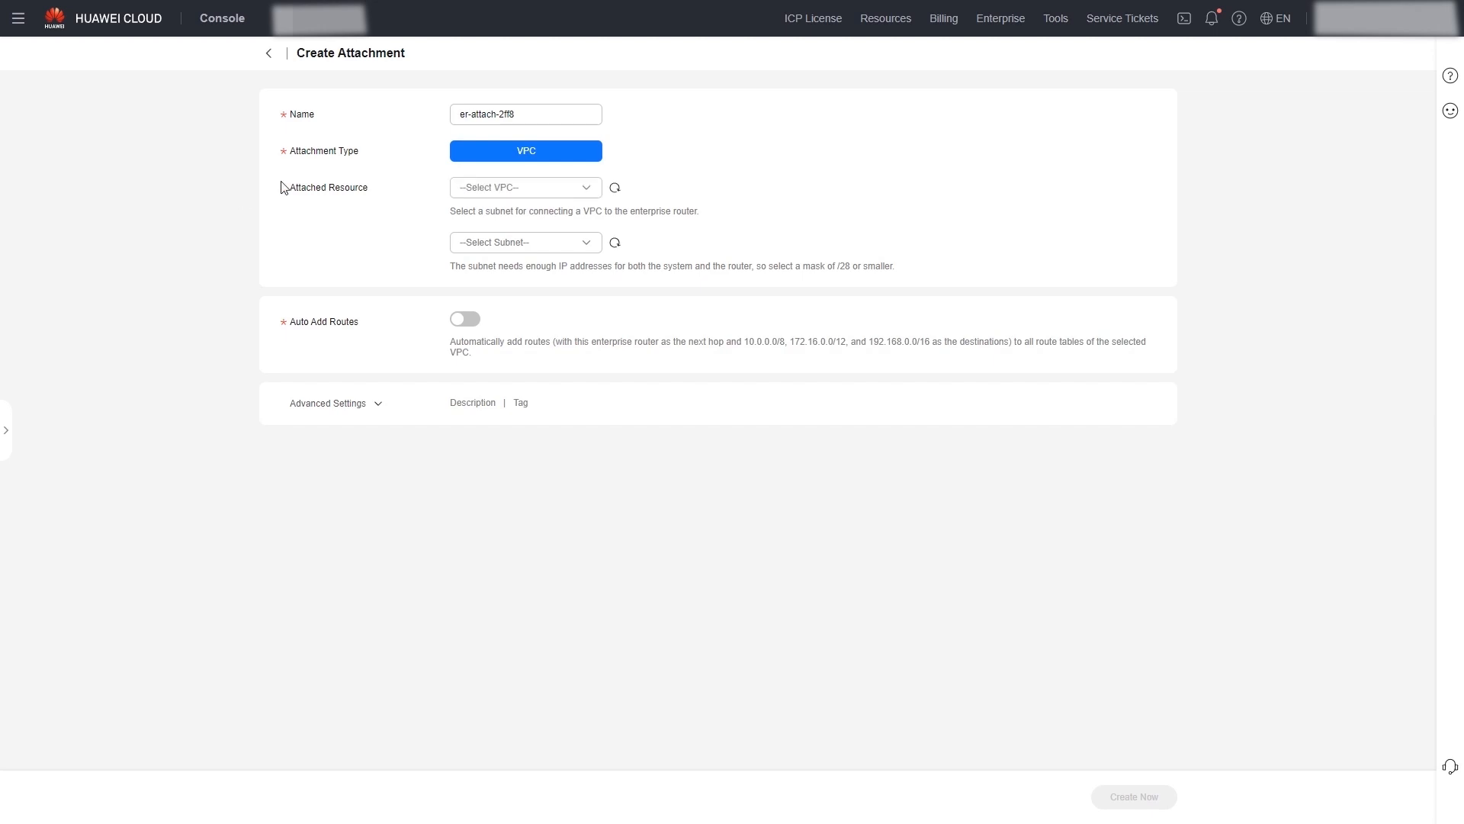
left_click(501, 114)
left_click_drag(500, 114, 524, 115)
type("1")
left_click(527, 191)
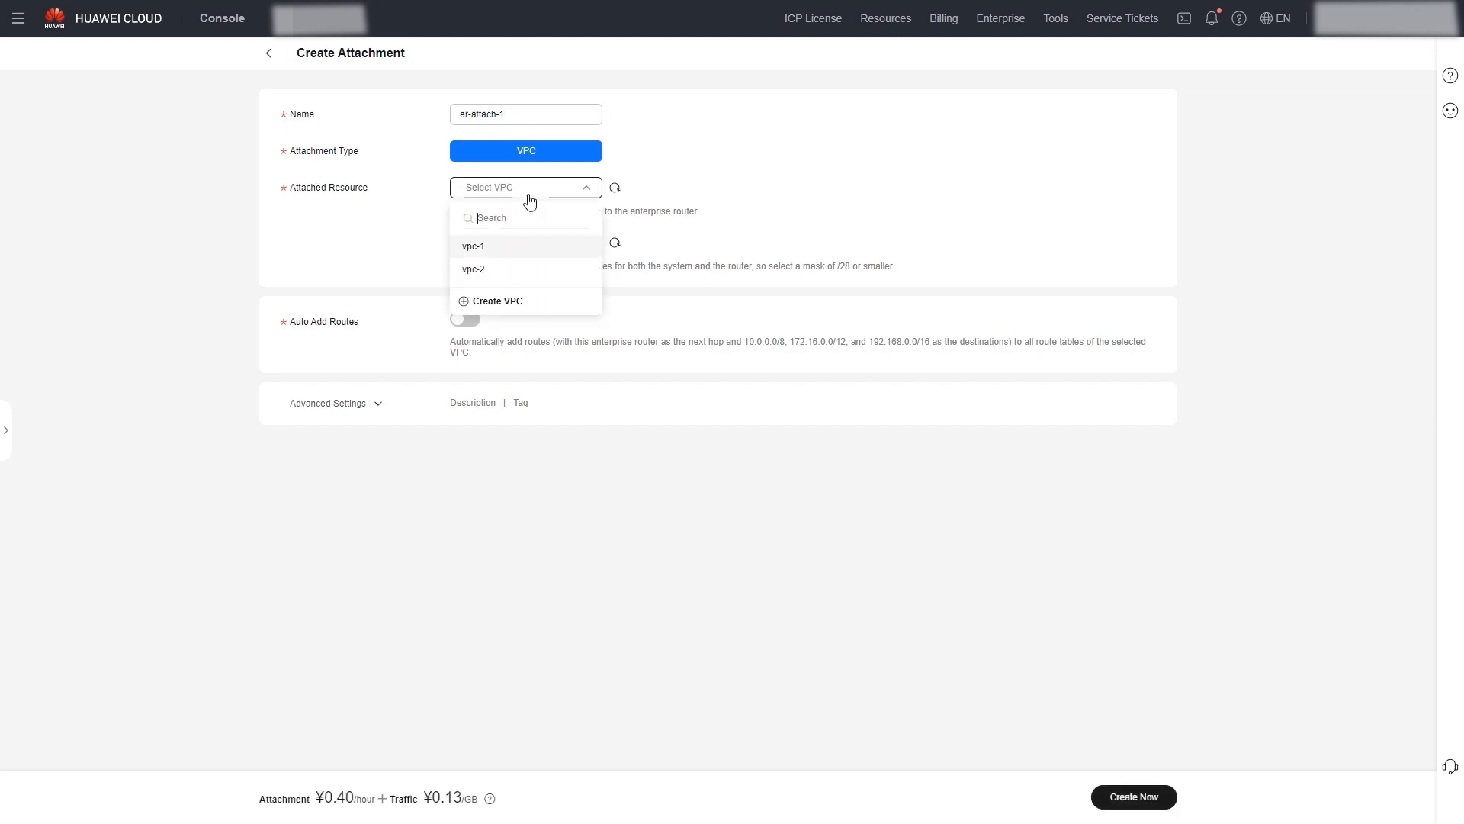
left_click(520, 246)
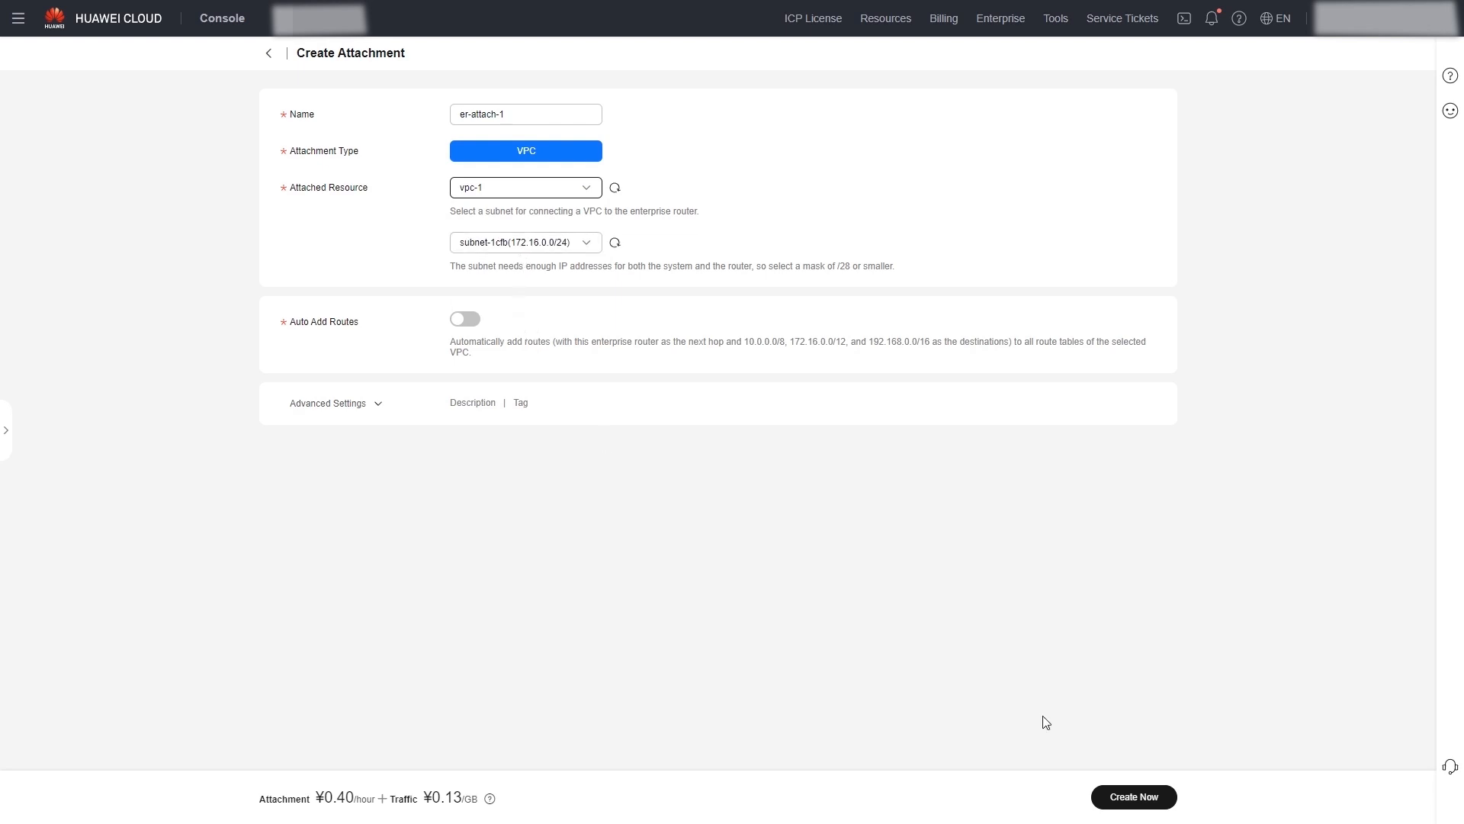
left_click(1113, 795)
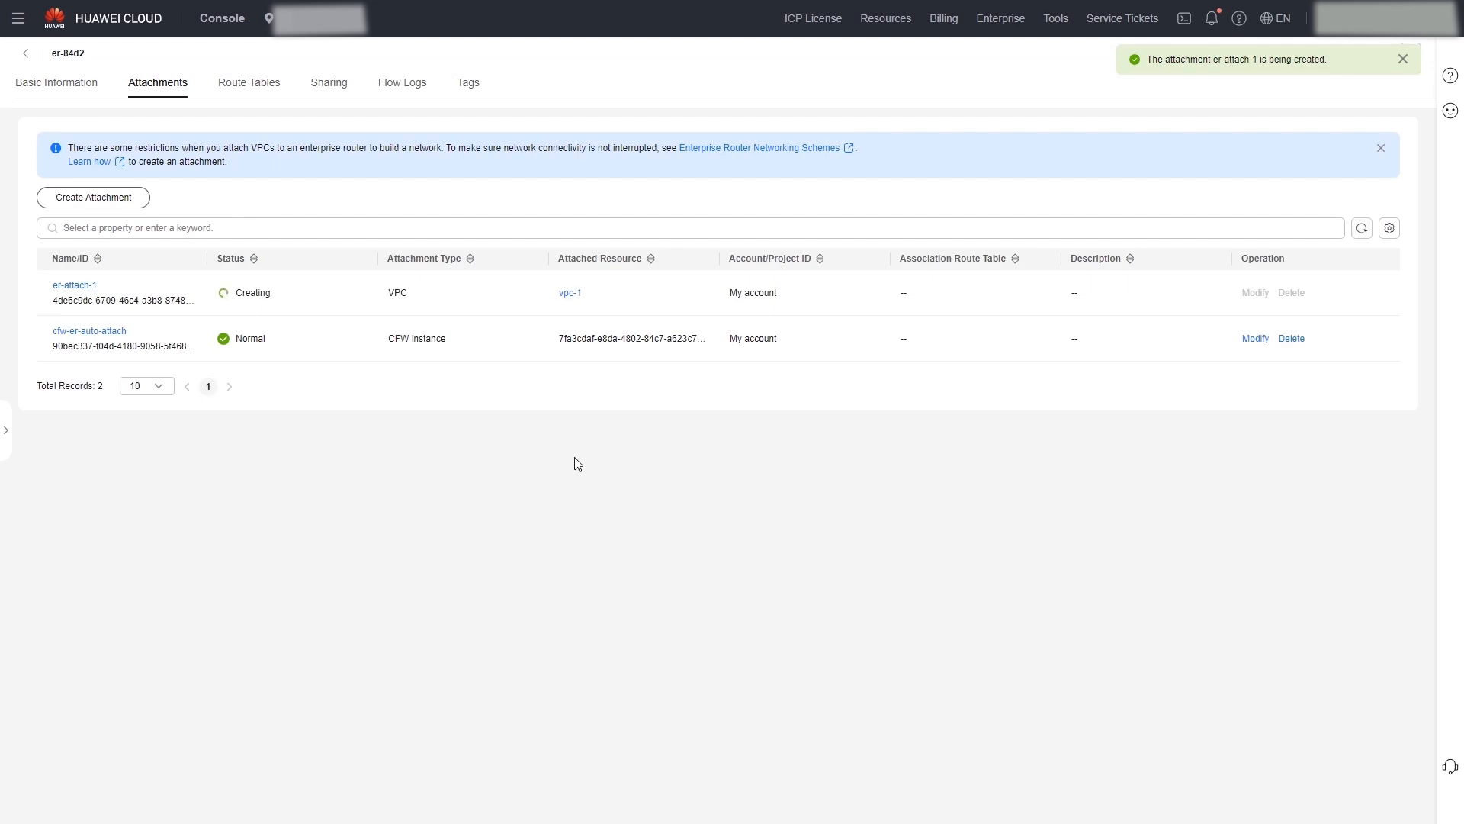
Step: Create a second VPC attachment named er-attach-2, with vpc-2 as the attached resource
left_click(131, 197)
left_click(508, 115)
double_click(508, 115)
type("2")
left_click(576, 191)
left_click(494, 247)
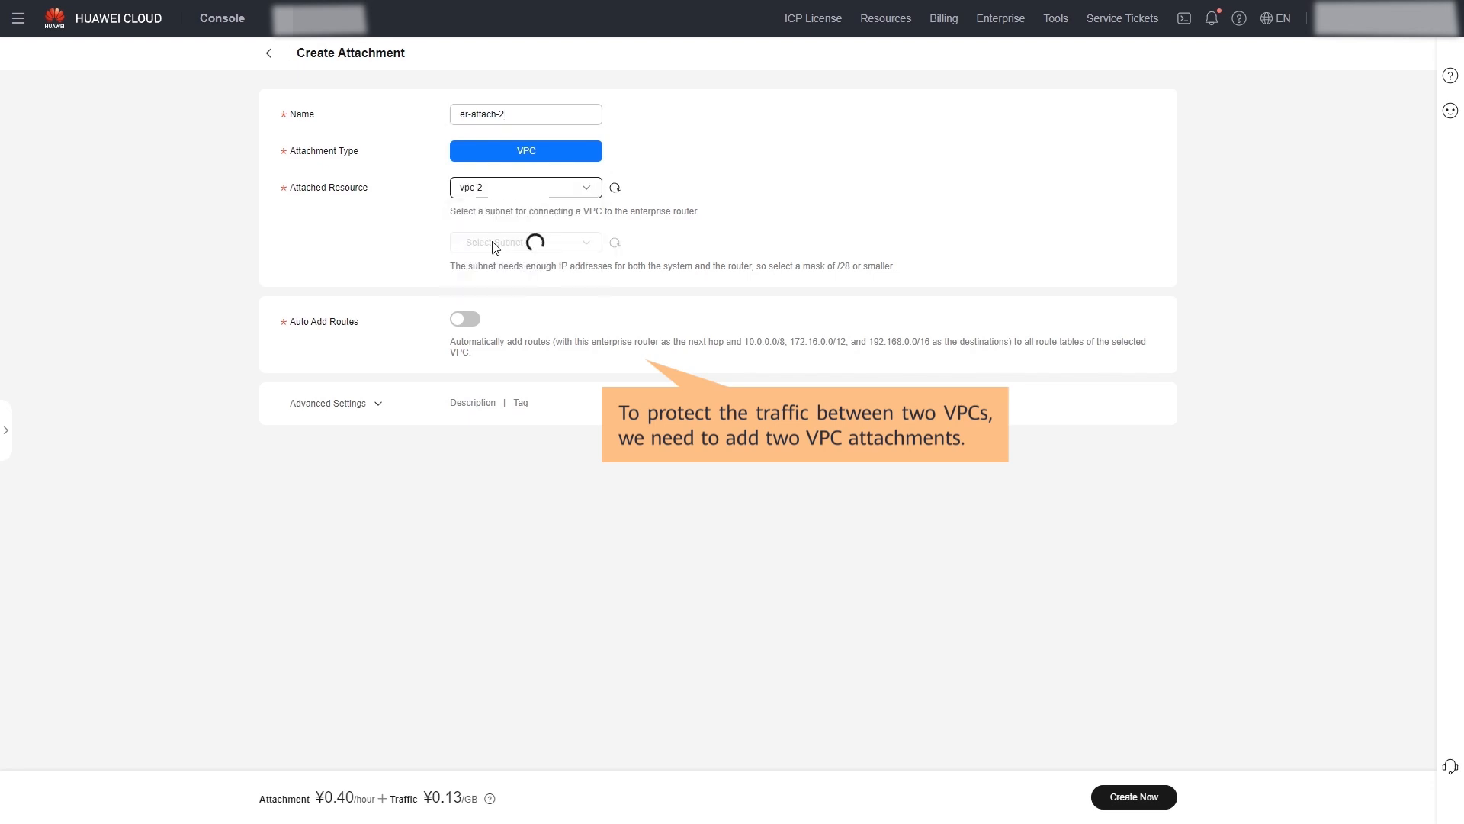
left_click(1107, 786)
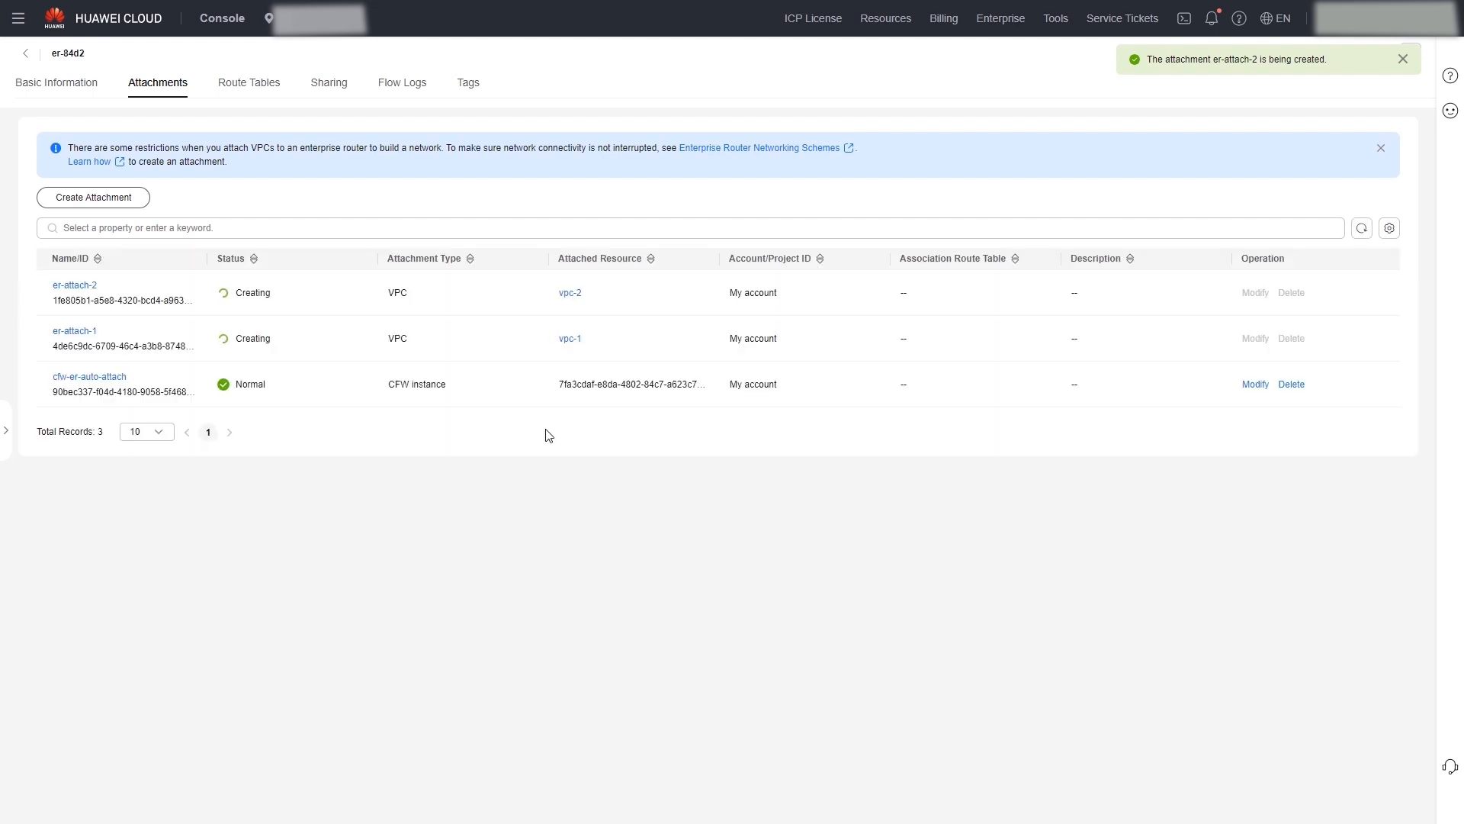
Step: Create a route table named er-rtb-1 on the enterprise router
left_click(265, 90)
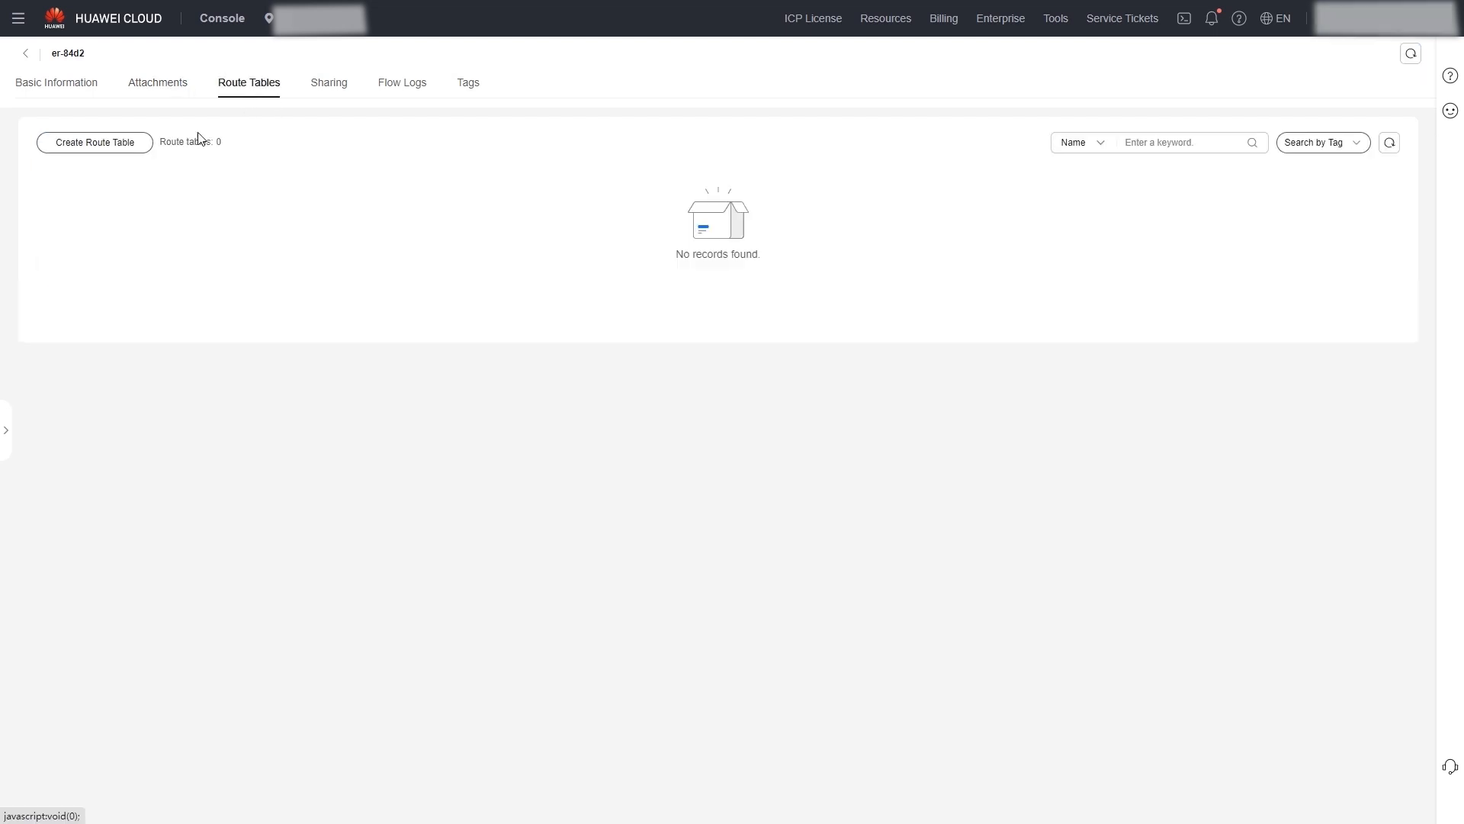
left_click(135, 150)
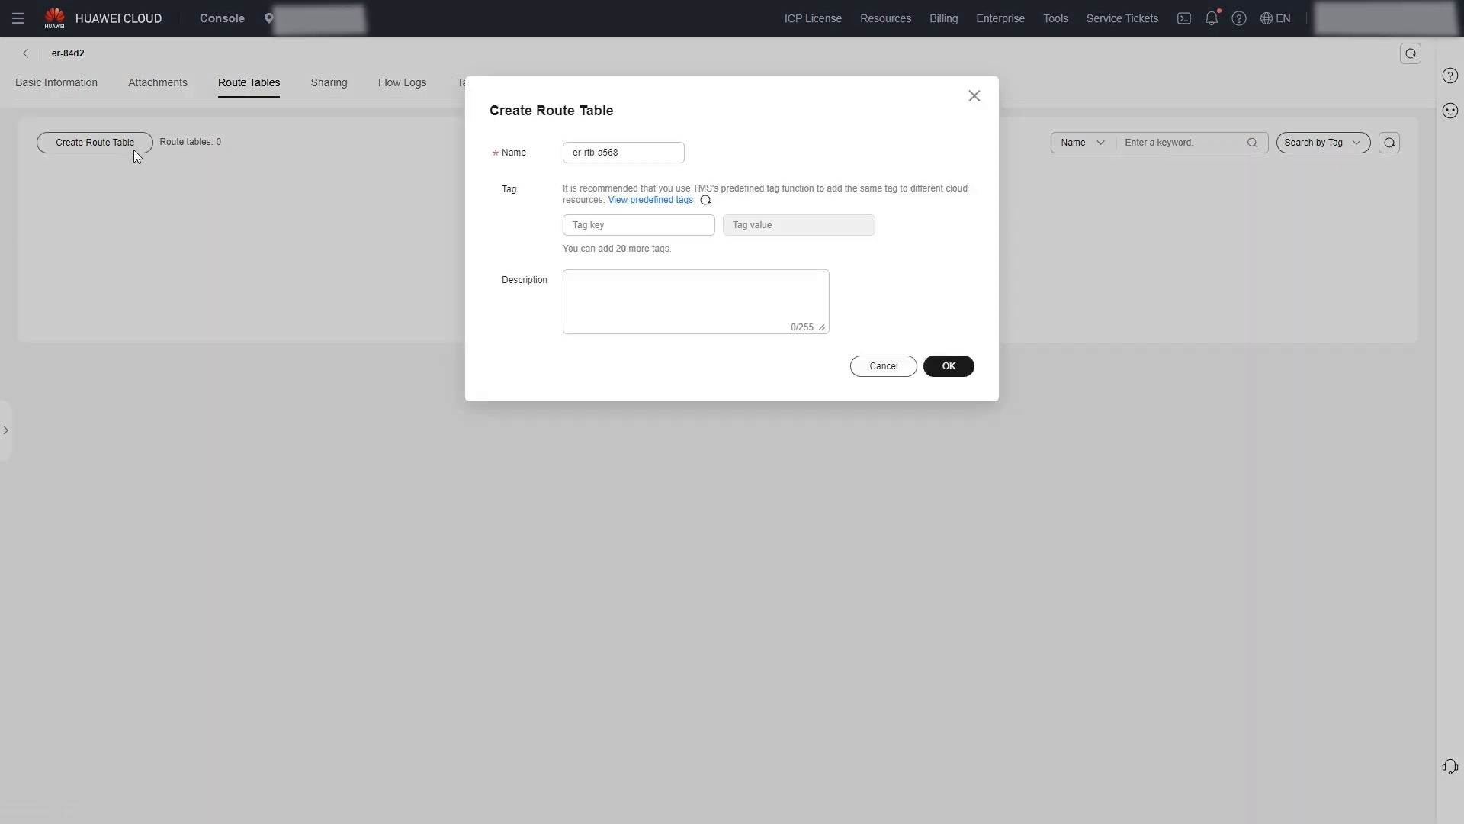
left_click(649, 153)
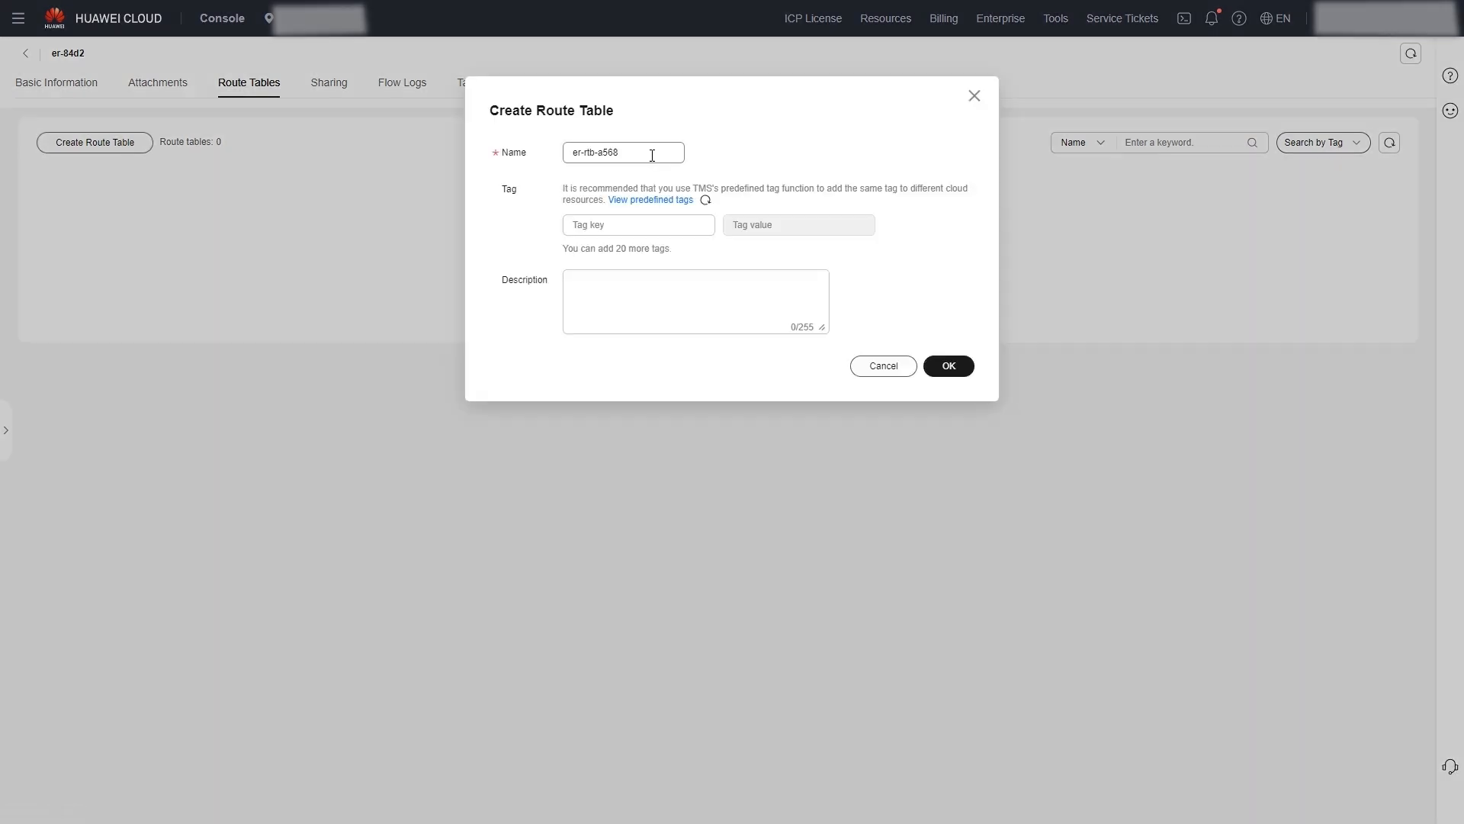
double_click(610, 160)
type("1")
left_click(954, 367)
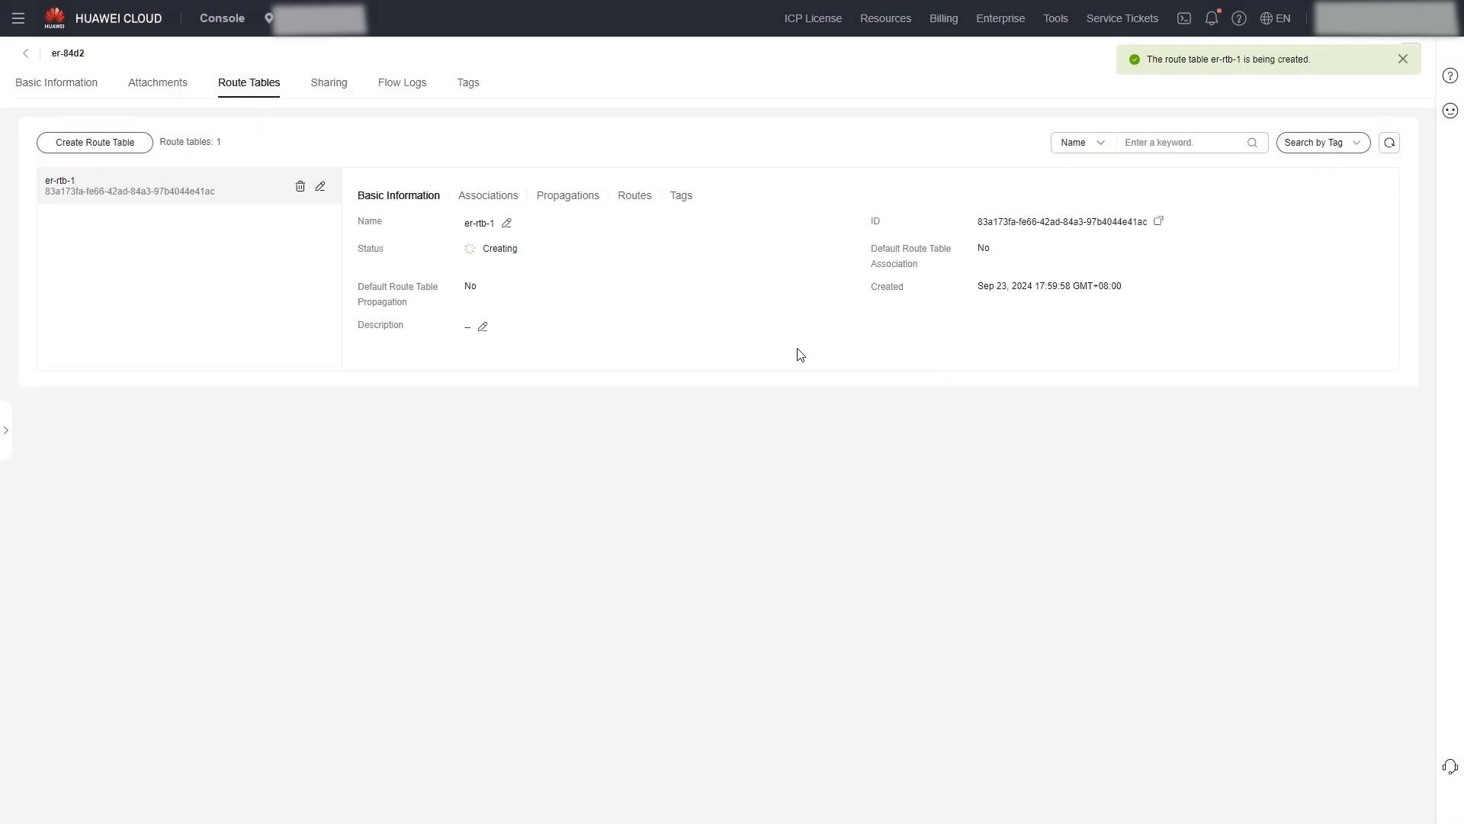
Step: Create an association in route table er-rtb-1 for the VPC attachment er-attach-1
left_click(501, 199)
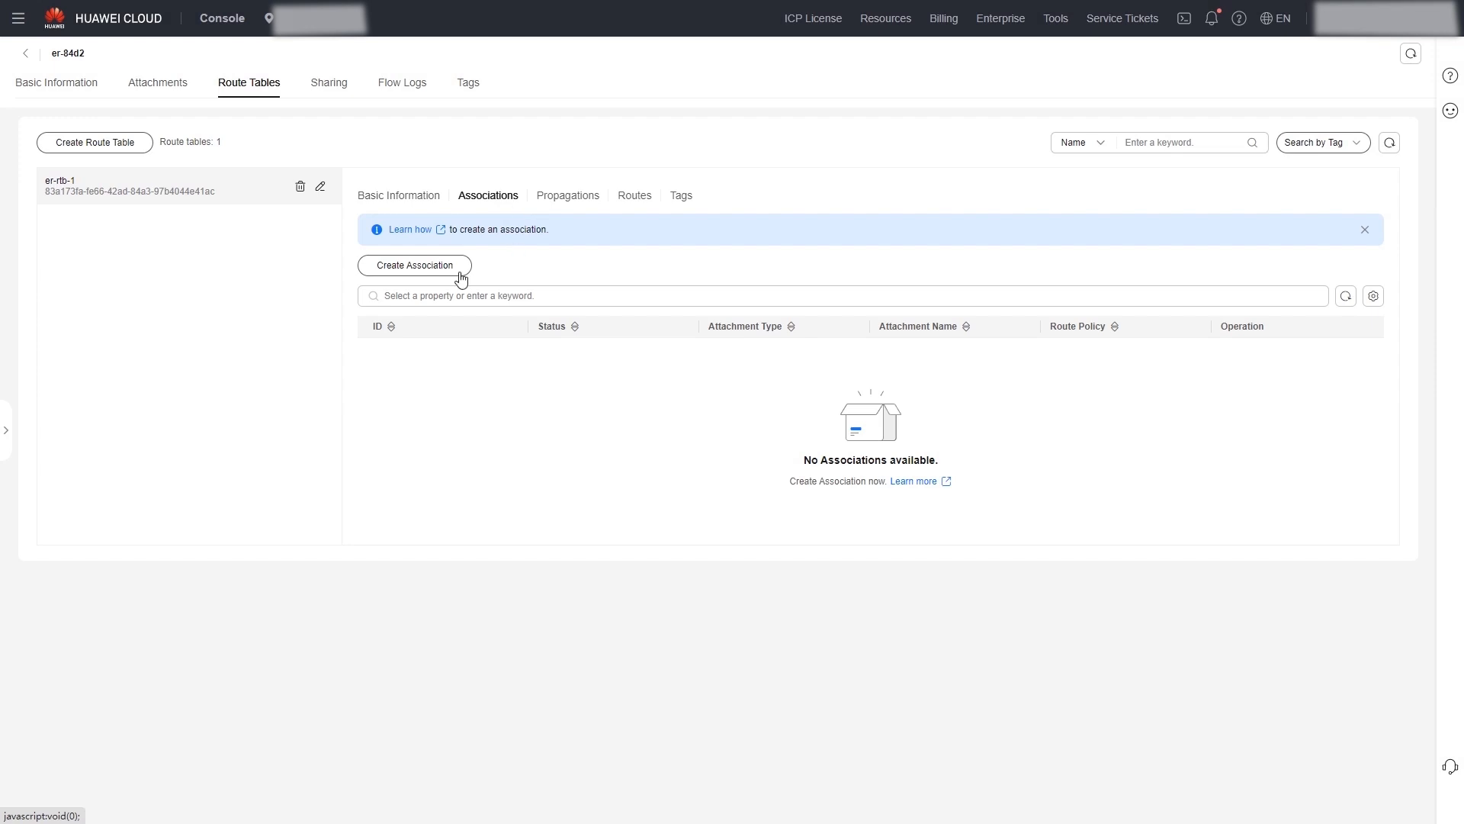
left_click(456, 271)
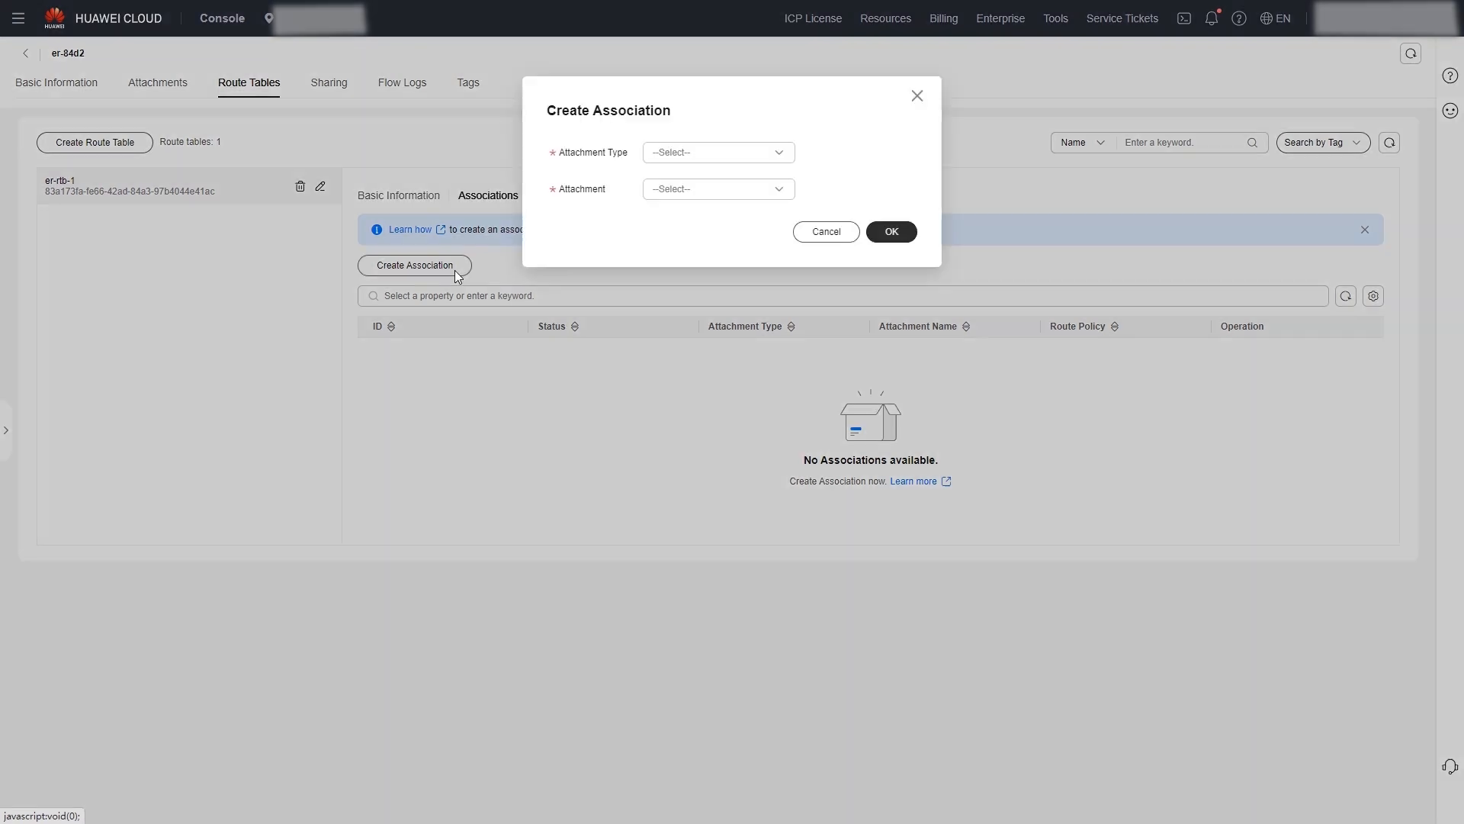
left_click(718, 190)
left_click(696, 248)
left_click(887, 231)
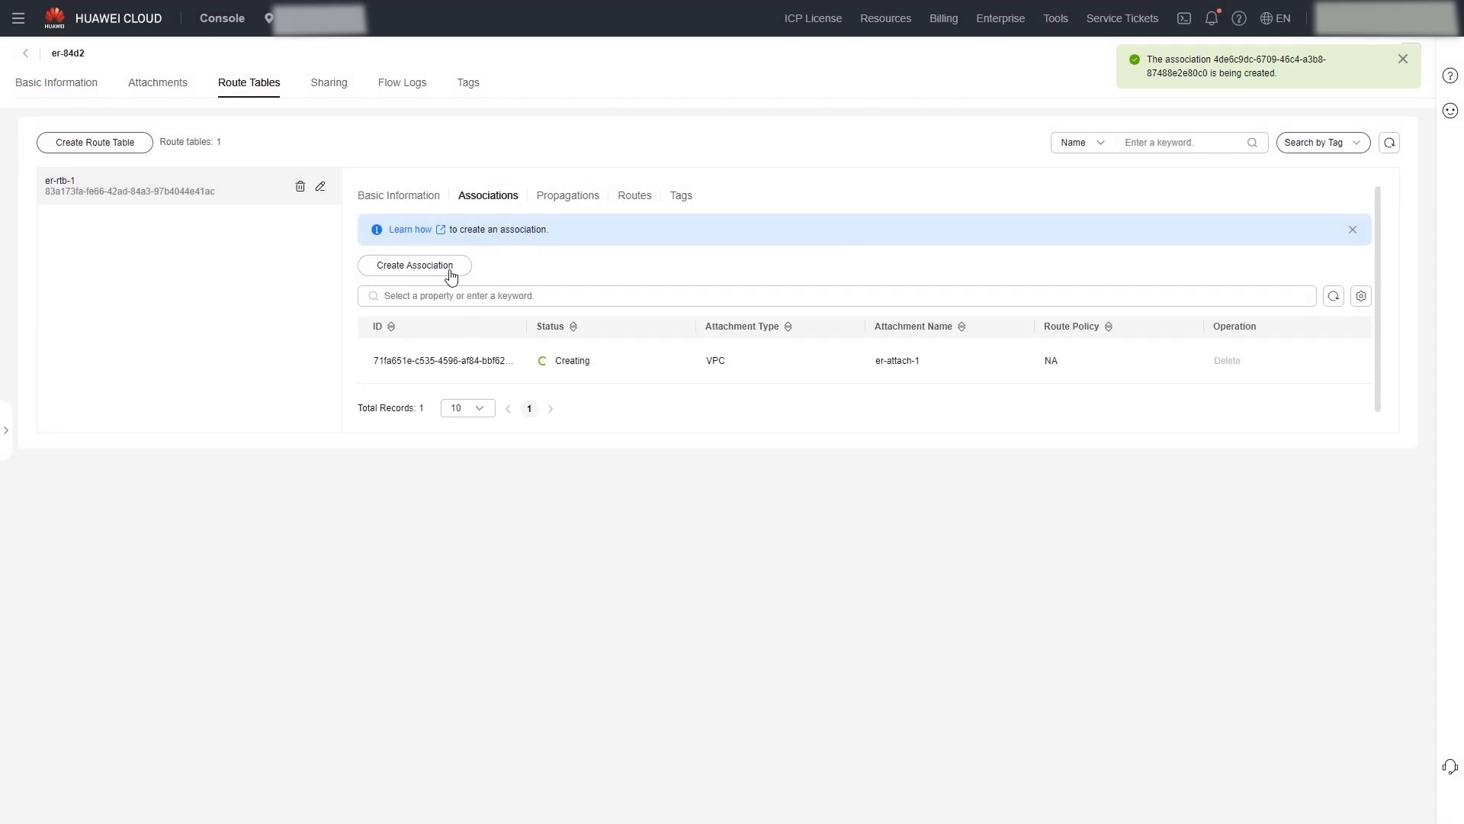
Step: Associate the VPC attachment er-attach-2 with route table er-rtb-1 as well
left_click(450, 267)
left_click(691, 190)
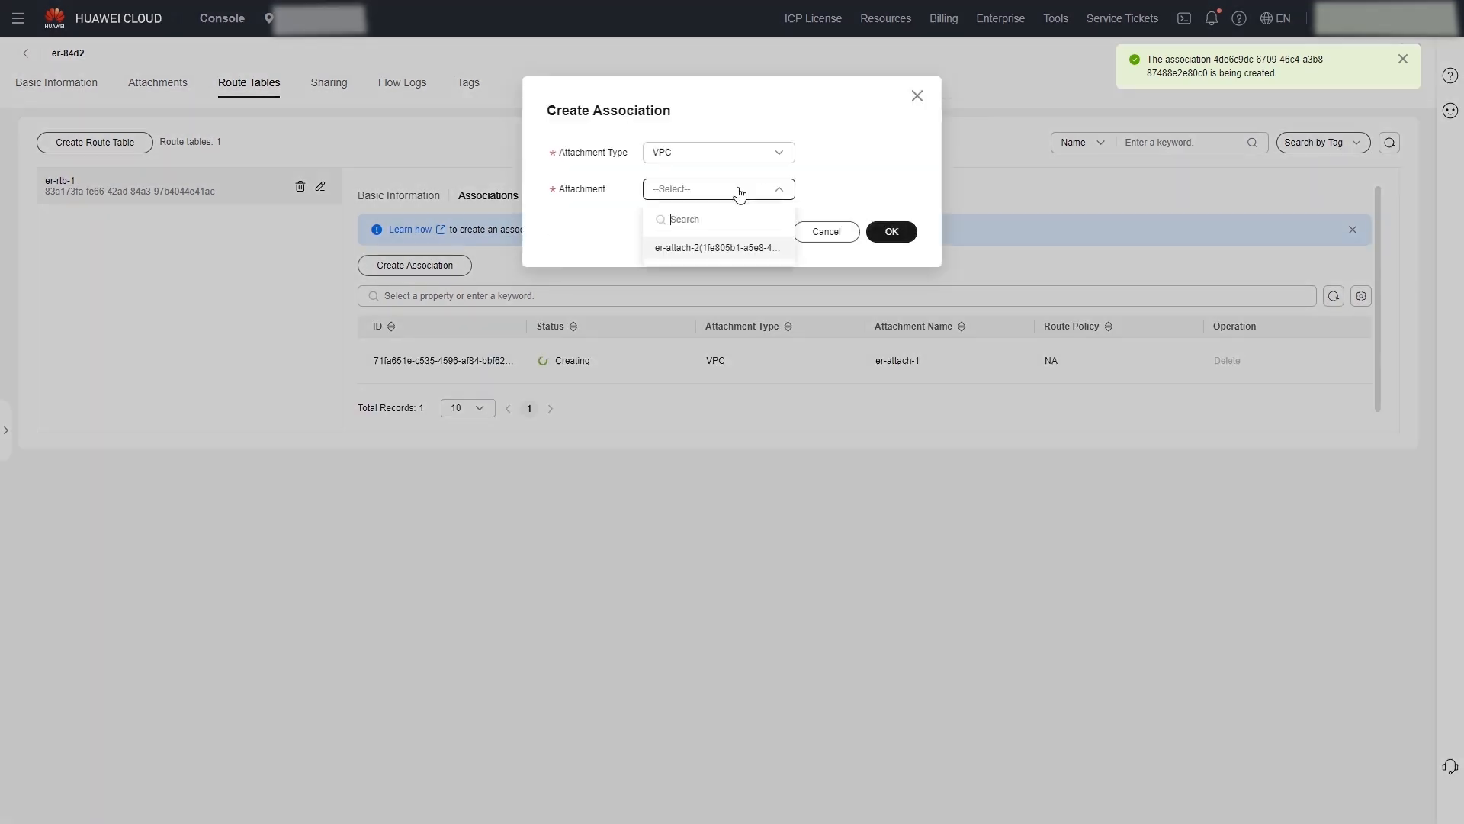
left_click(703, 245)
left_click(886, 232)
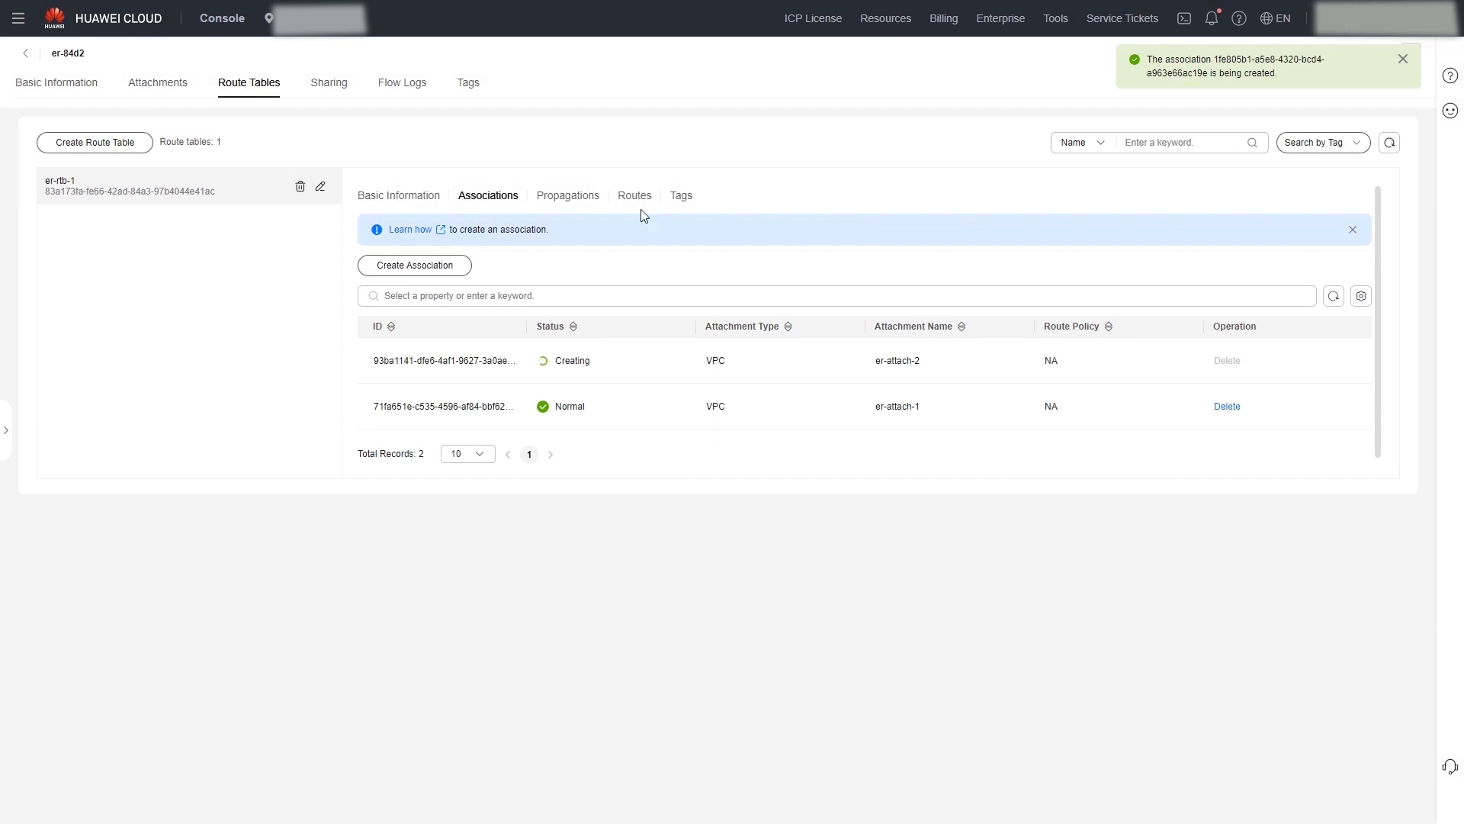
Step: Create a route in er-rtb-1 with destination 0.0.0.0/0, attachment type CFW instance and the firewall attachment as next hop
left_click(636, 196)
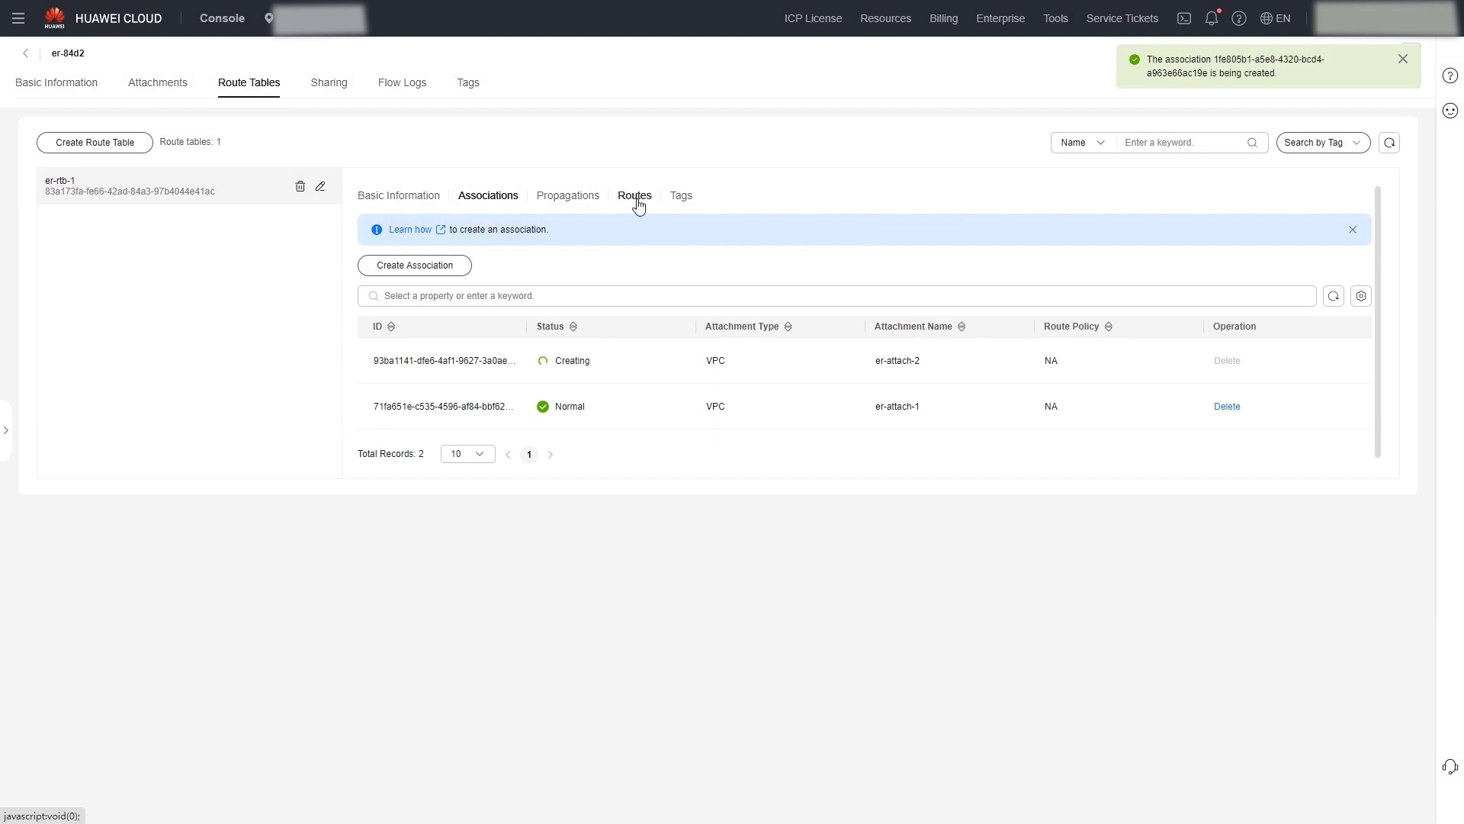
left_click(399, 266)
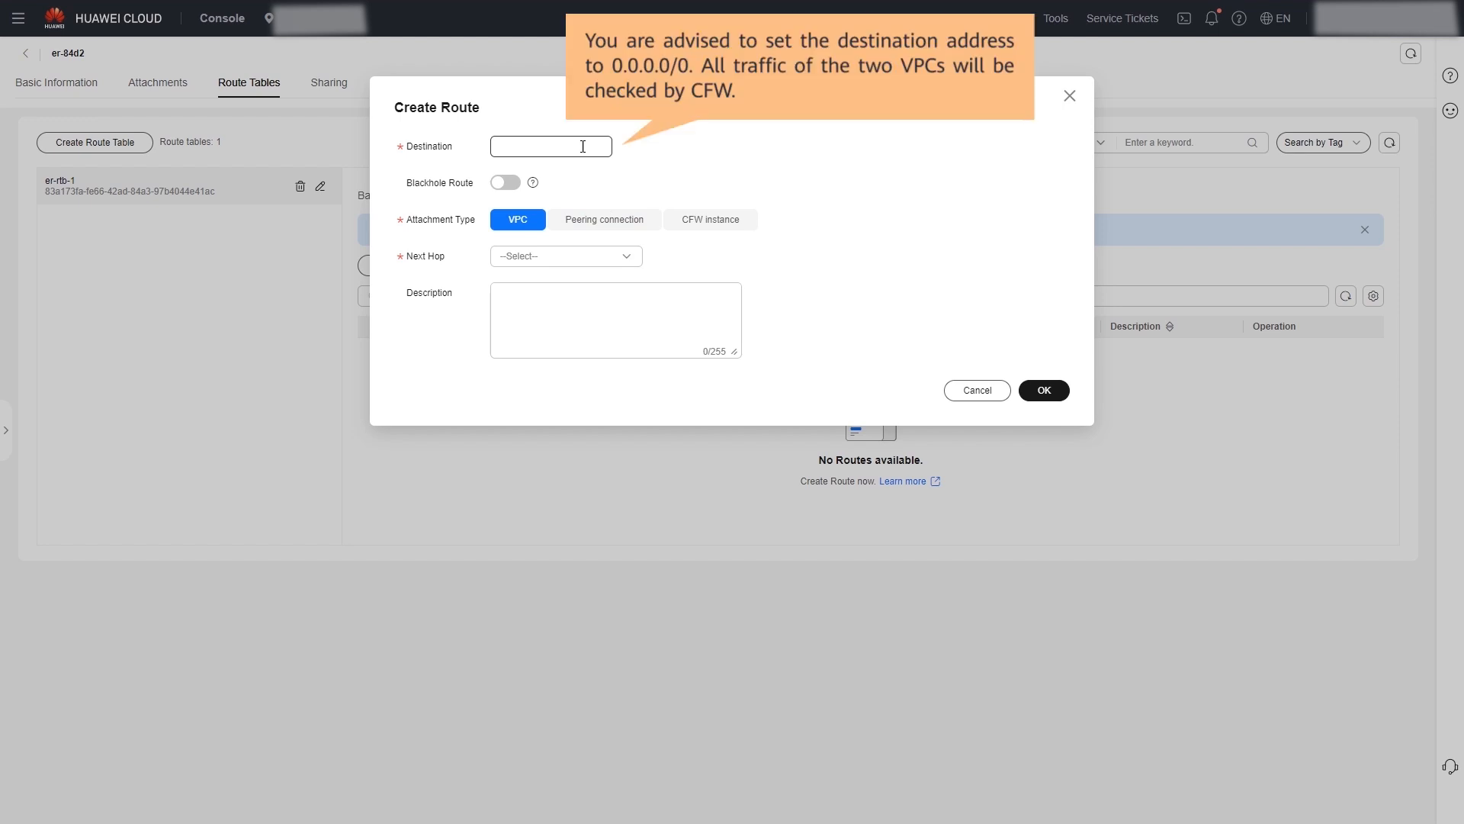
left_click(526, 147)
type("0.0.0")
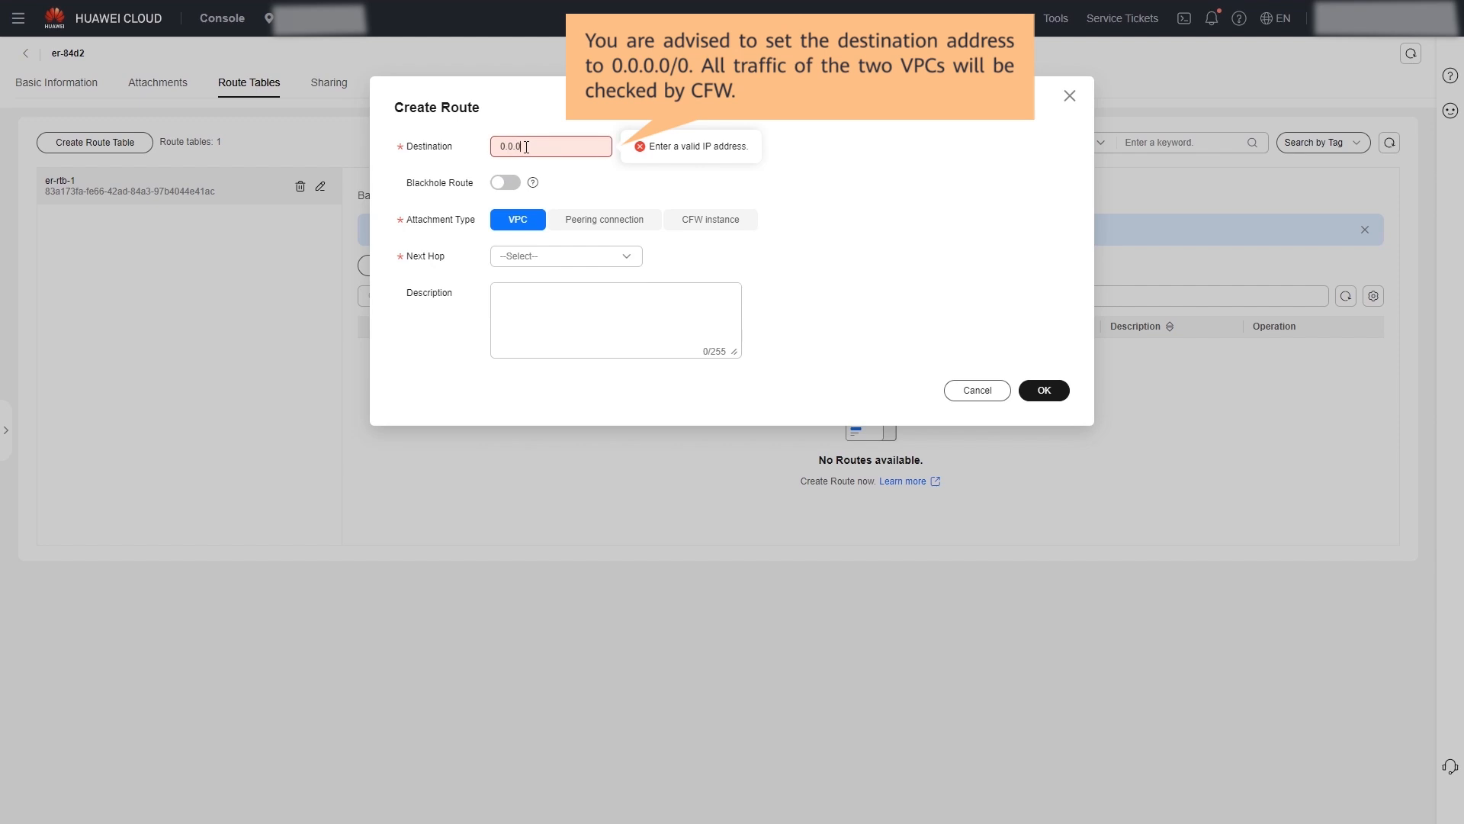
type(".0/0")
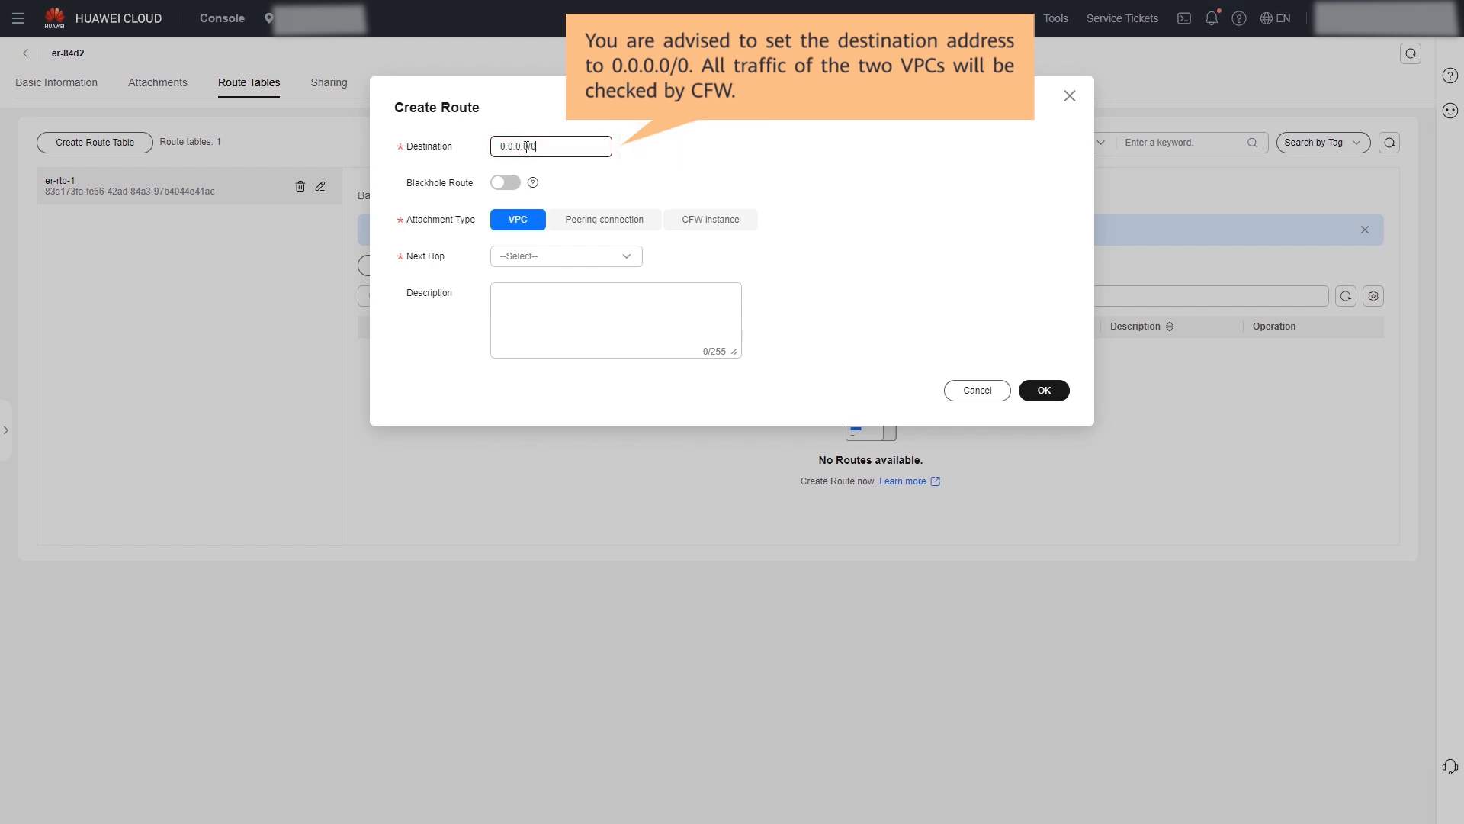
left_click(739, 221)
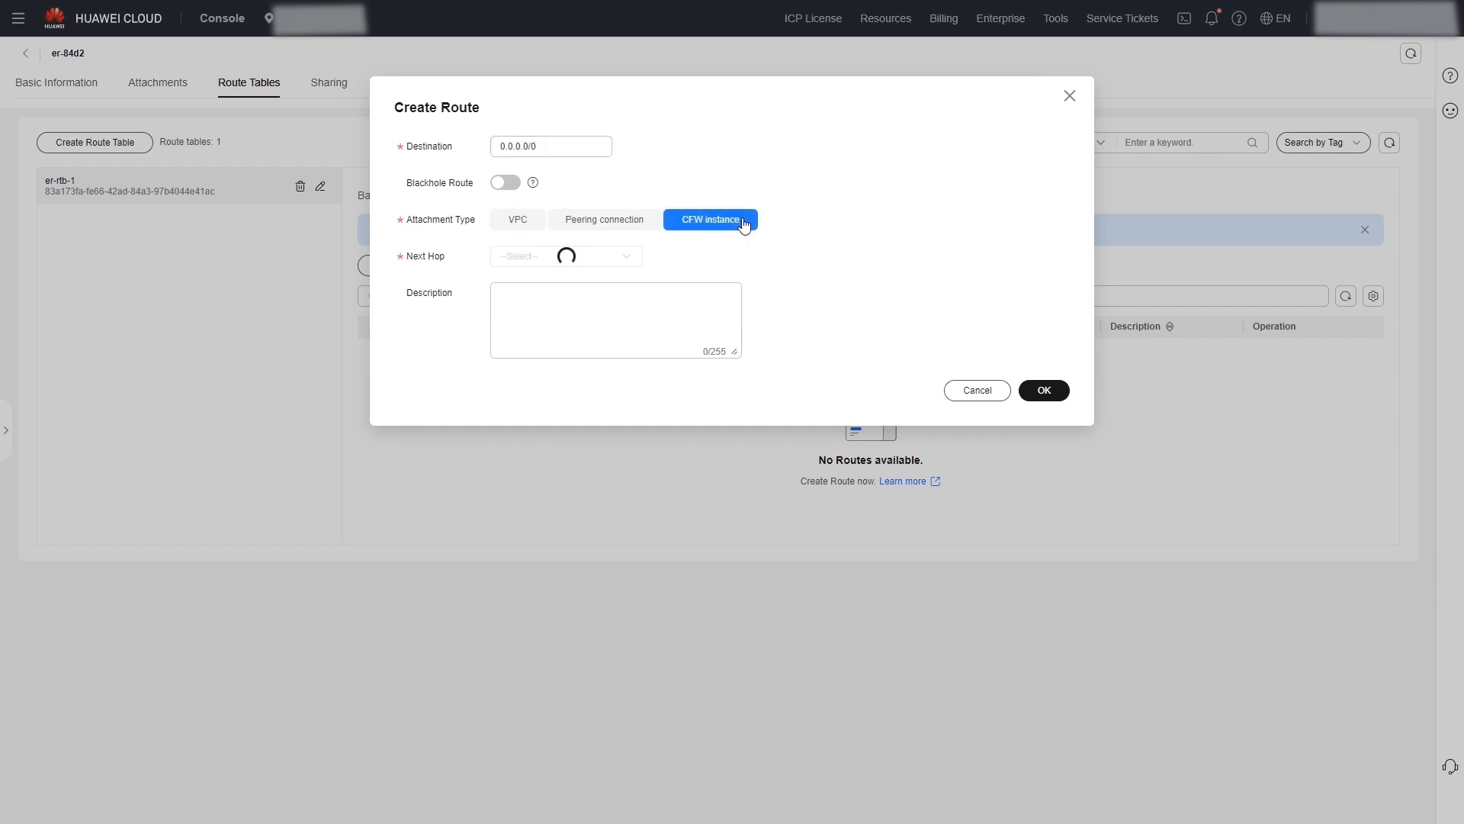
left_click(622, 255)
left_click(599, 315)
left_click(1044, 391)
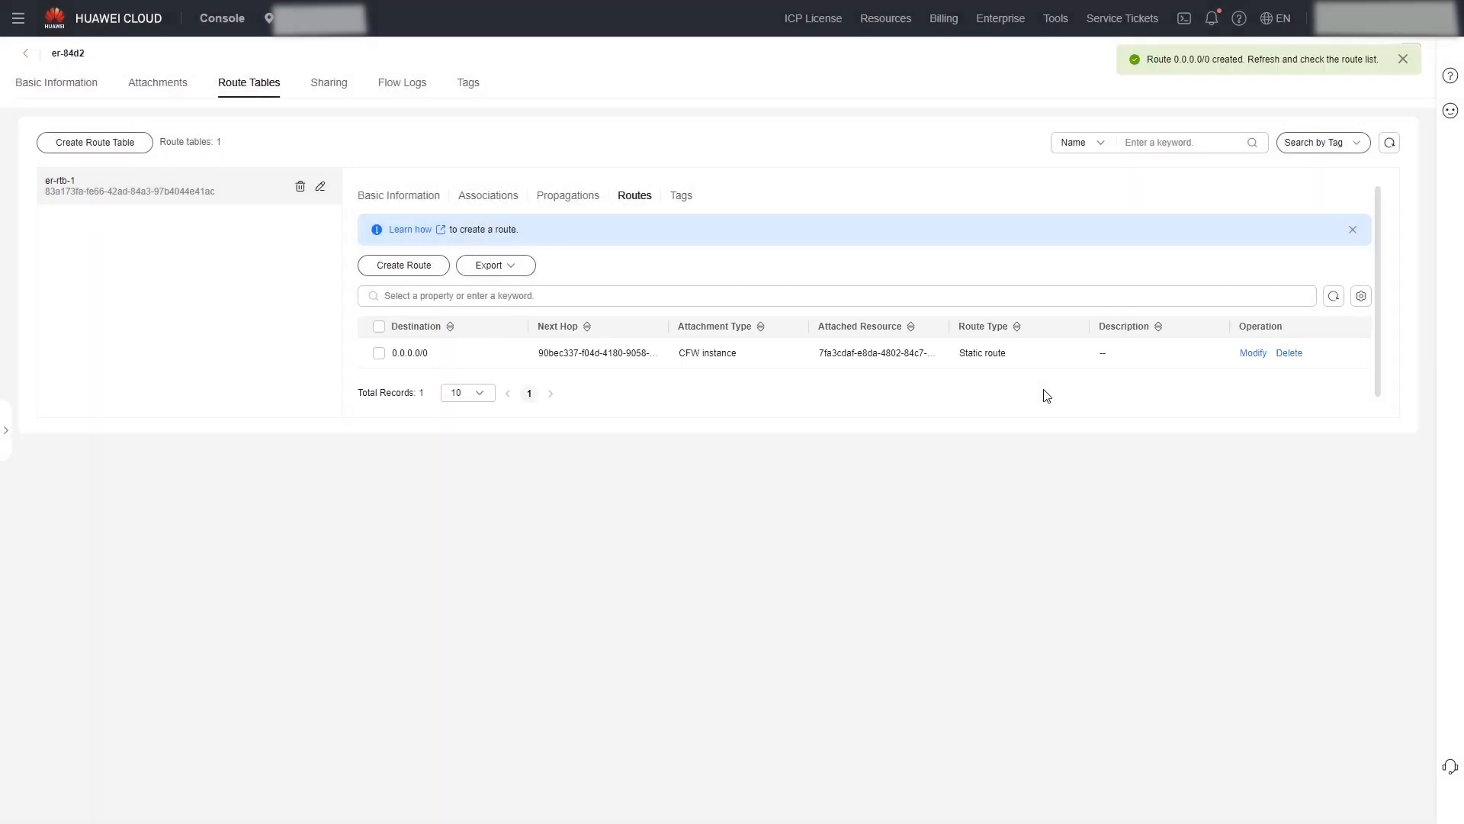
Step: Create a second route table named er-rtb-2
left_click(146, 148)
left_click(608, 153)
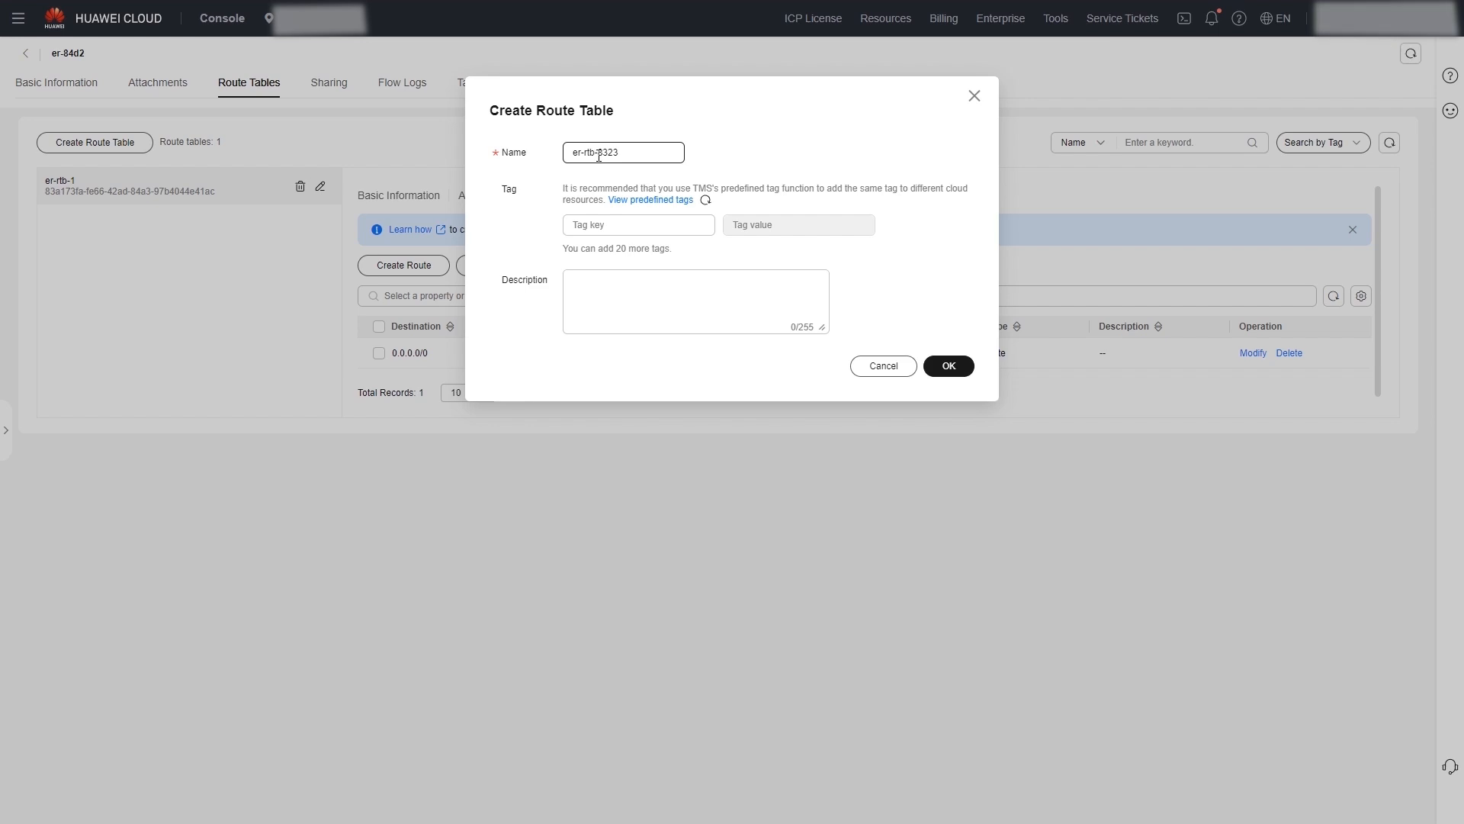
double_click(612, 156)
type("2")
left_click(949, 371)
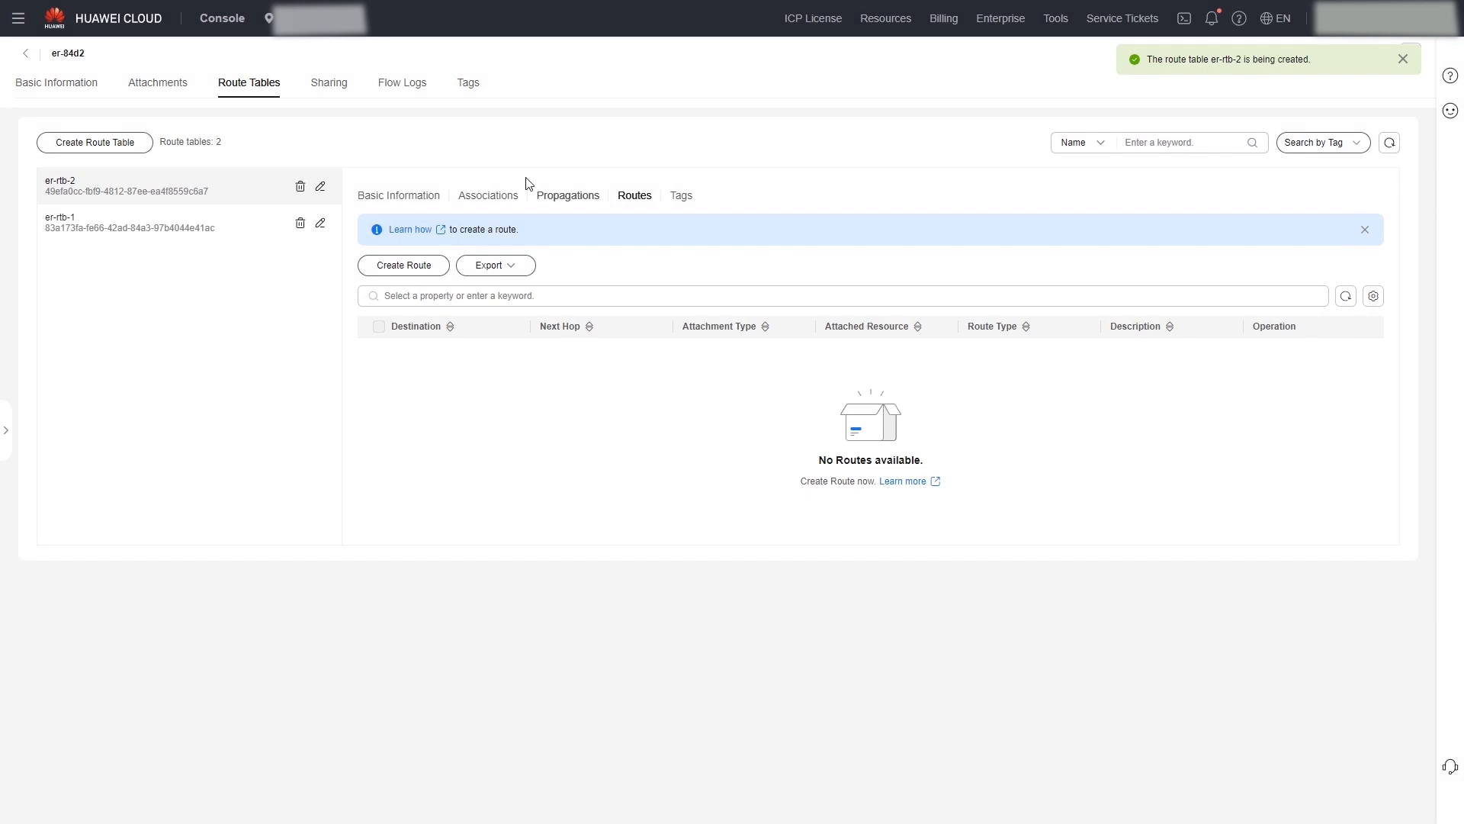
Step: Create an association in route table er-rtb-2 for the CFW instance attachment cfw-er-auto-attach
left_click(492, 206)
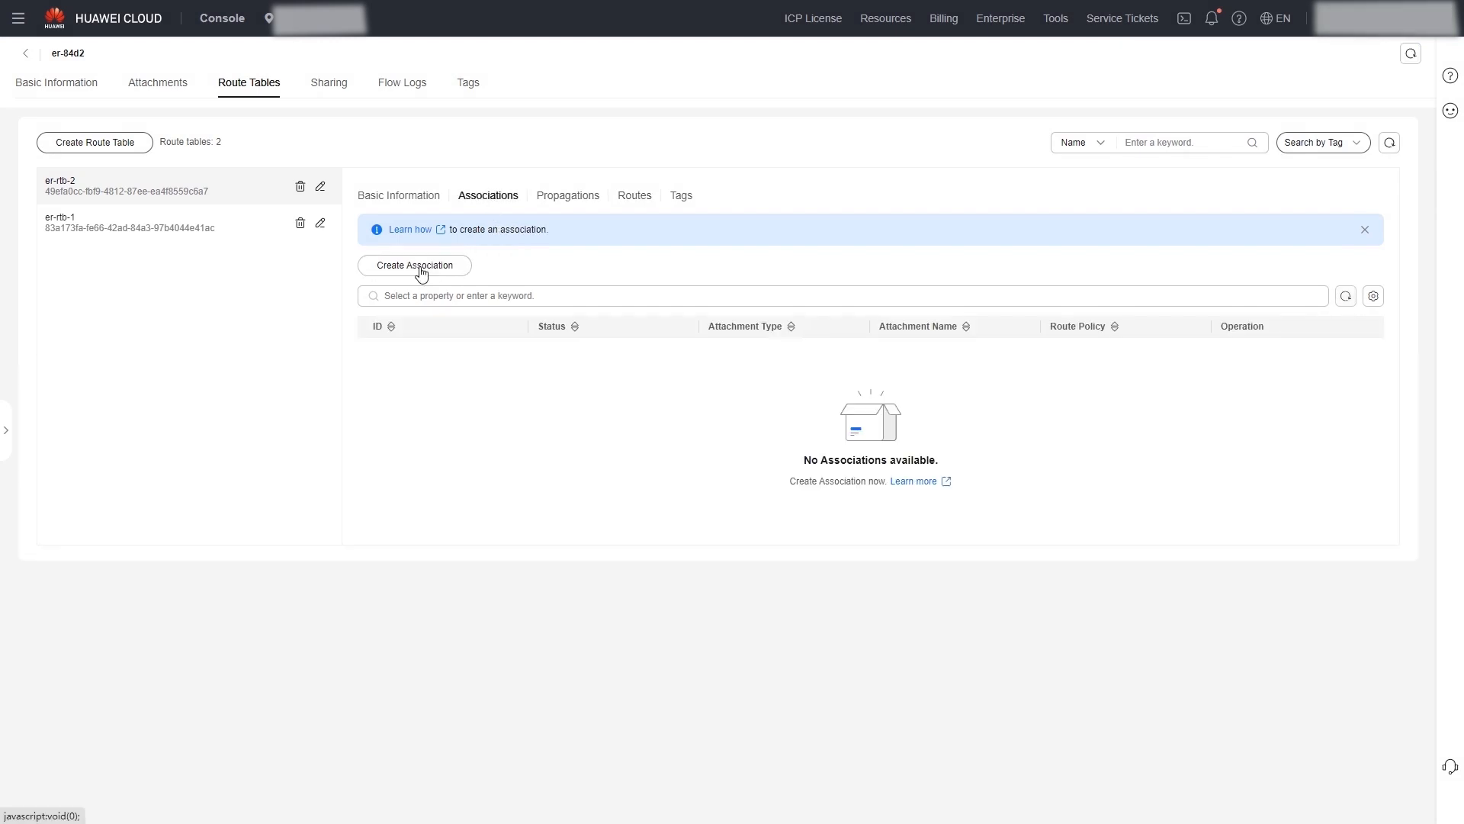
left_click(422, 273)
left_click(691, 162)
left_click(685, 207)
left_click(688, 192)
left_click(687, 247)
left_click(890, 232)
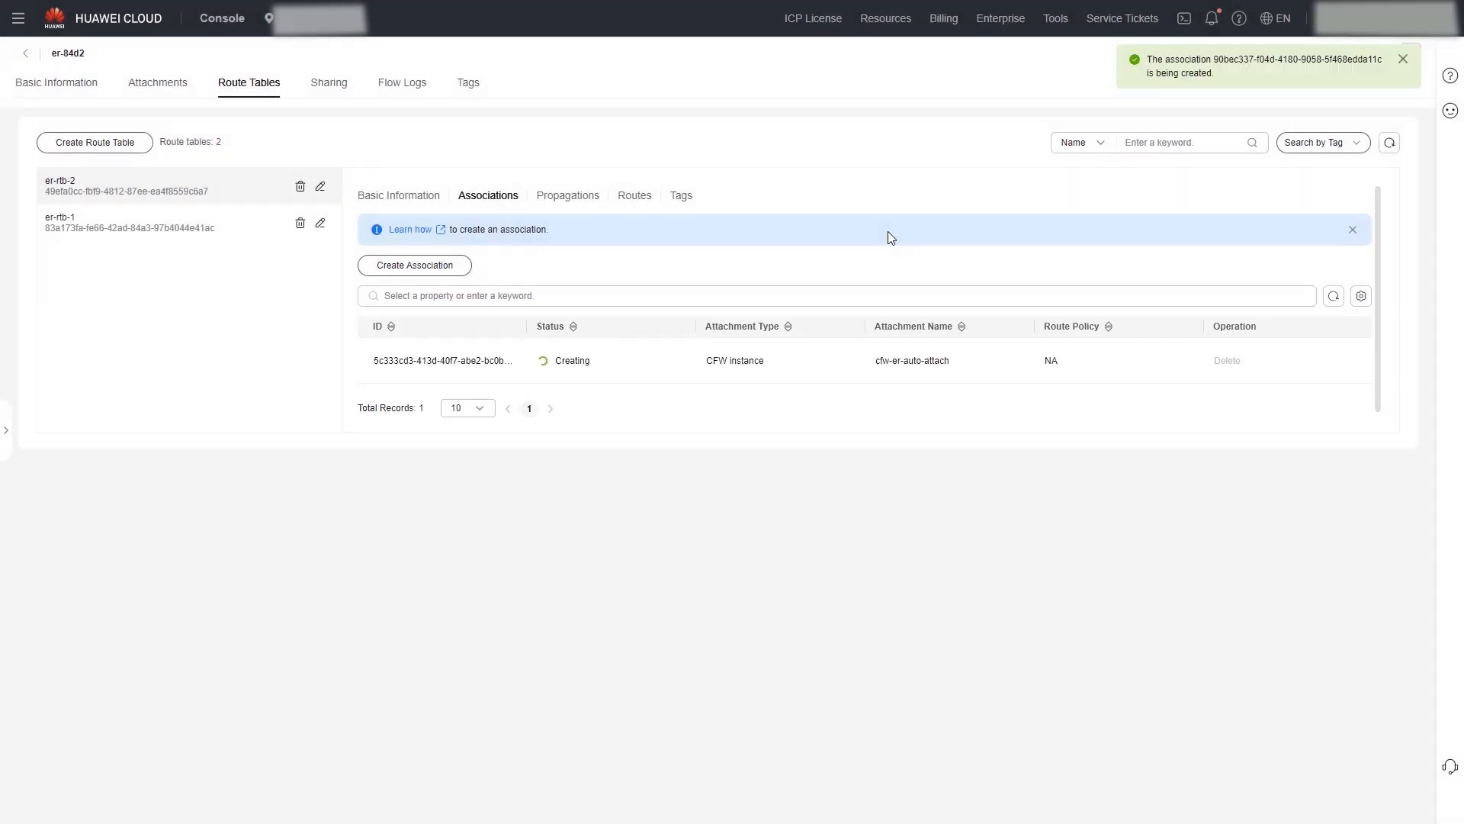
Step: Create a propagation in route table er-rtb-2 for the VPC attachment er-attach-1
left_click(578, 197)
left_click(449, 266)
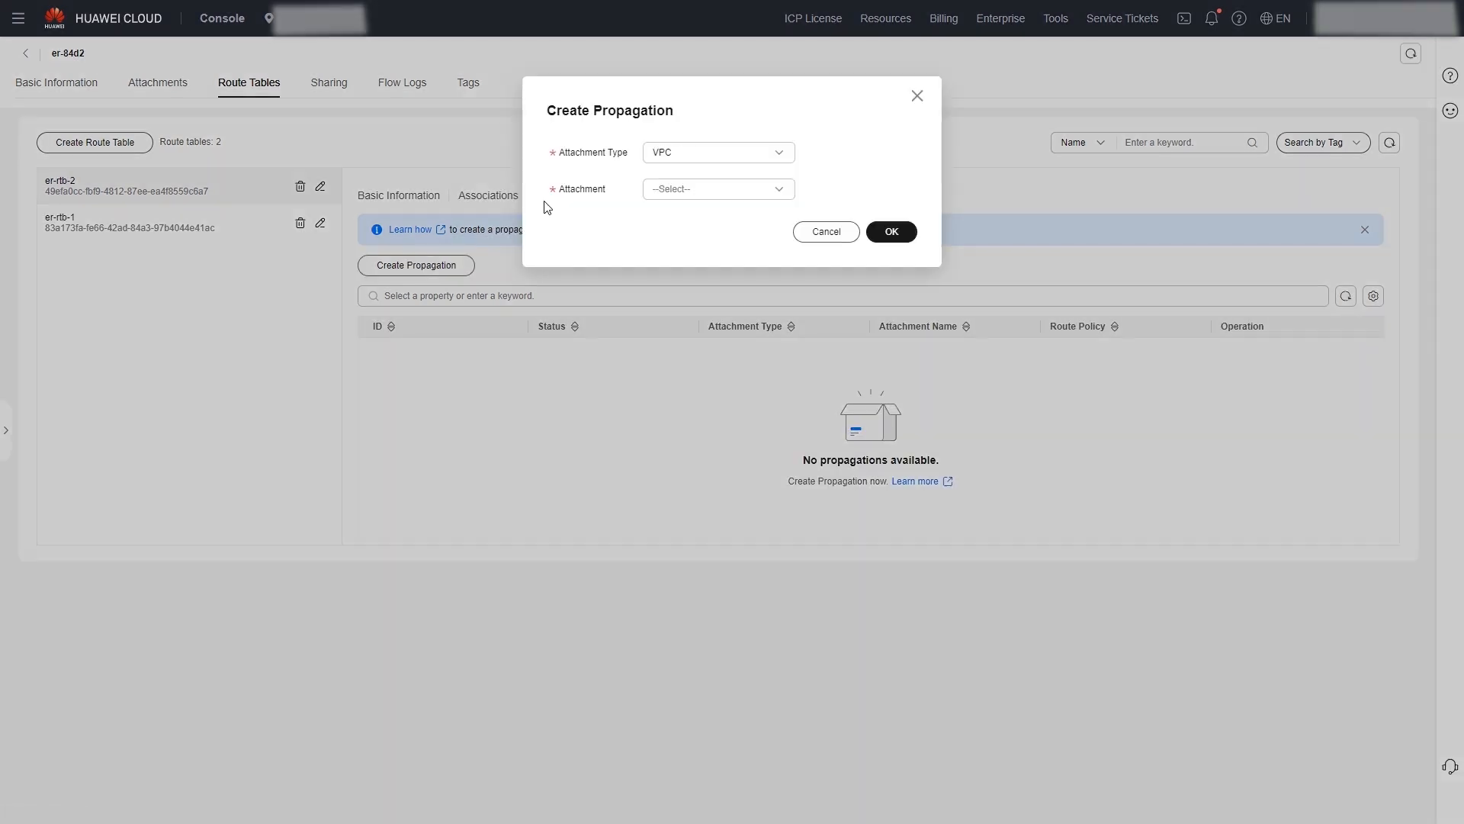
left_click(717, 189)
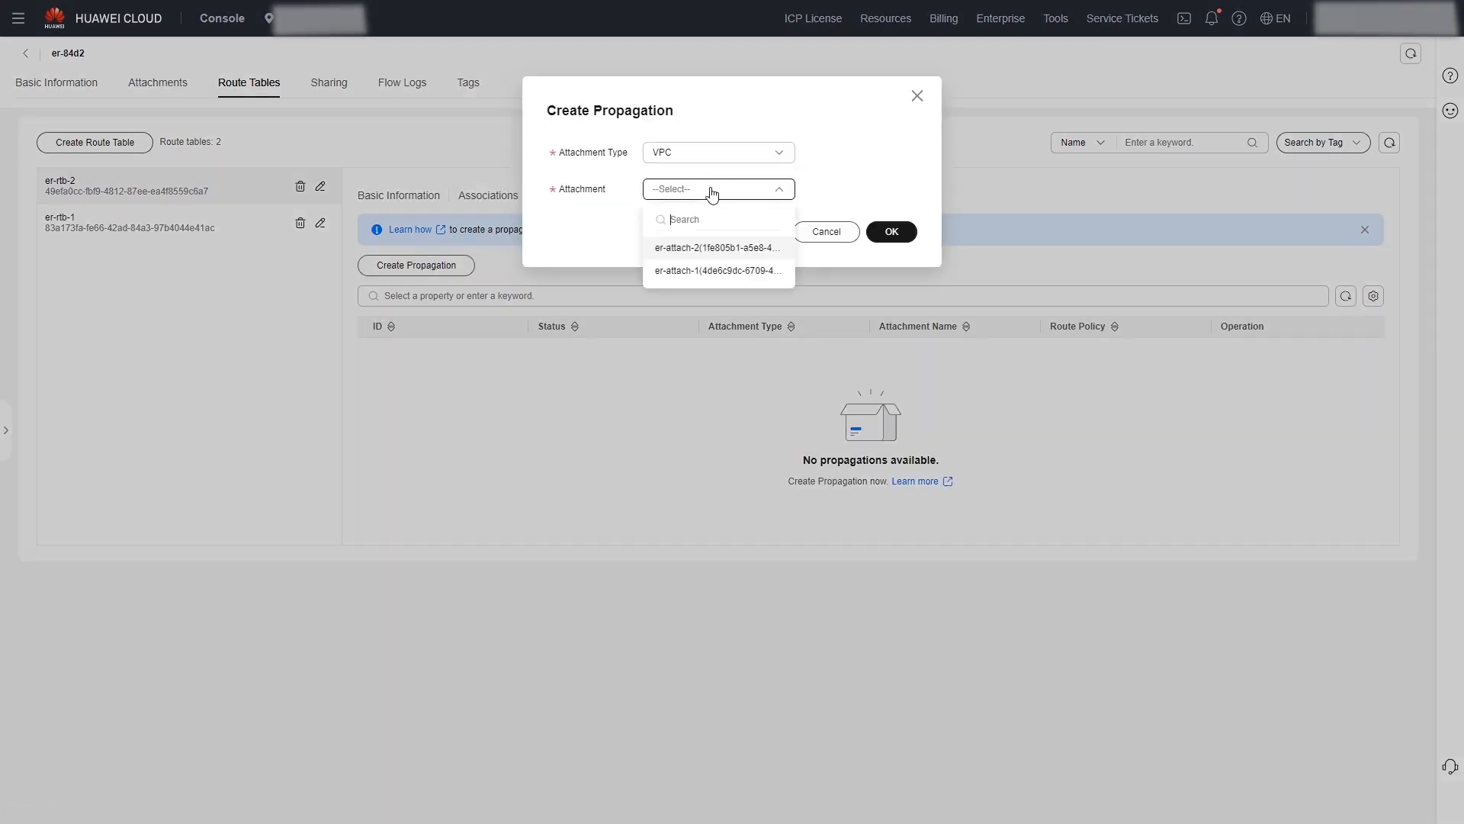
left_click(688, 269)
left_click(890, 232)
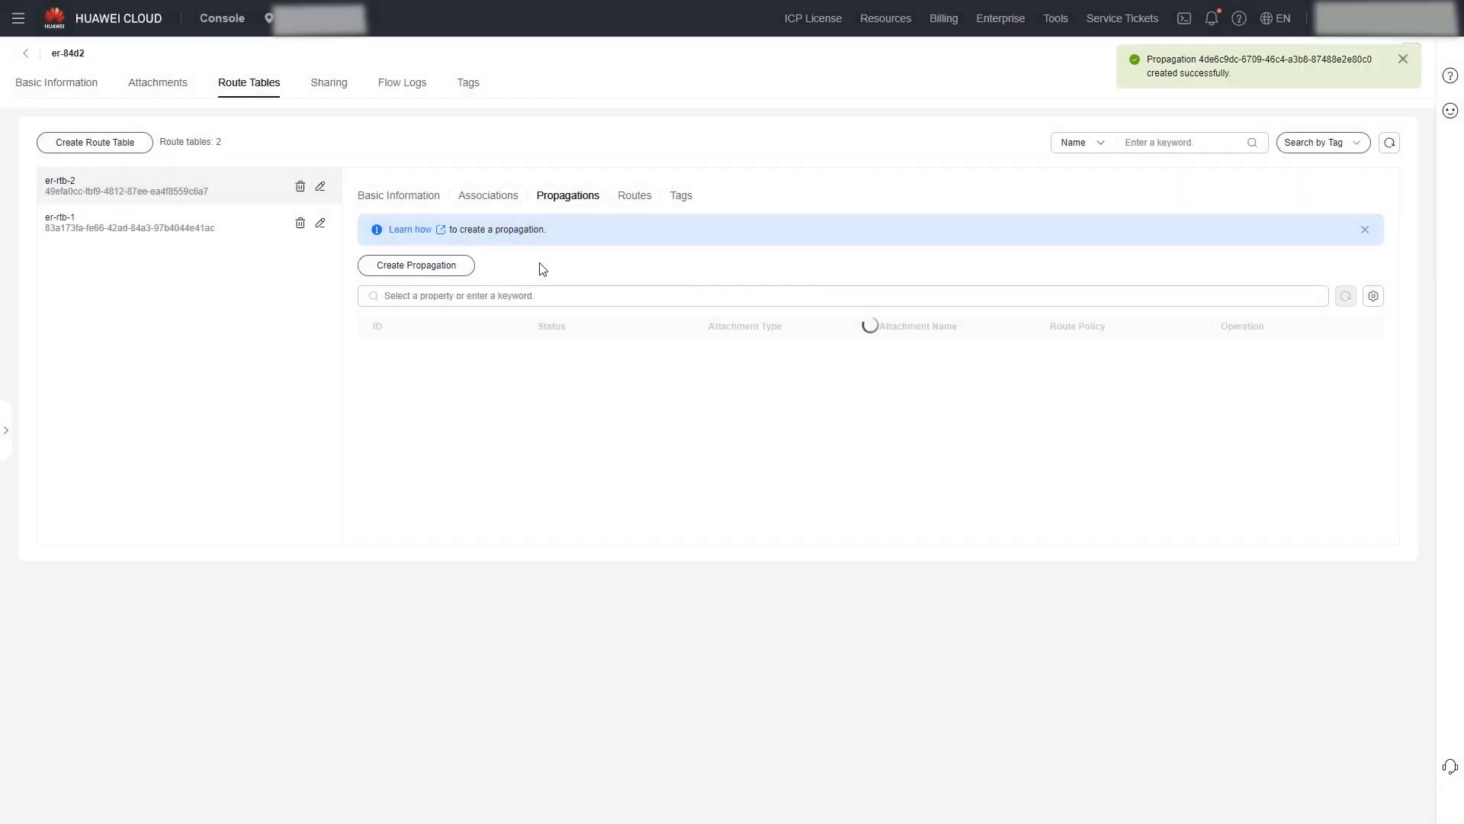
Step: Create a propagation in route table er-rtb-2 for the VPC attachment er-attach-2
left_click(456, 271)
left_click(701, 196)
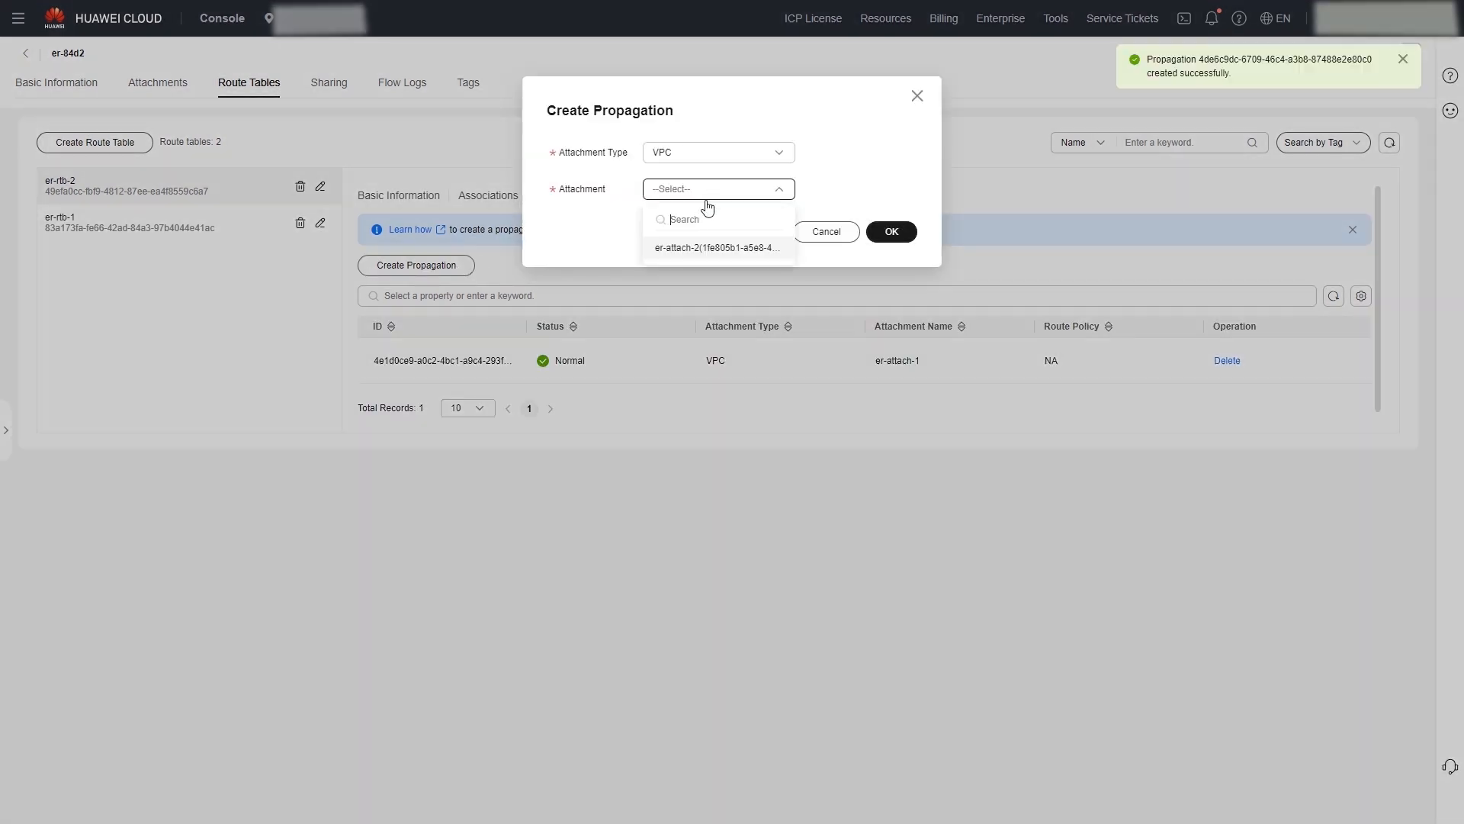
left_click(675, 246)
left_click(875, 240)
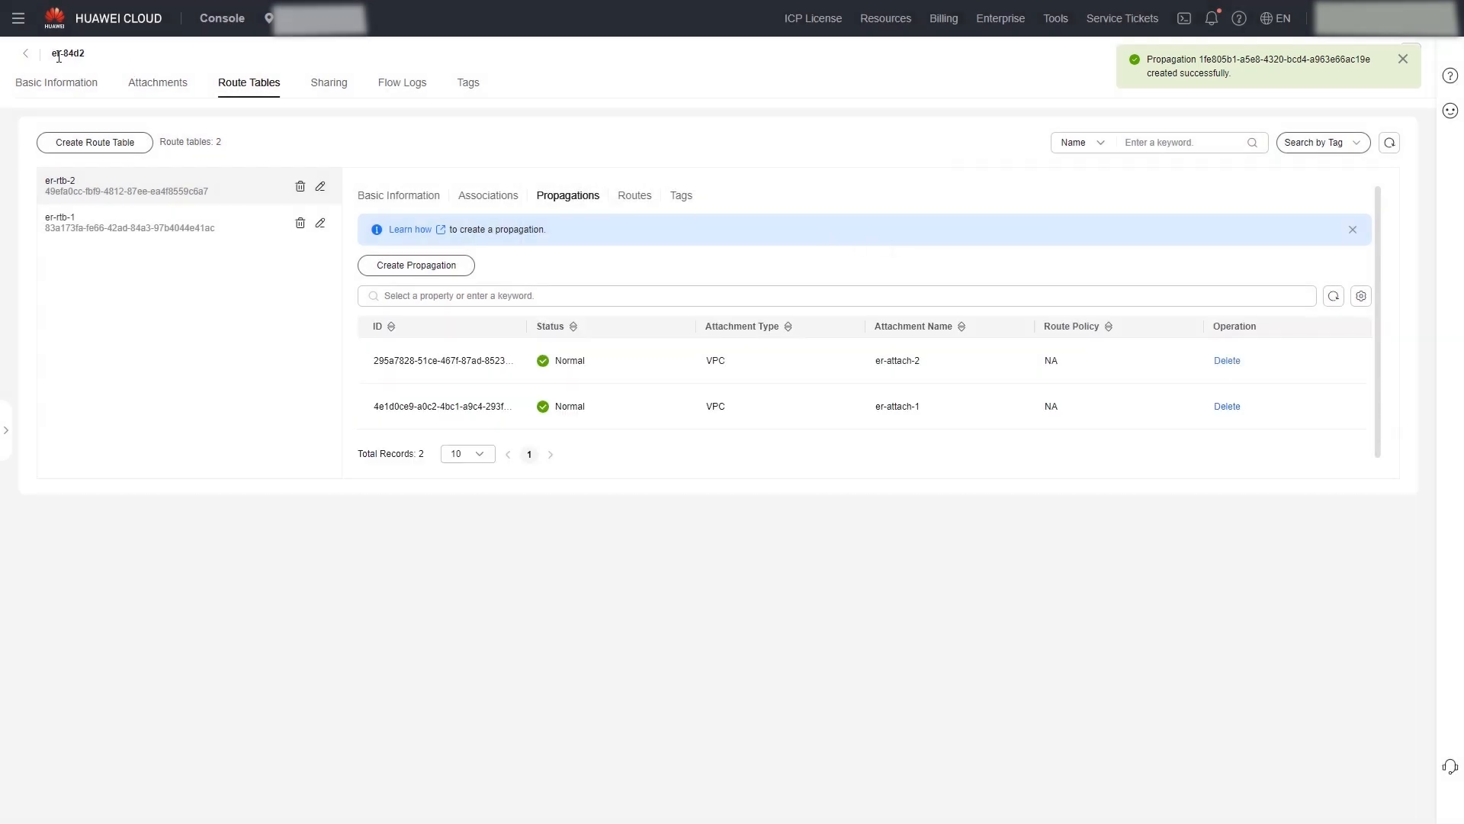
Step: Add a route in the VPC route table rtb-vpc-1 with destination 172.18.0.0/16 and enterprise router er-84d2 as next hop
left_click(26, 54)
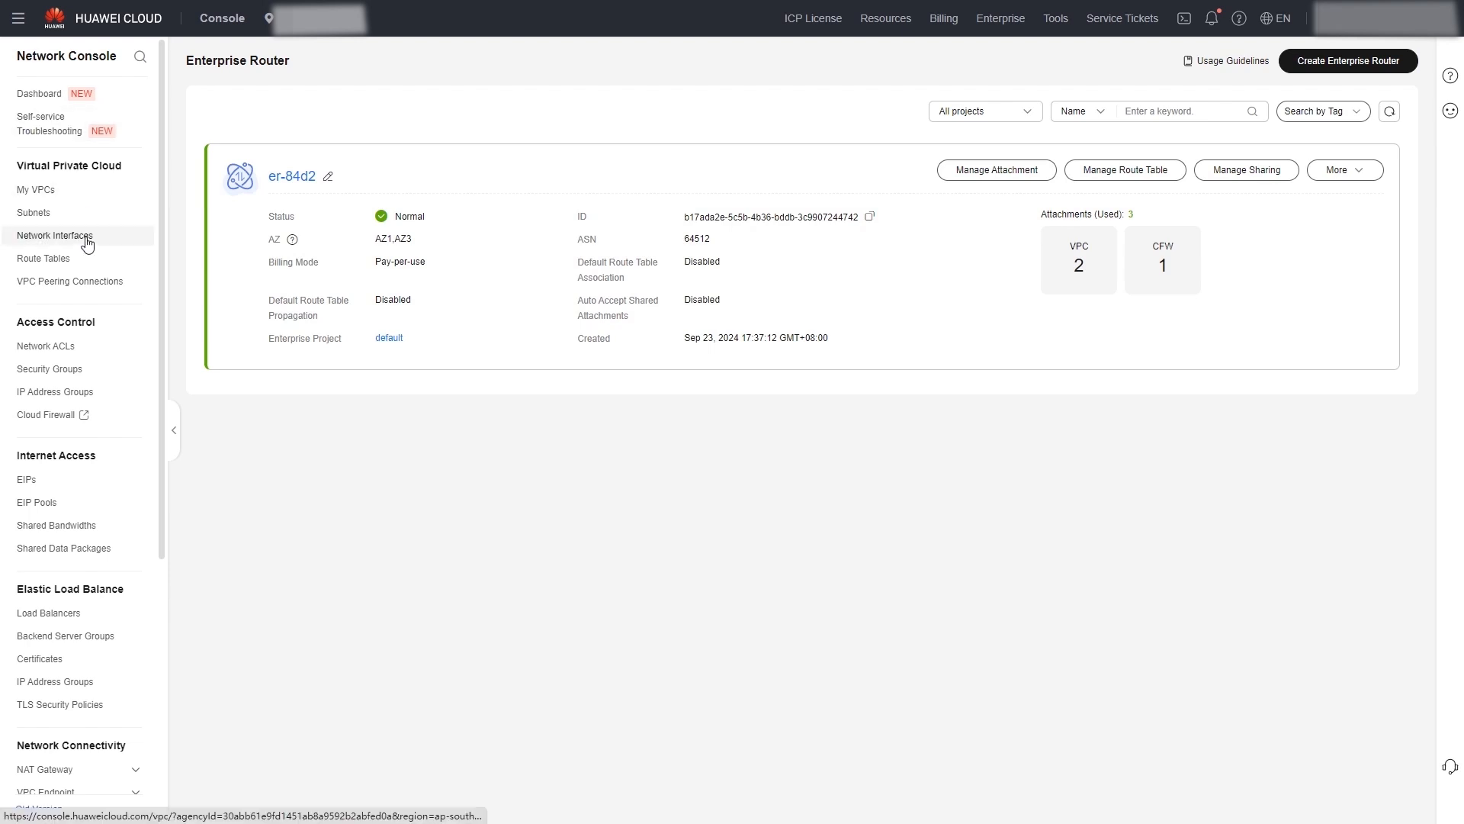
left_click(88, 261)
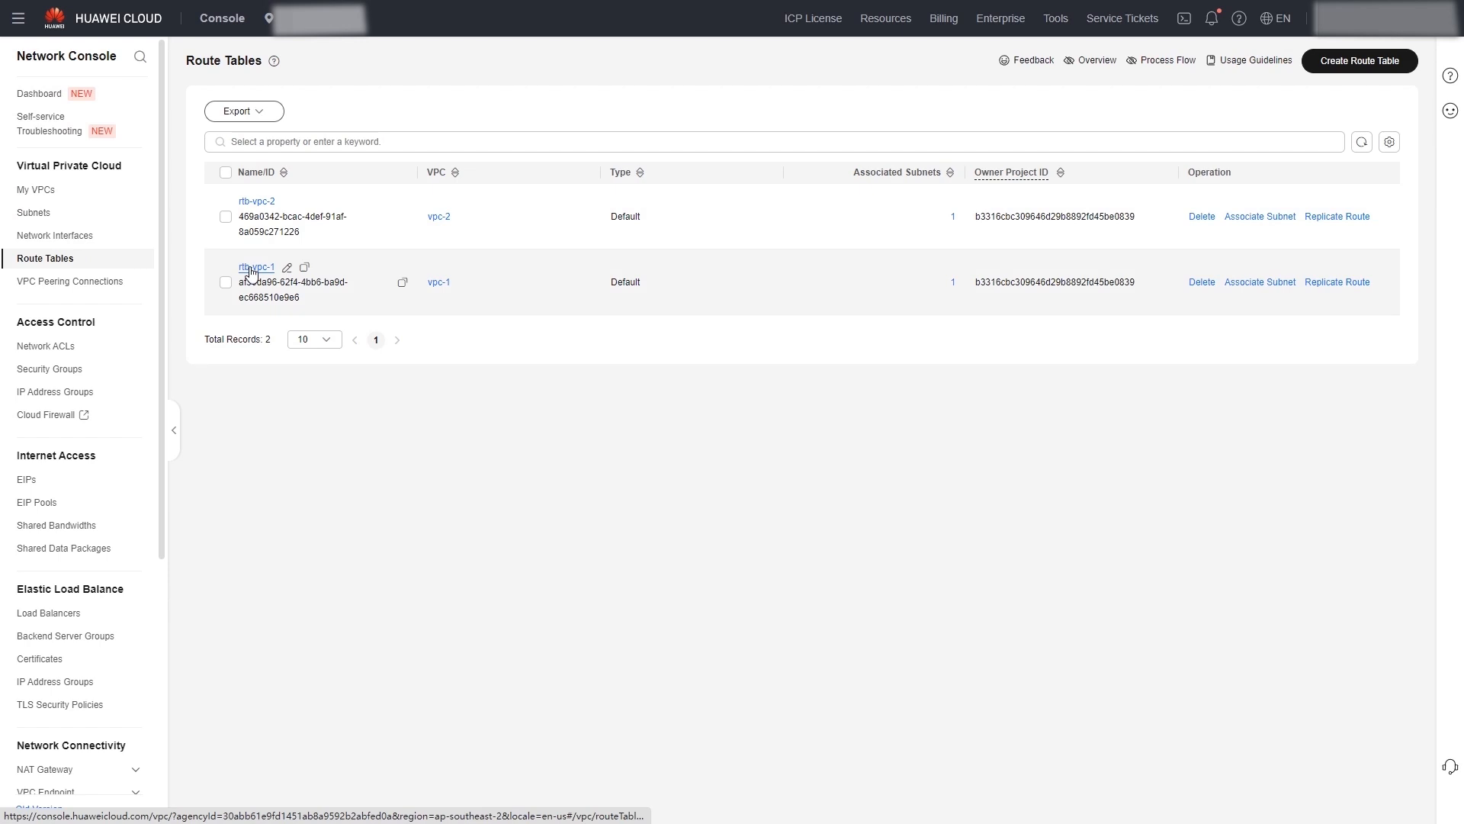
left_click(257, 268)
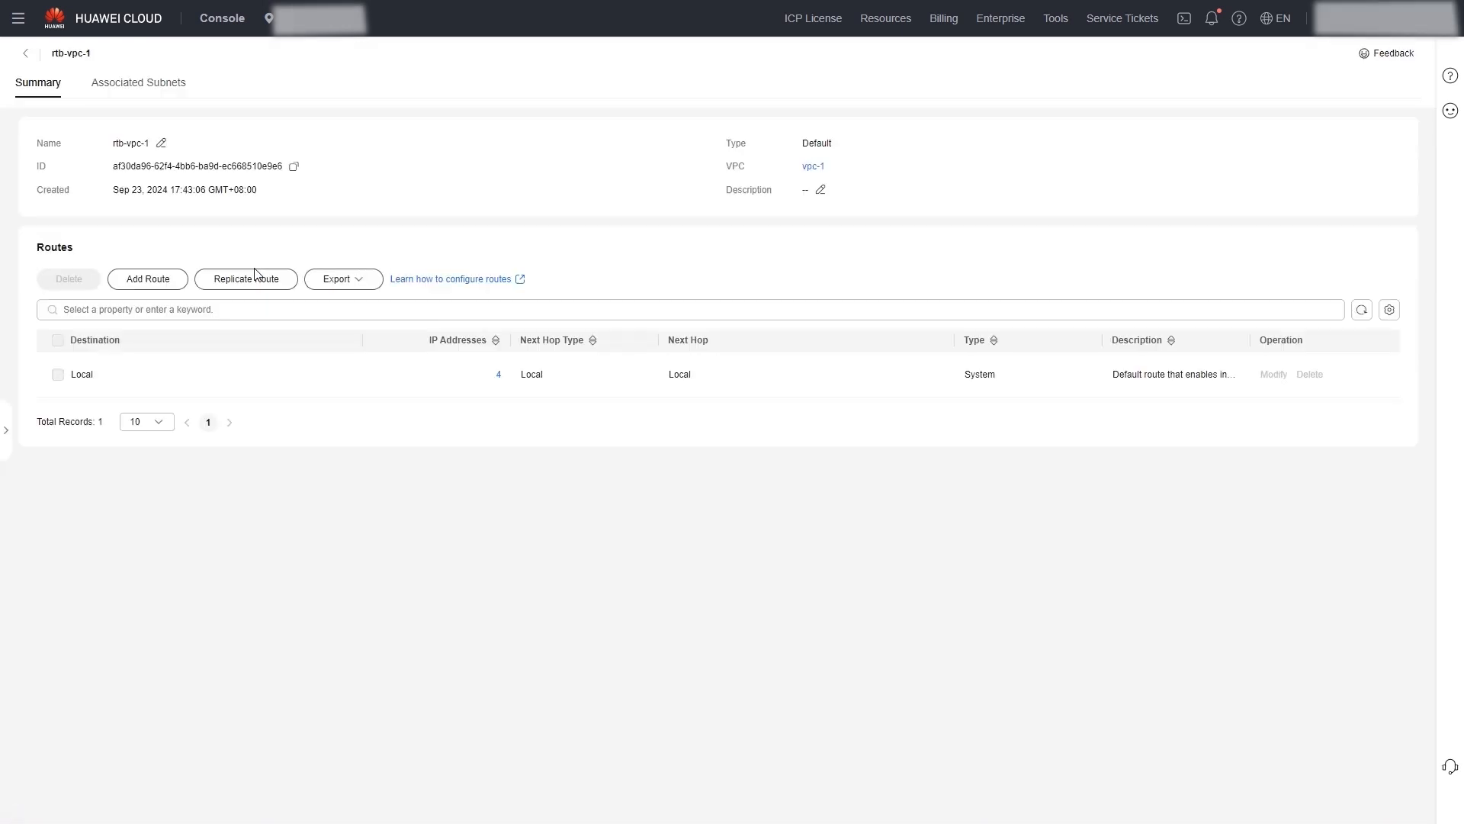
left_click(163, 280)
left_click(517, 239)
type("172")
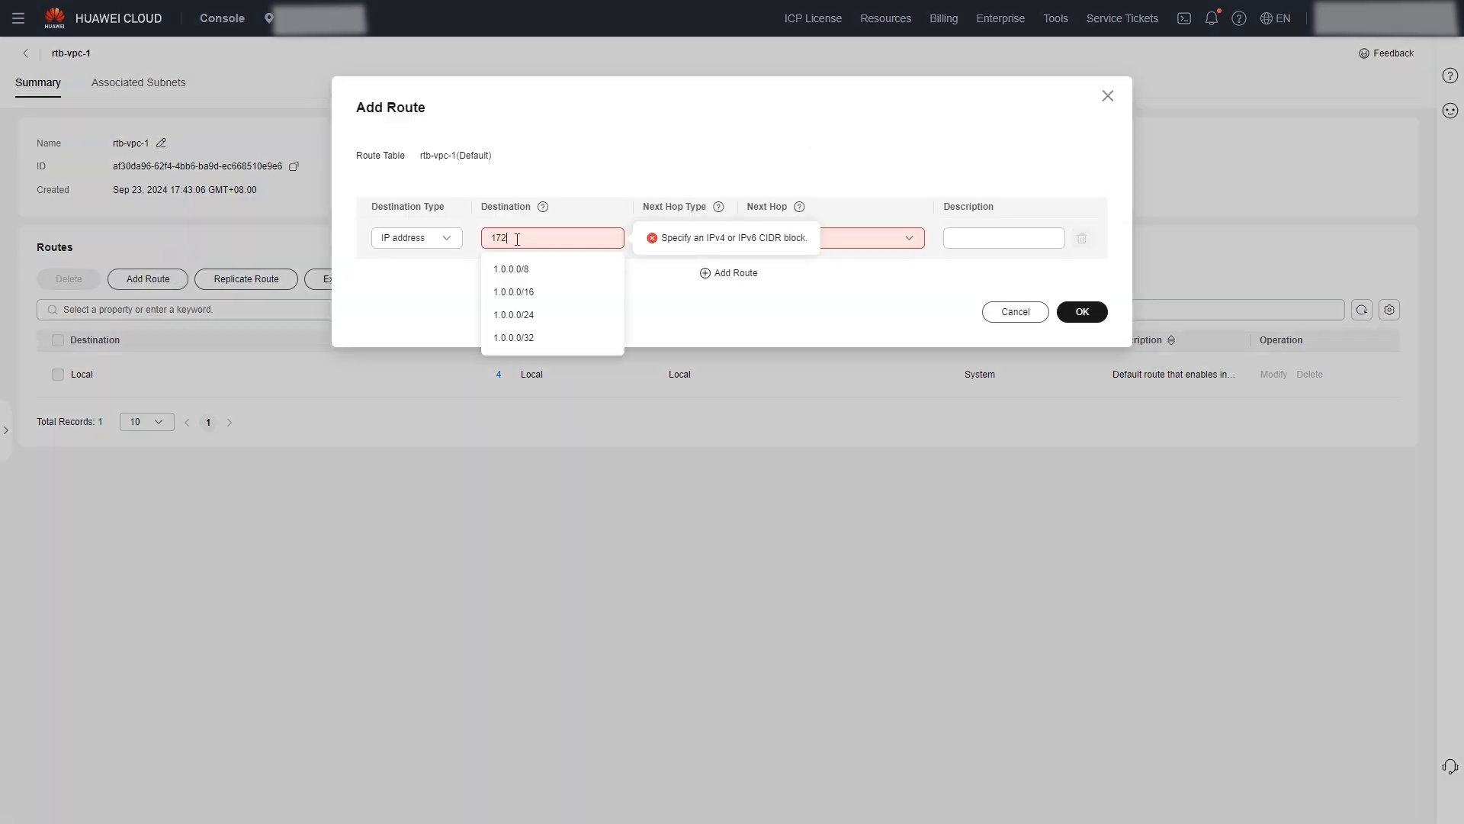
type(".18.0.0")
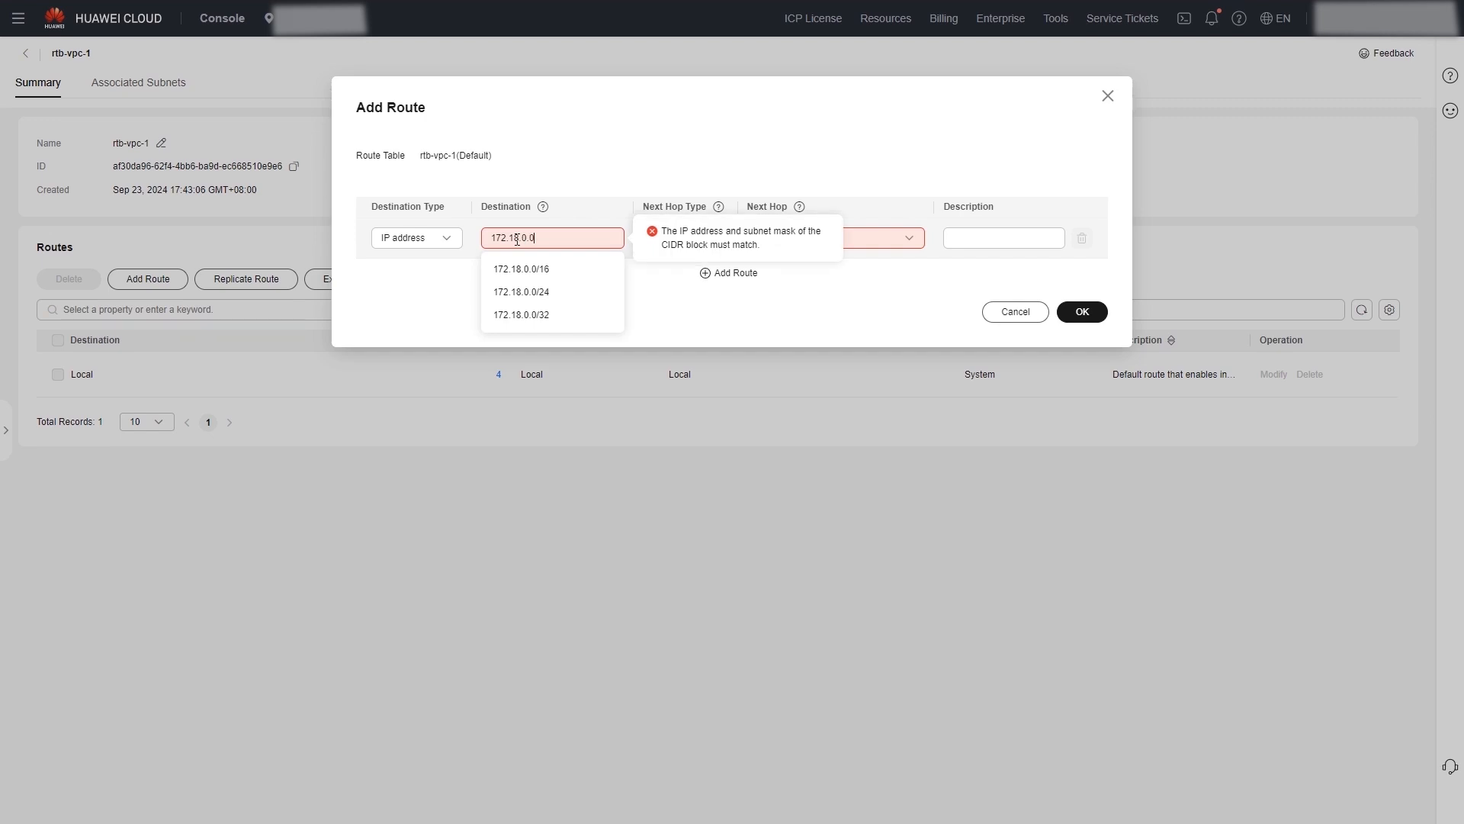
left_click(521, 268)
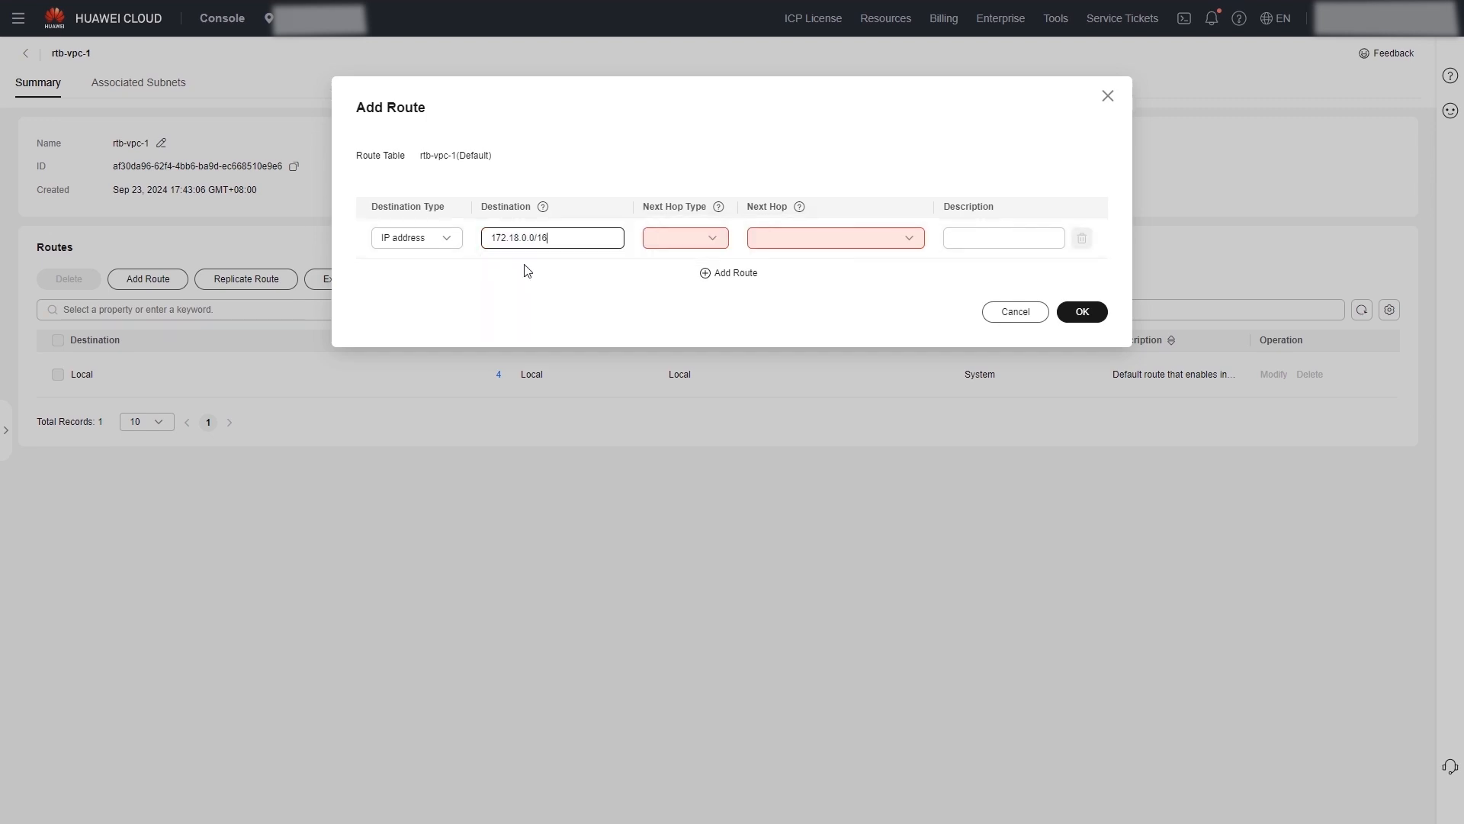
left_click(682, 238)
scroll(675, 335, "down", 2)
left_click(679, 371)
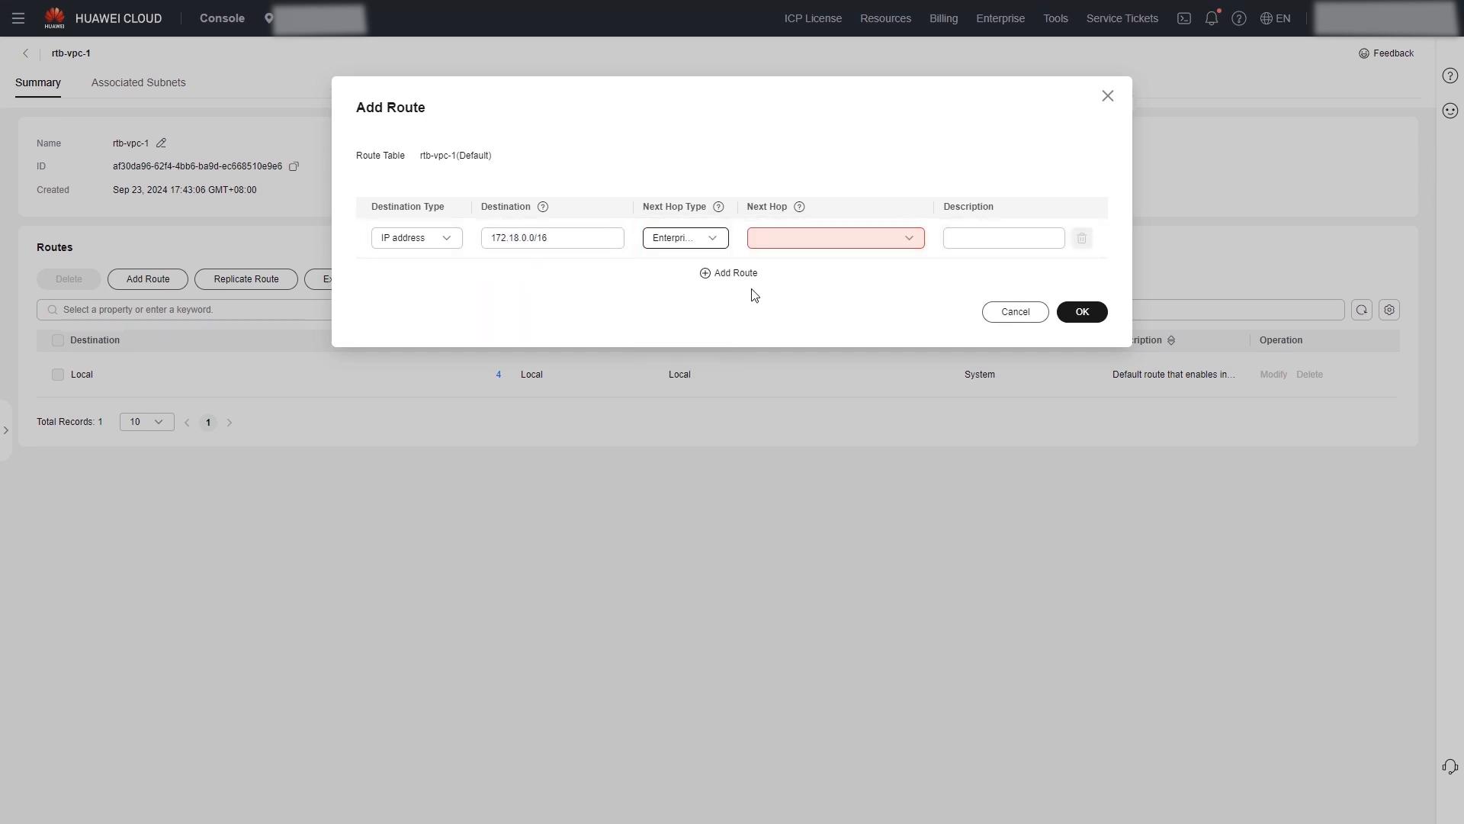
left_click(1077, 313)
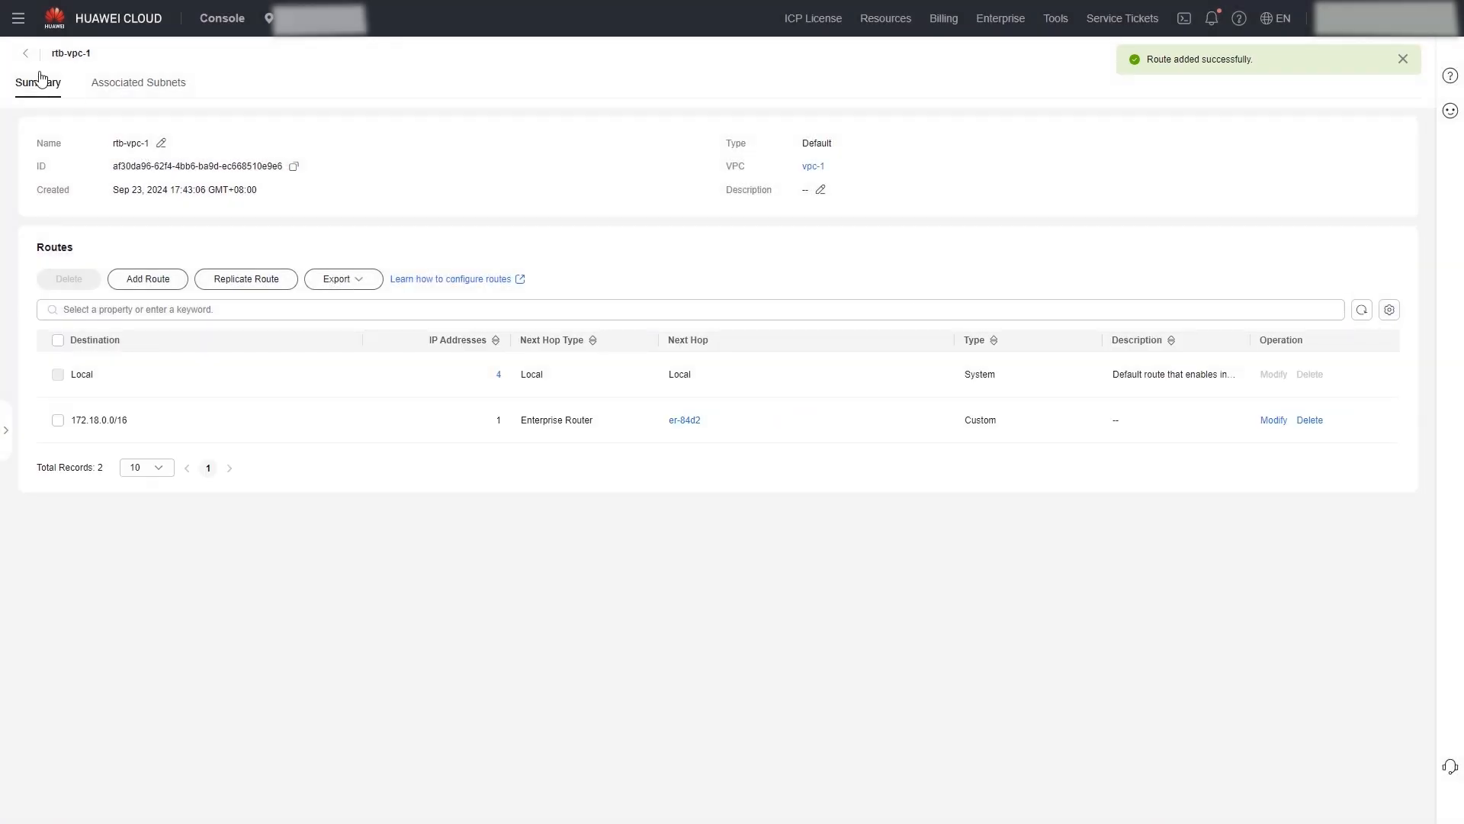
Step: Add a route in the VPC route table rtb-vpc-2 with destination 172.16.0.0/16 and enterprise router er-84d2 as next hop
left_click(25, 53)
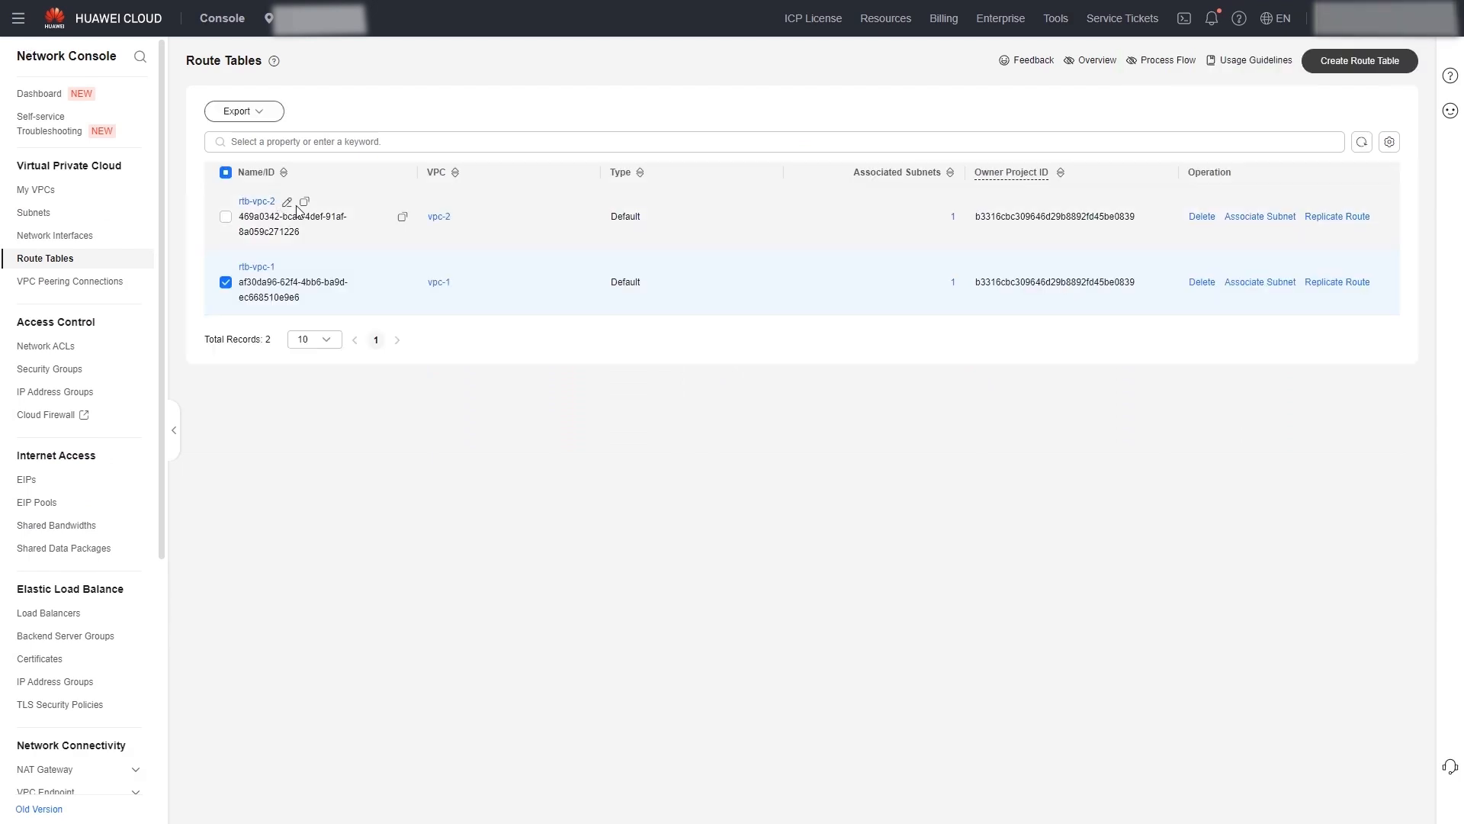
left_click(257, 201)
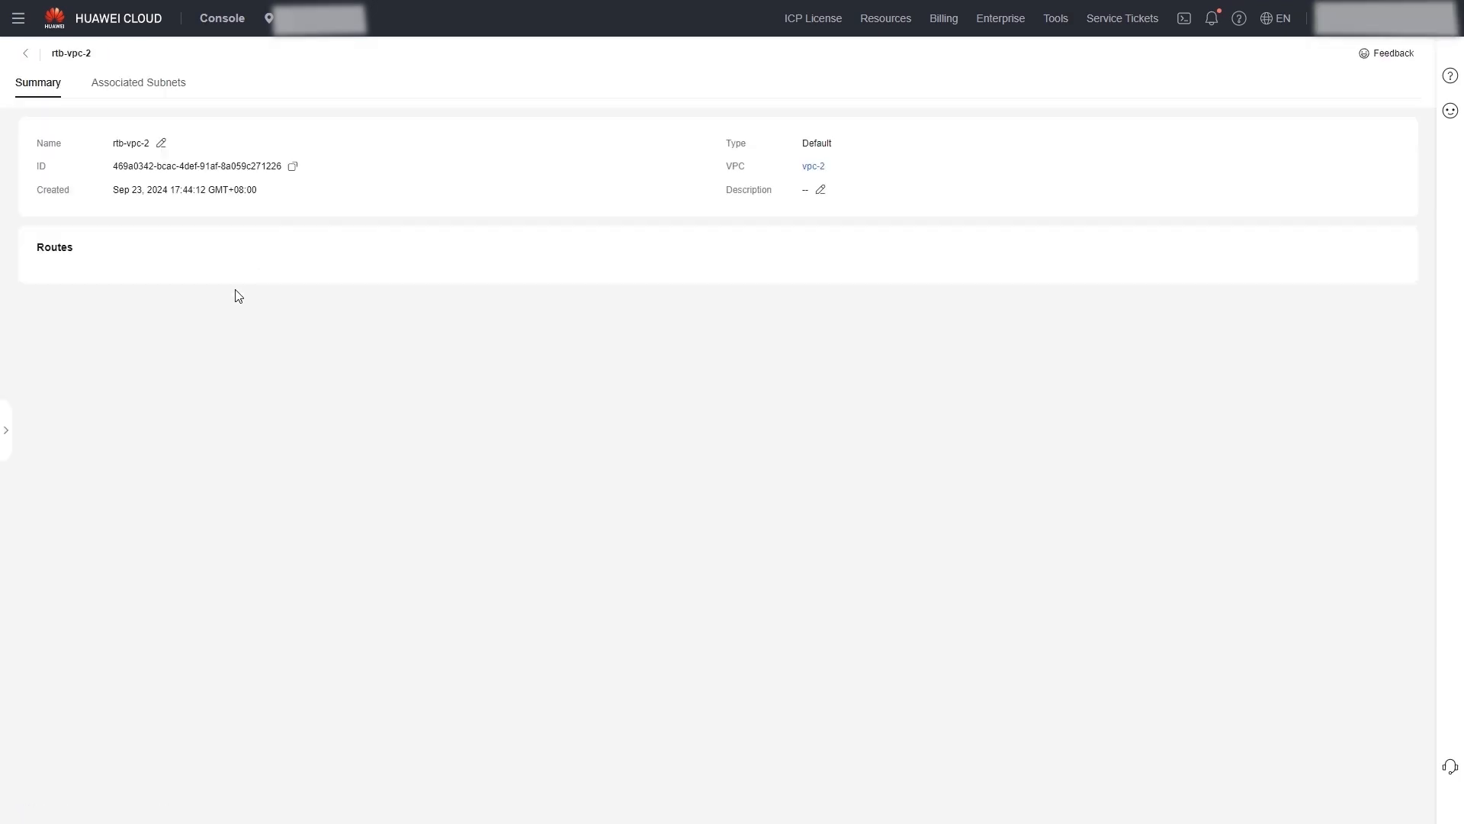
left_click(148, 279)
left_click(511, 236)
type("17")
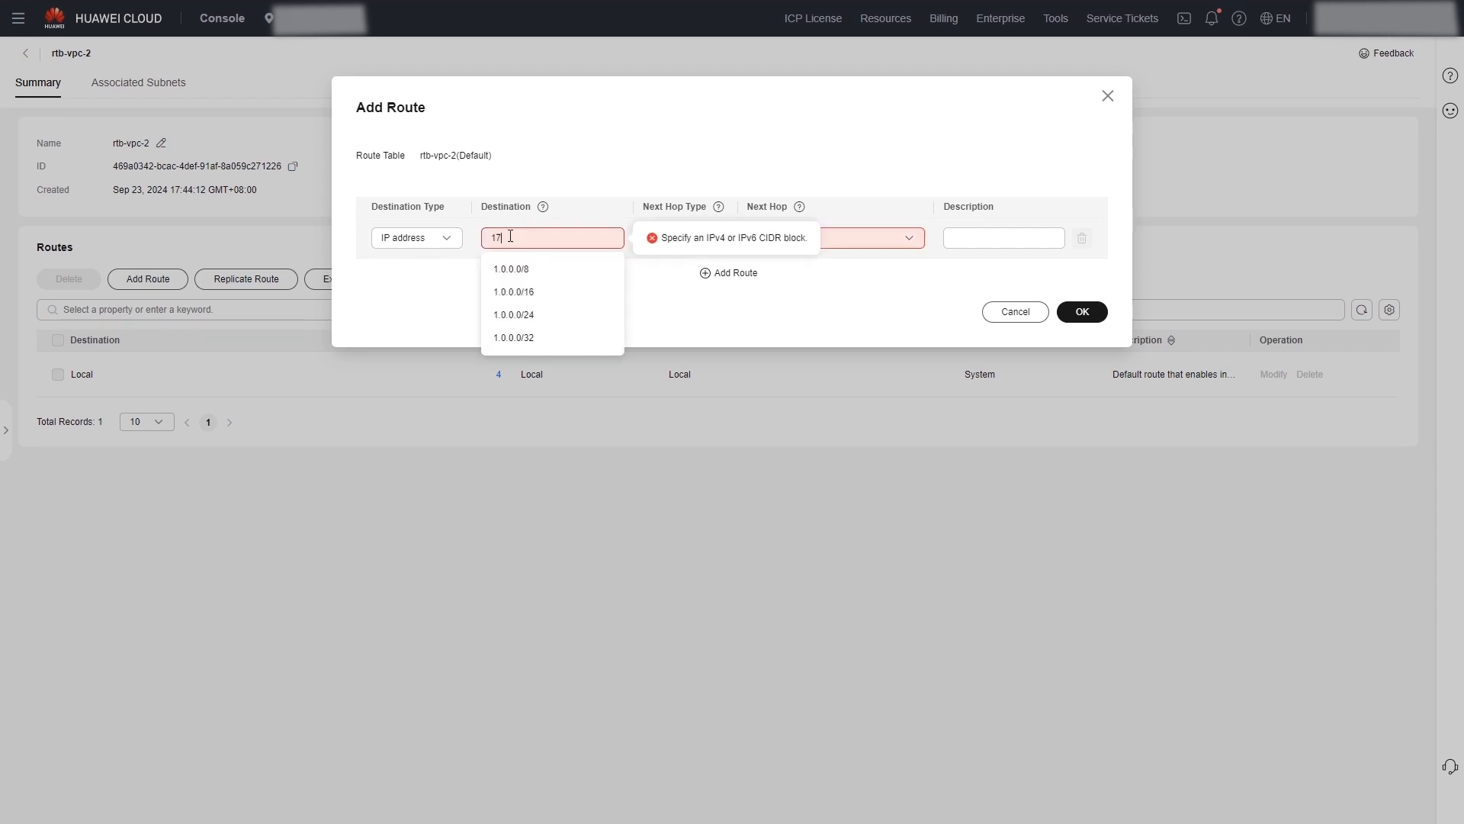
type("2.16.0.0")
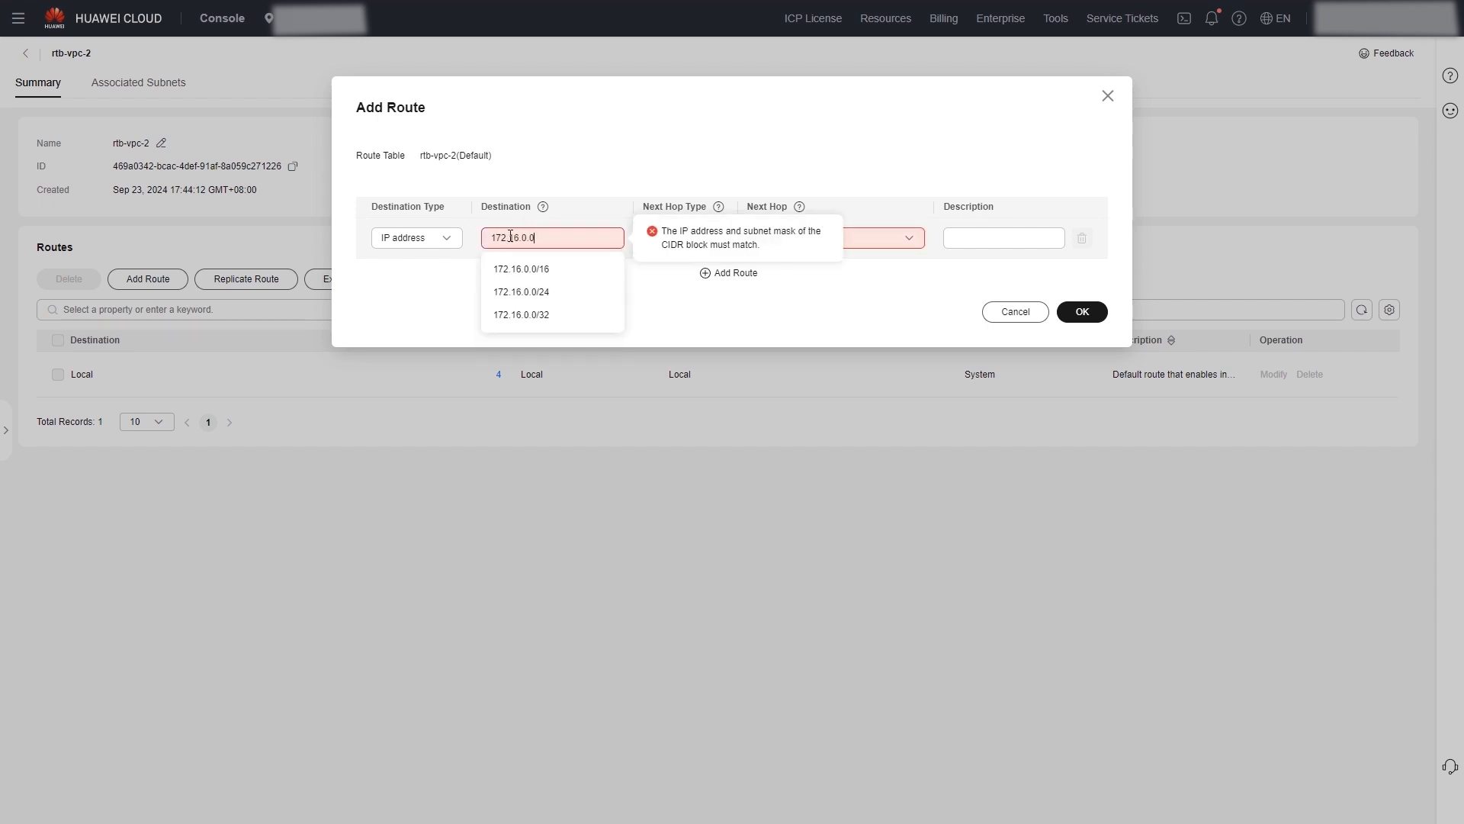
left_click(521, 269)
left_click(670, 238)
scroll(685, 366, "down", 1)
left_click(683, 369)
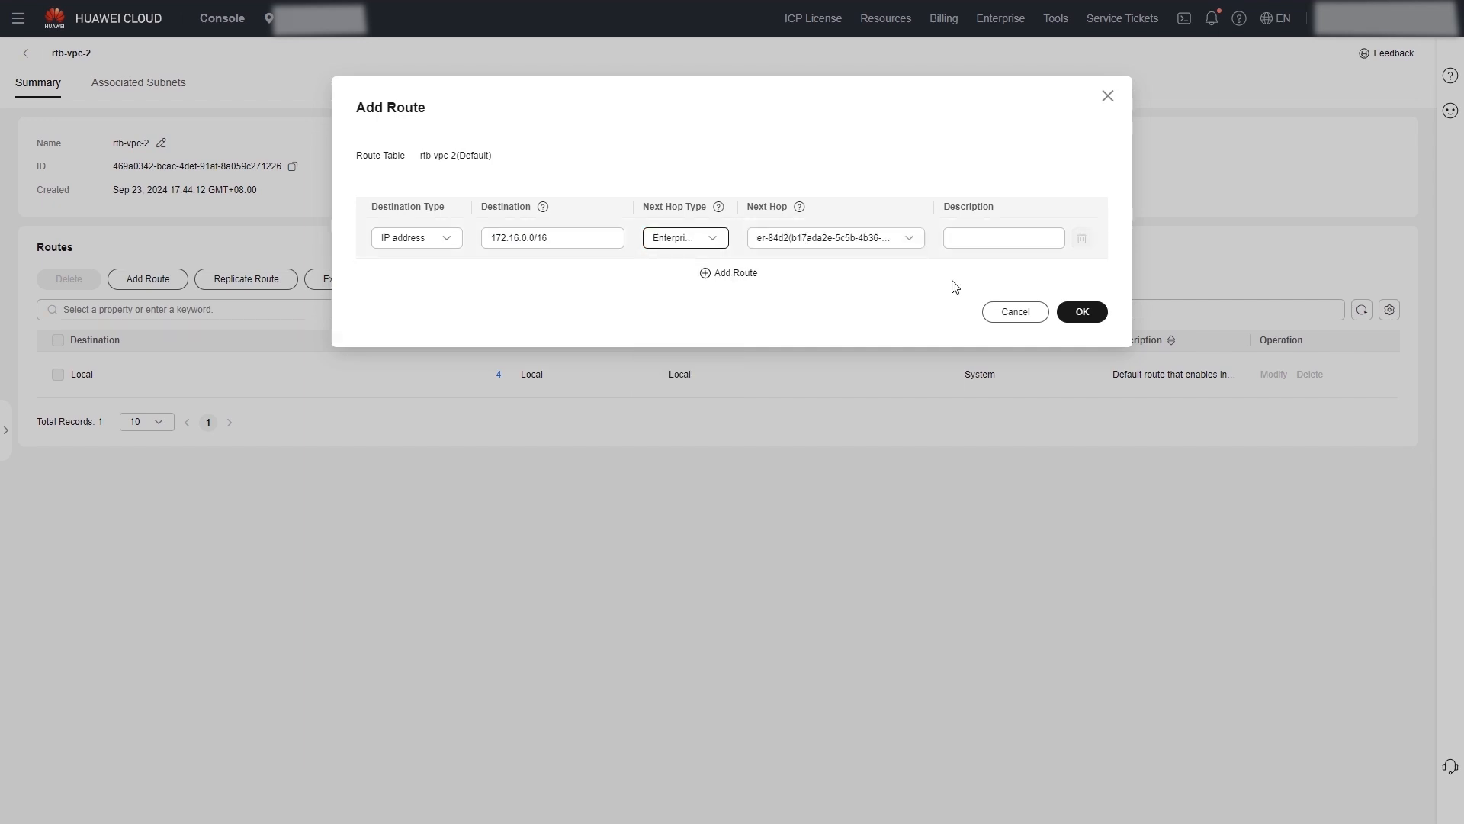
left_click(1084, 312)
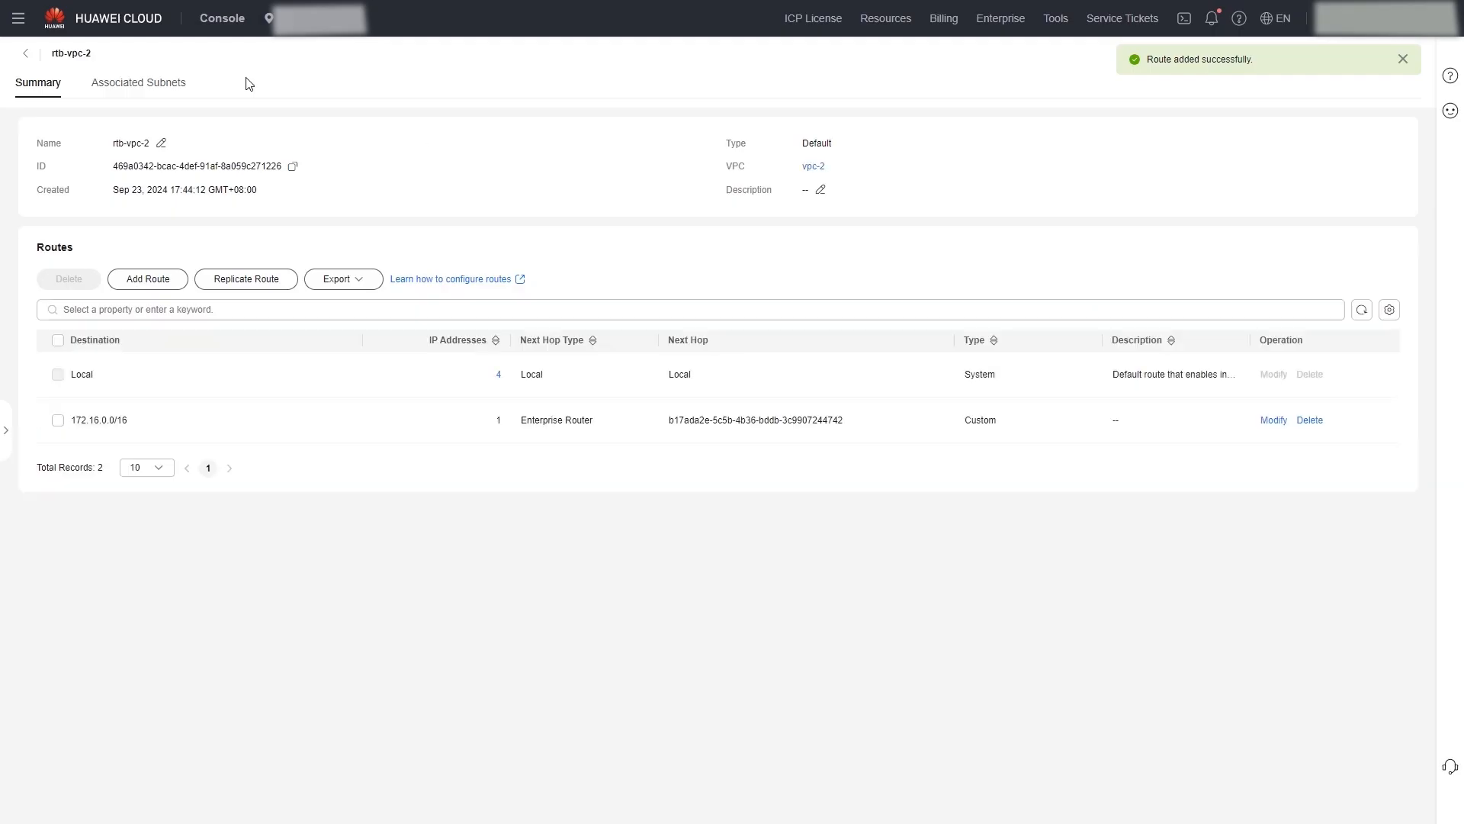
Step: Enable protection for the inter-VPC border firewall in the Cloud Firewall service
left_click(23, 53)
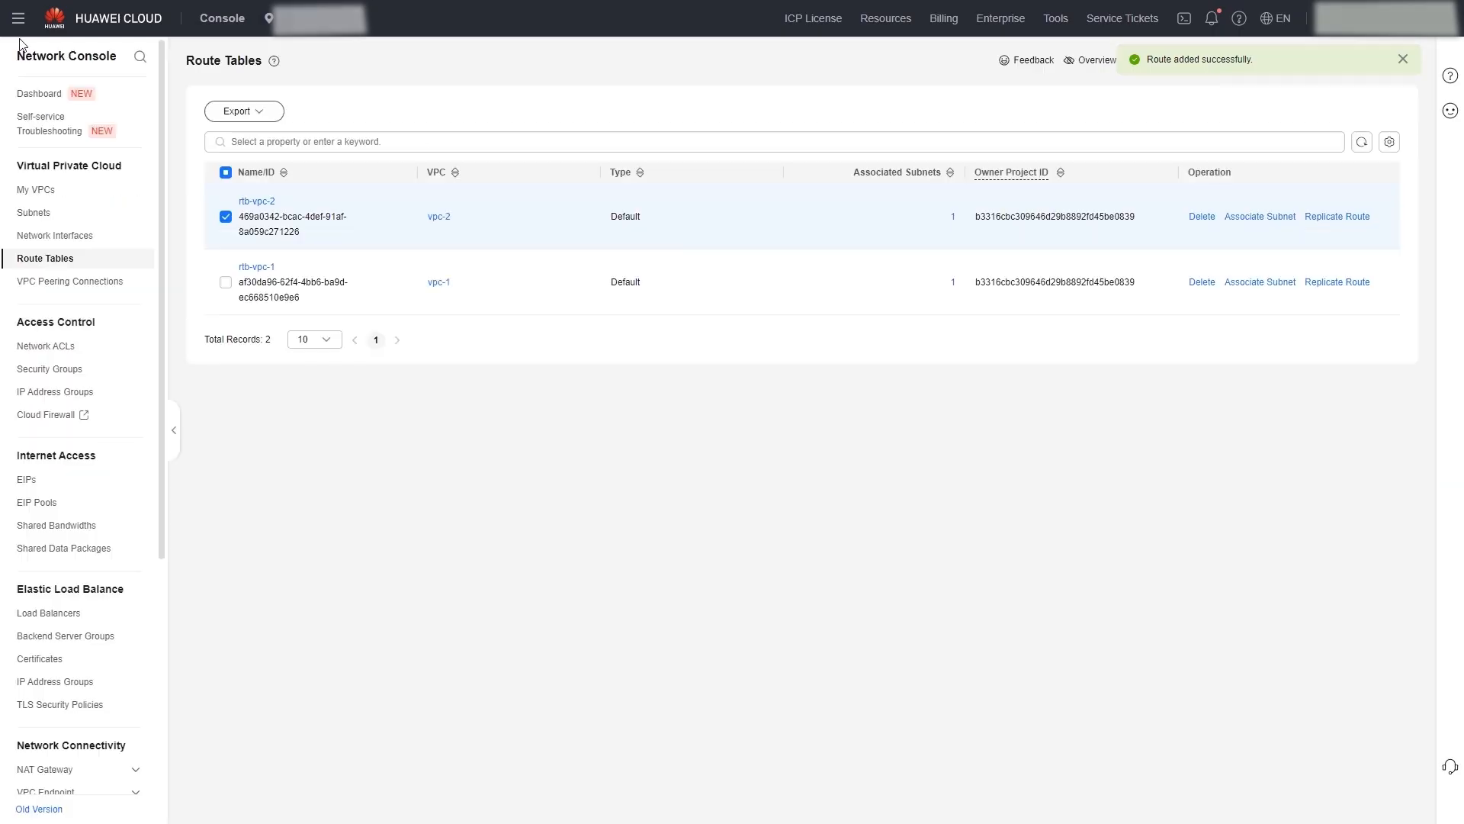
left_click(18, 20)
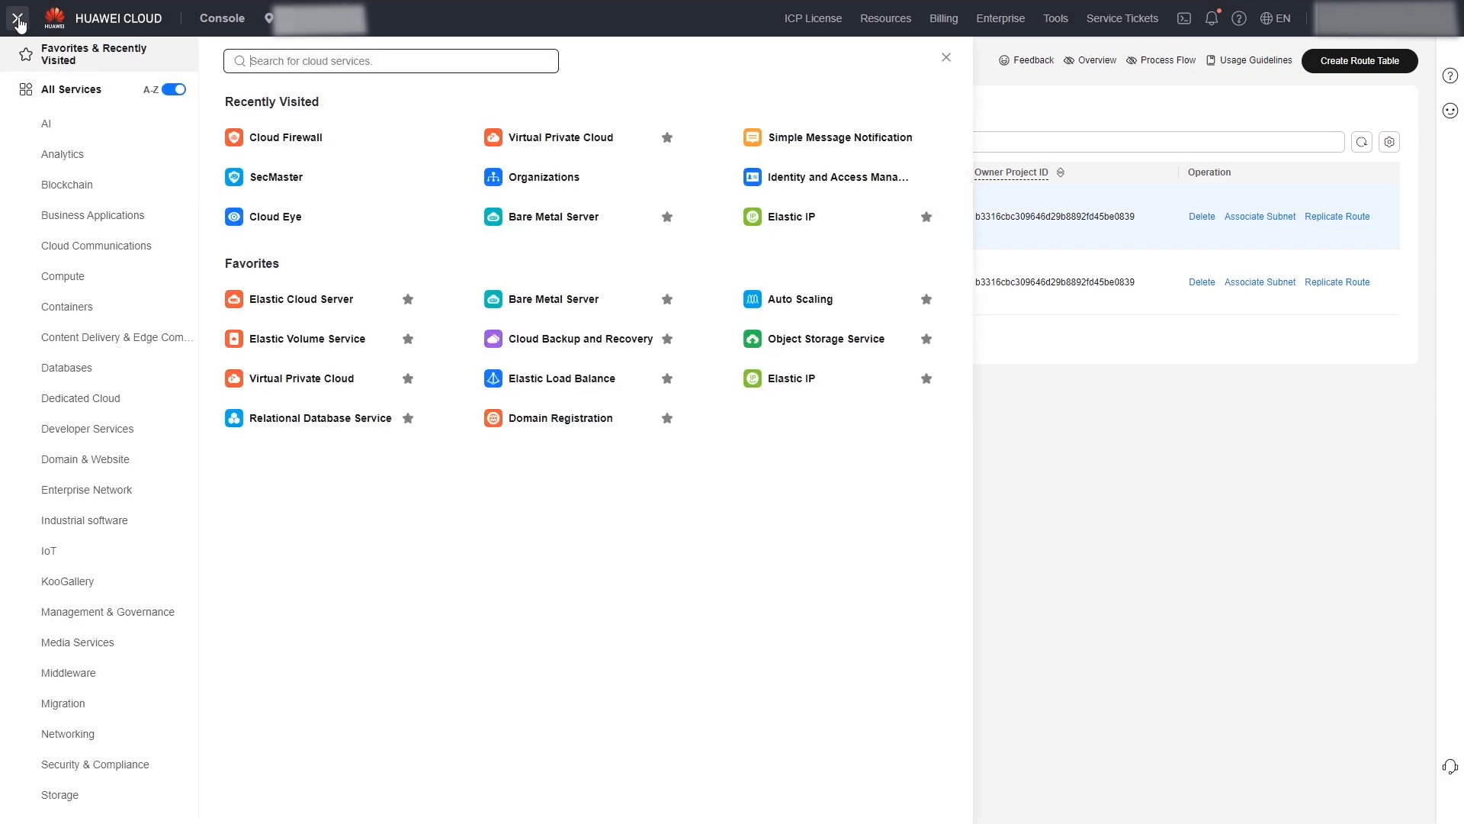
left_click(286, 138)
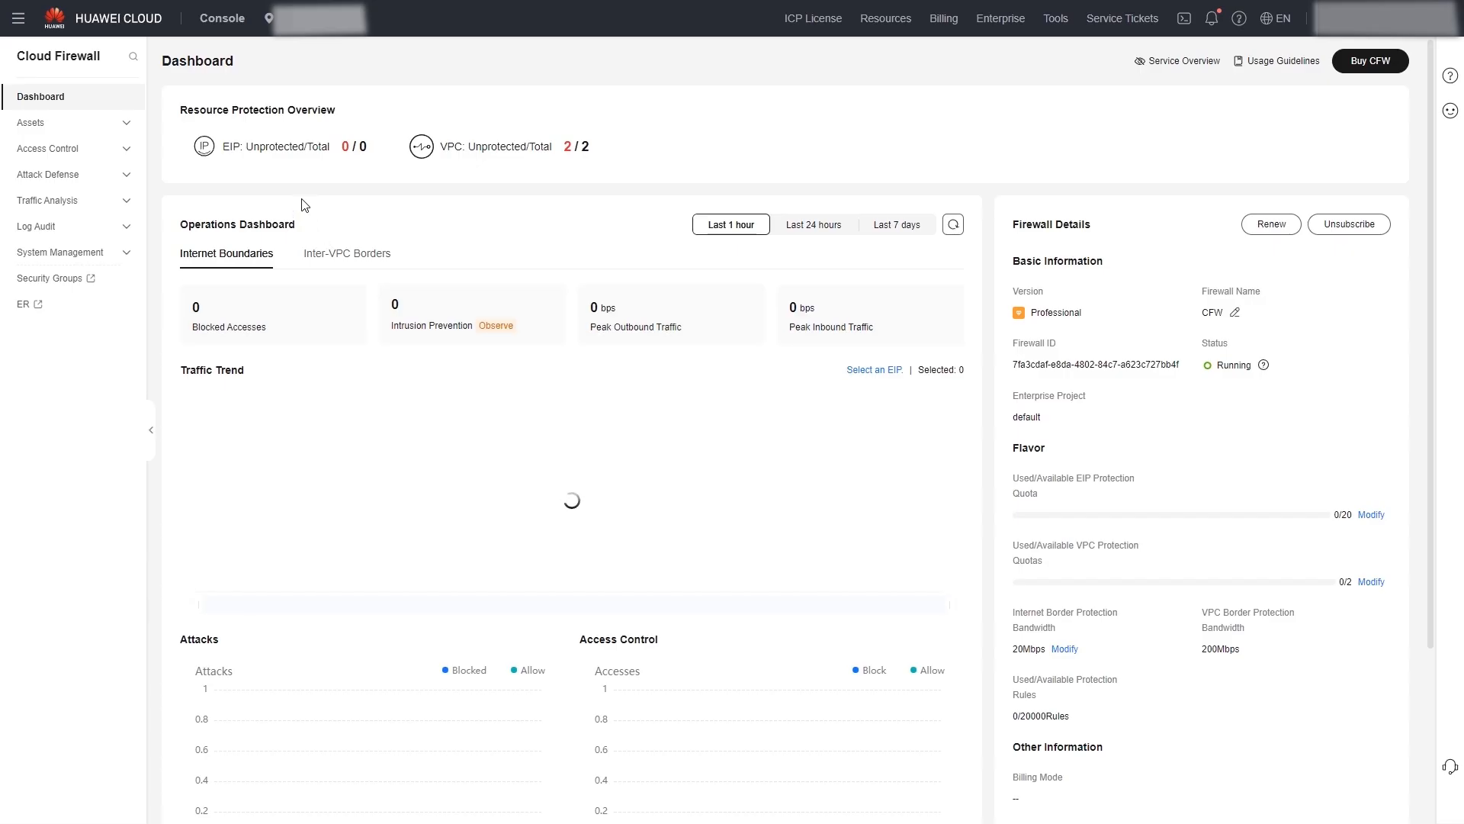
left_click(89, 128)
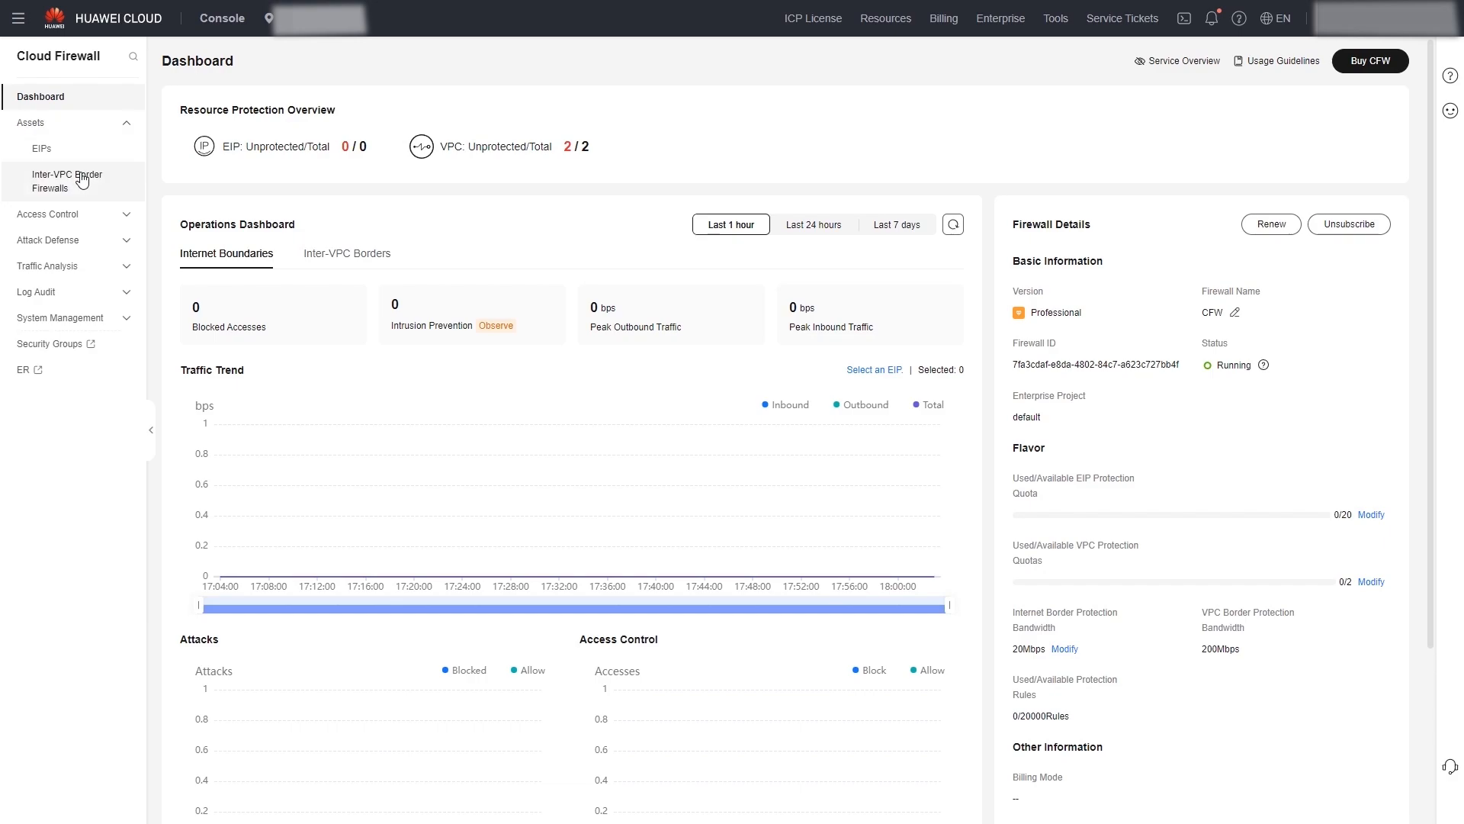
left_click(77, 180)
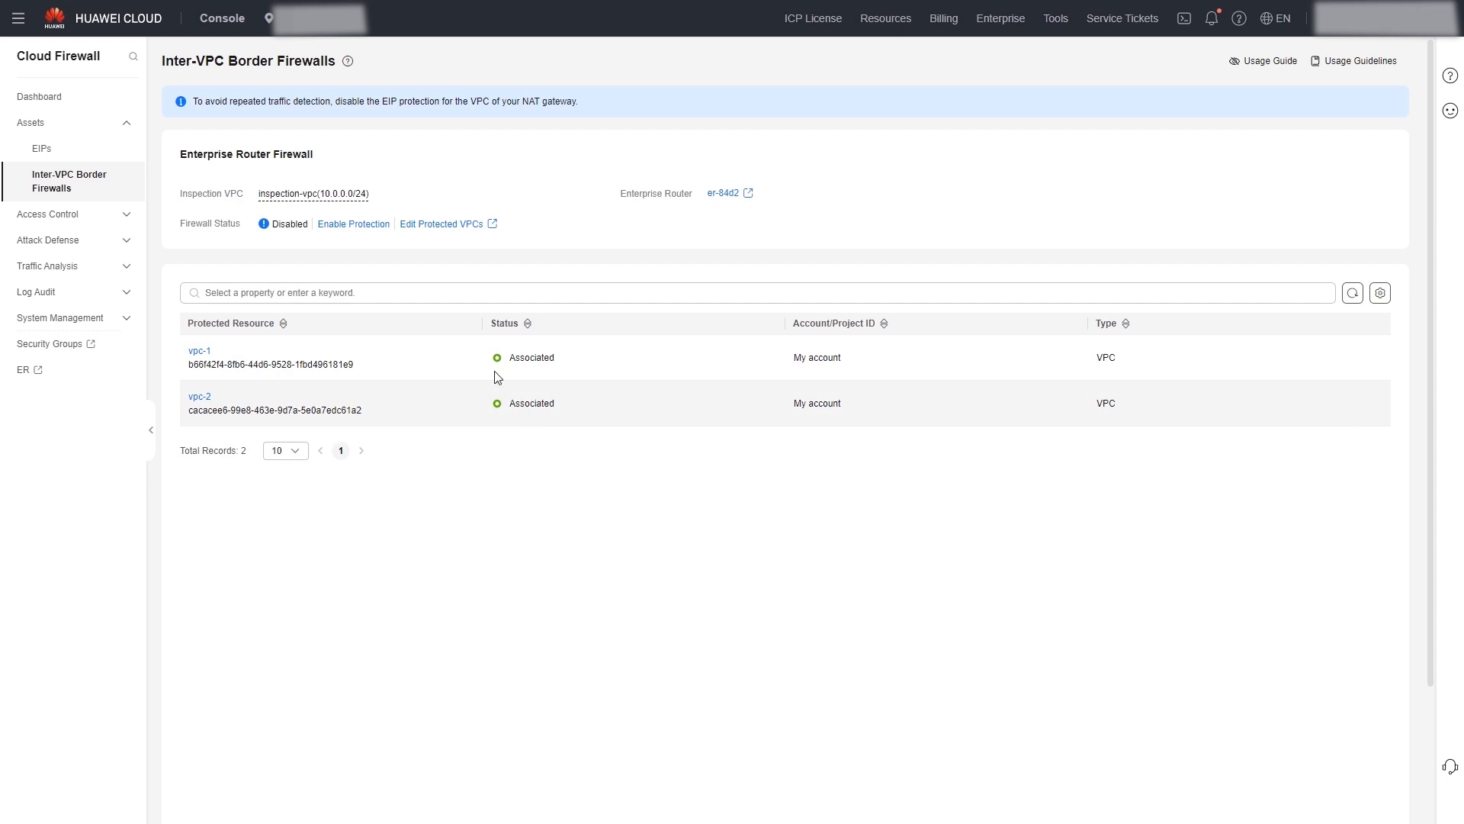
left_click(354, 224)
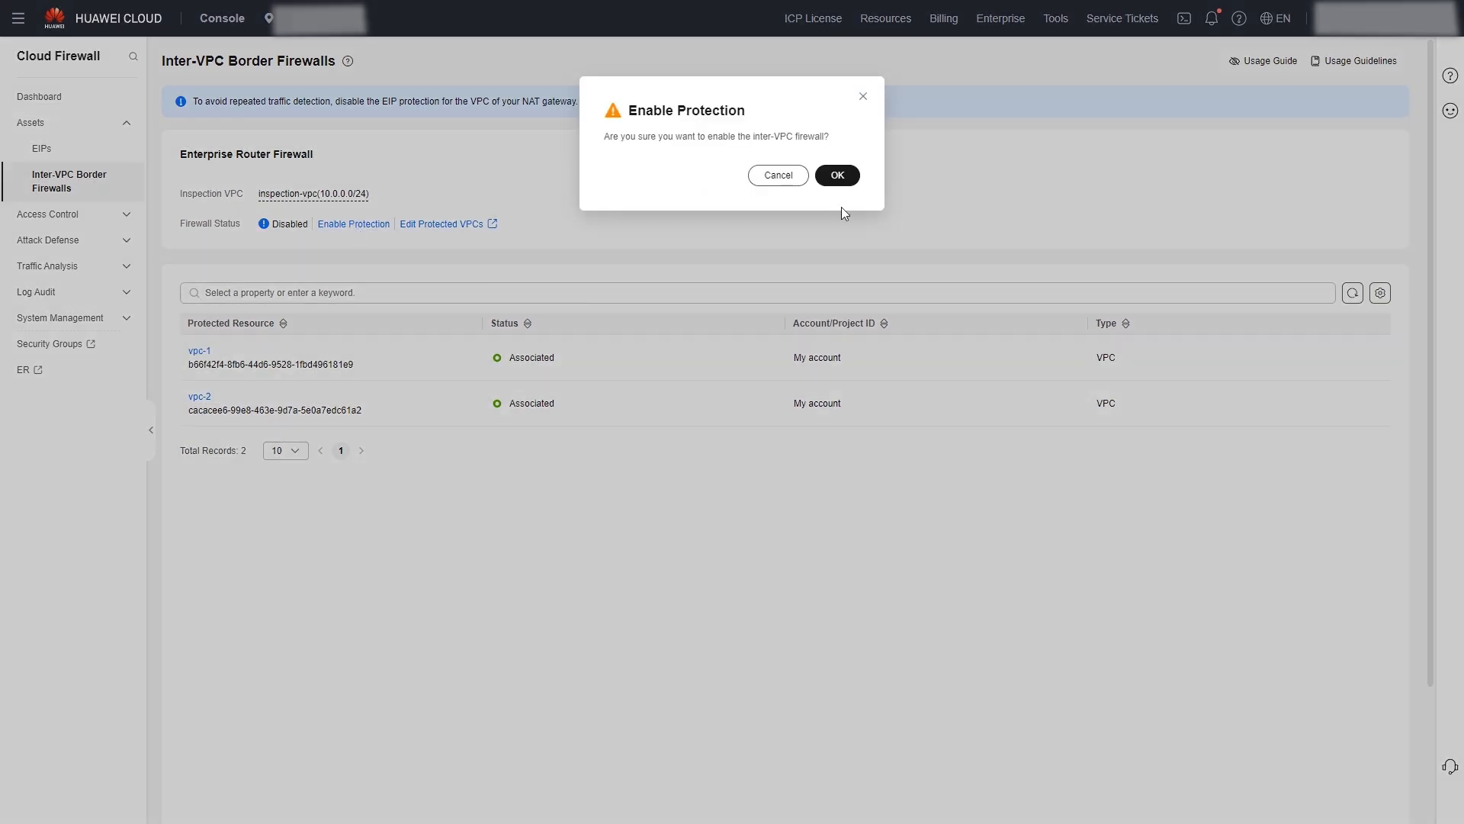
left_click(848, 180)
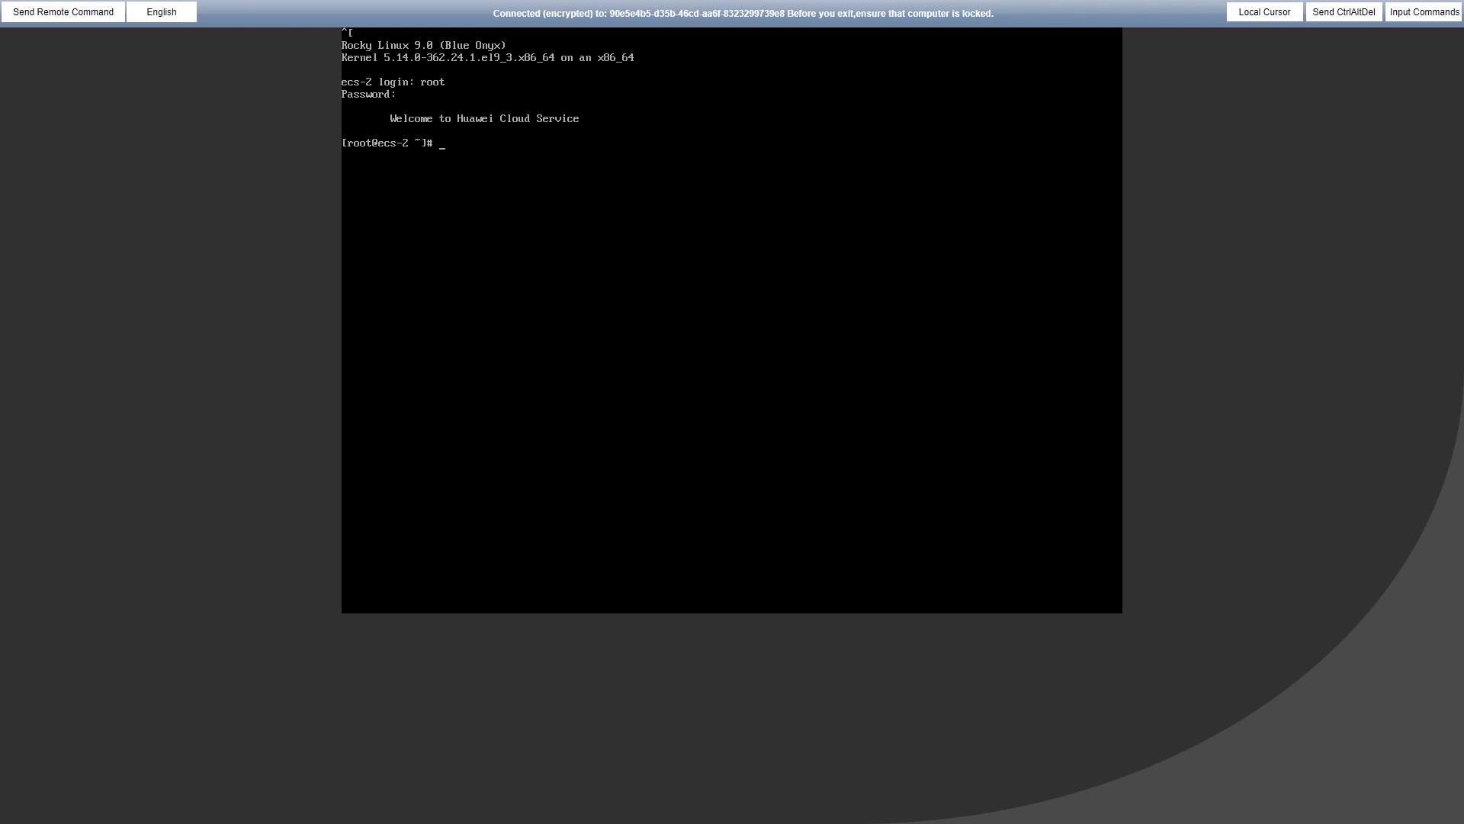
Step: Ping 172.16.0.131 from ecs-2 and view the VPC border firewall's traffic logs in Cloud Firewall
type("ping 172.16.0.131")
key("Return")
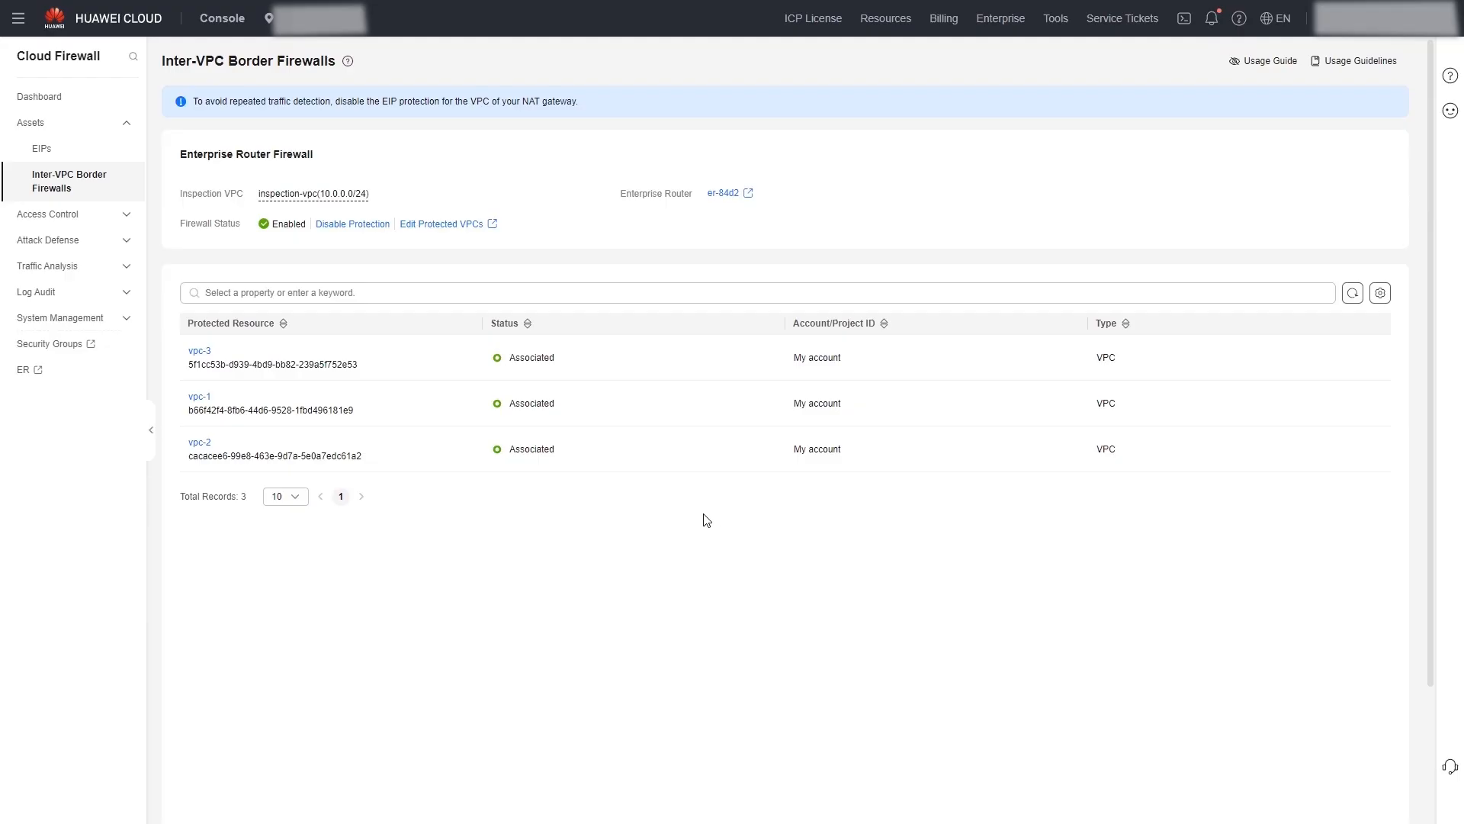
left_click(129, 294)
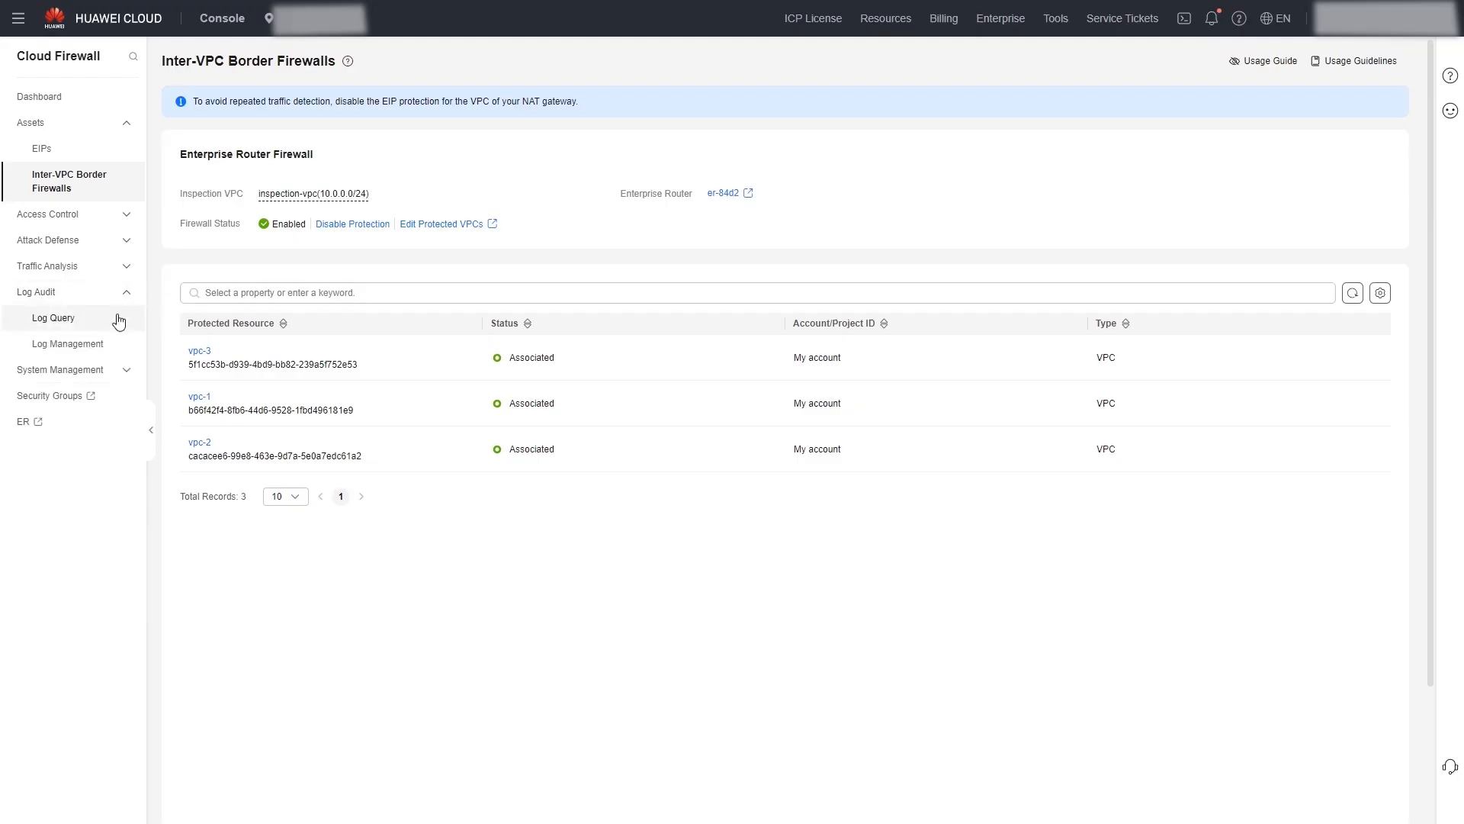
left_click(118, 319)
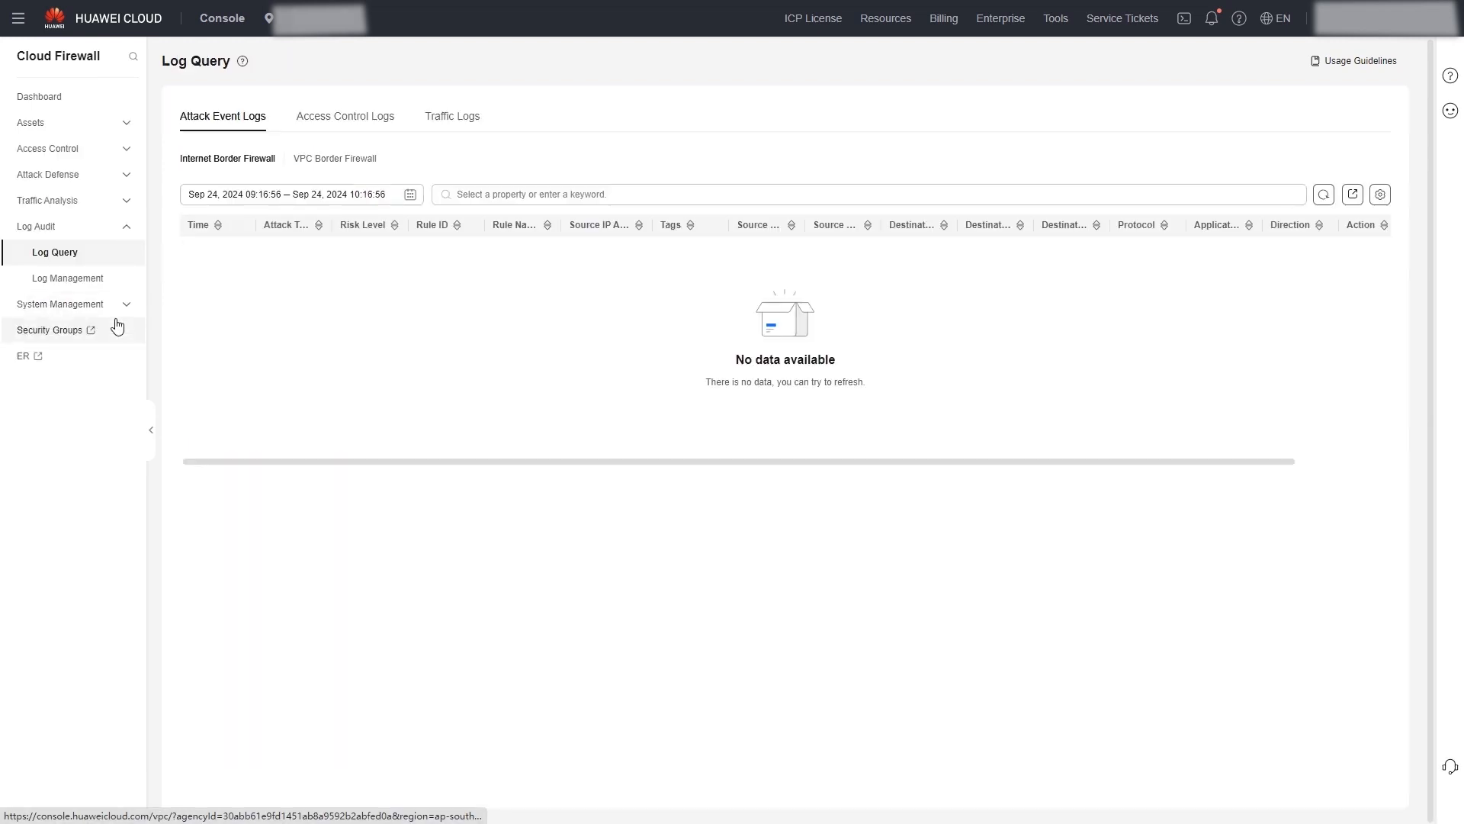
left_click(459, 122)
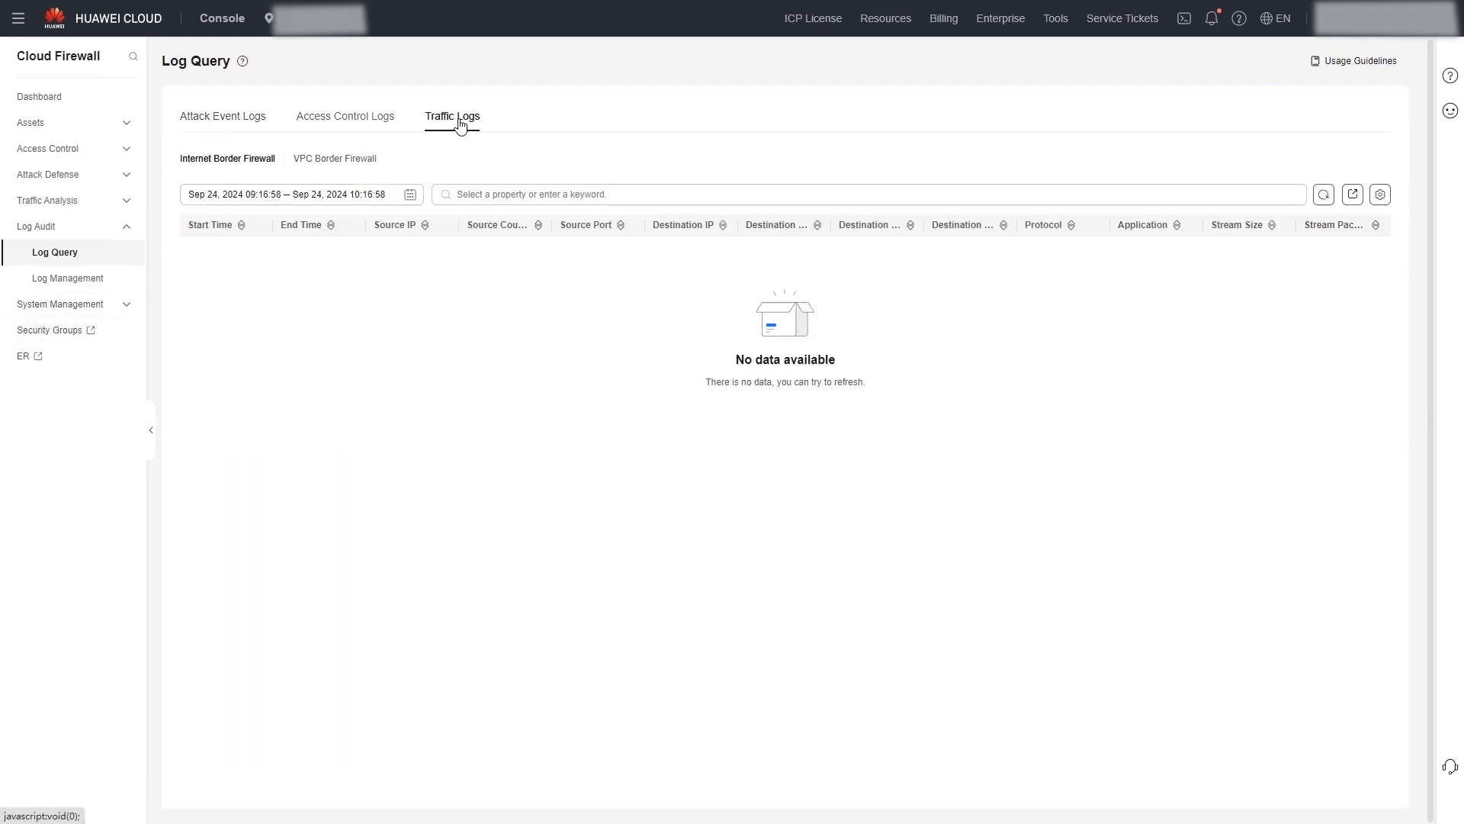
left_click(350, 164)
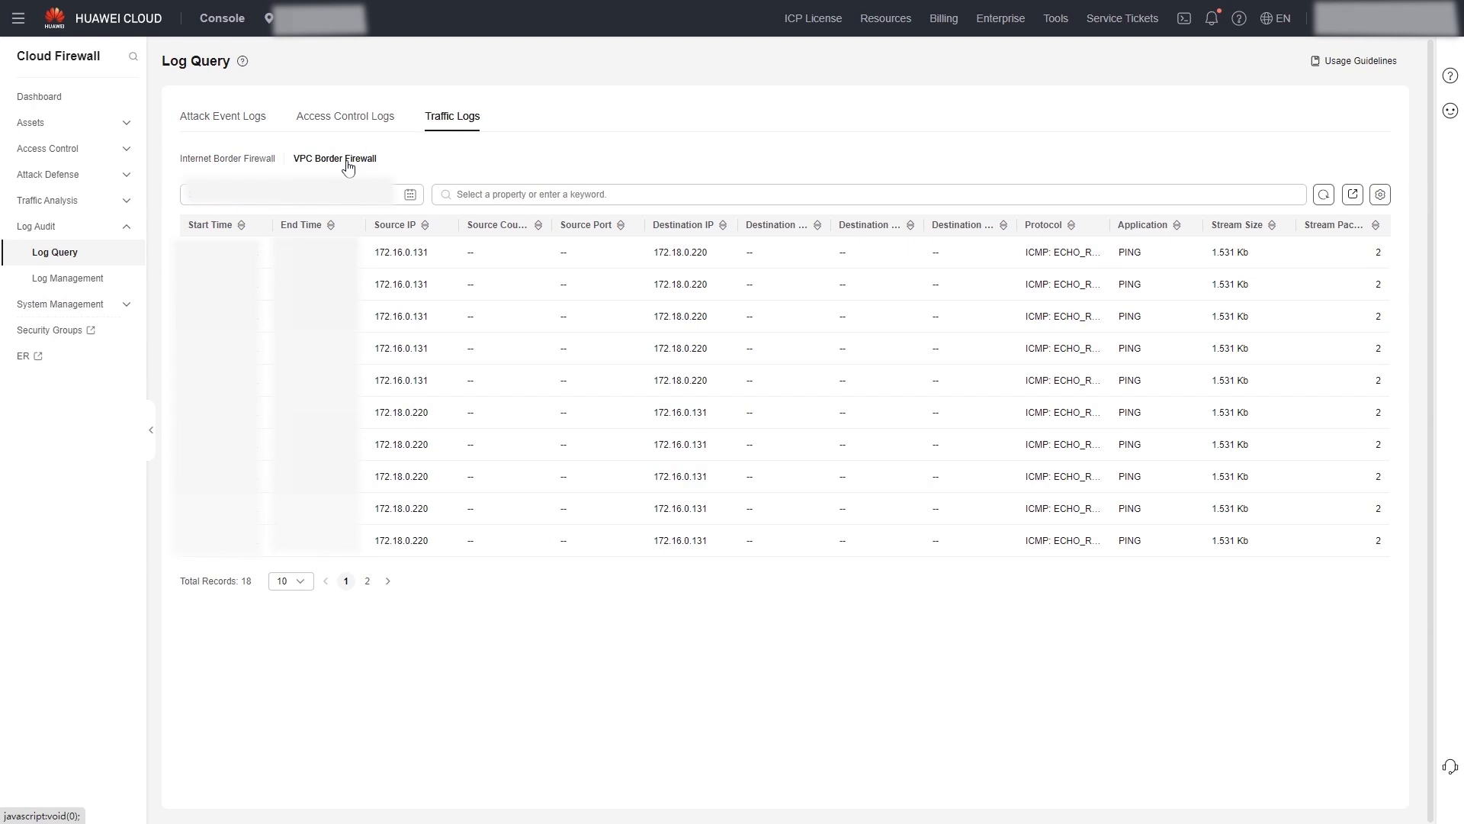
Step: Start a new inter-VPC border protection rule in the access policies and name it block_all_traffic
left_click(107, 148)
left_click(97, 183)
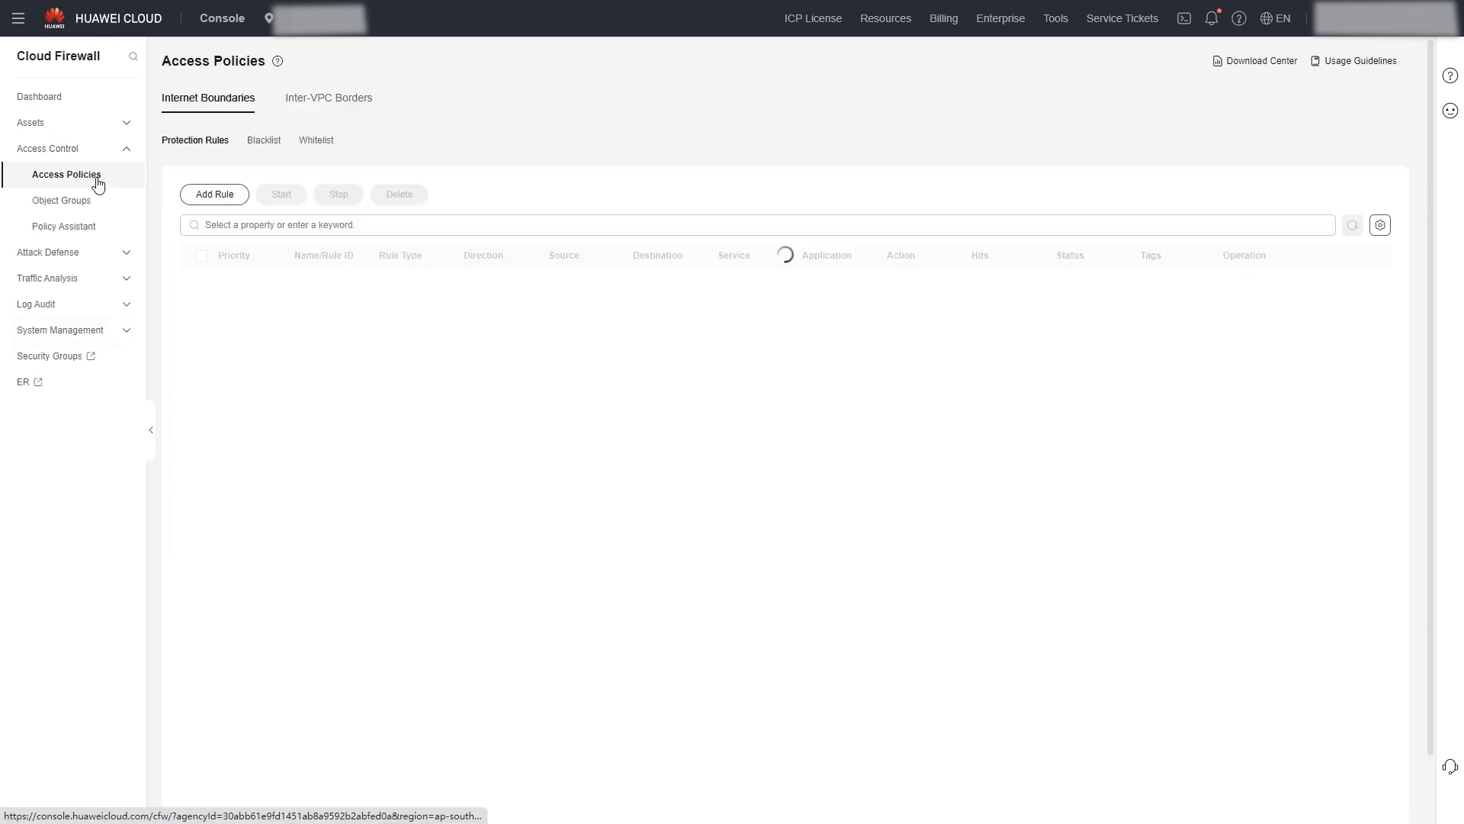
left_click(310, 110)
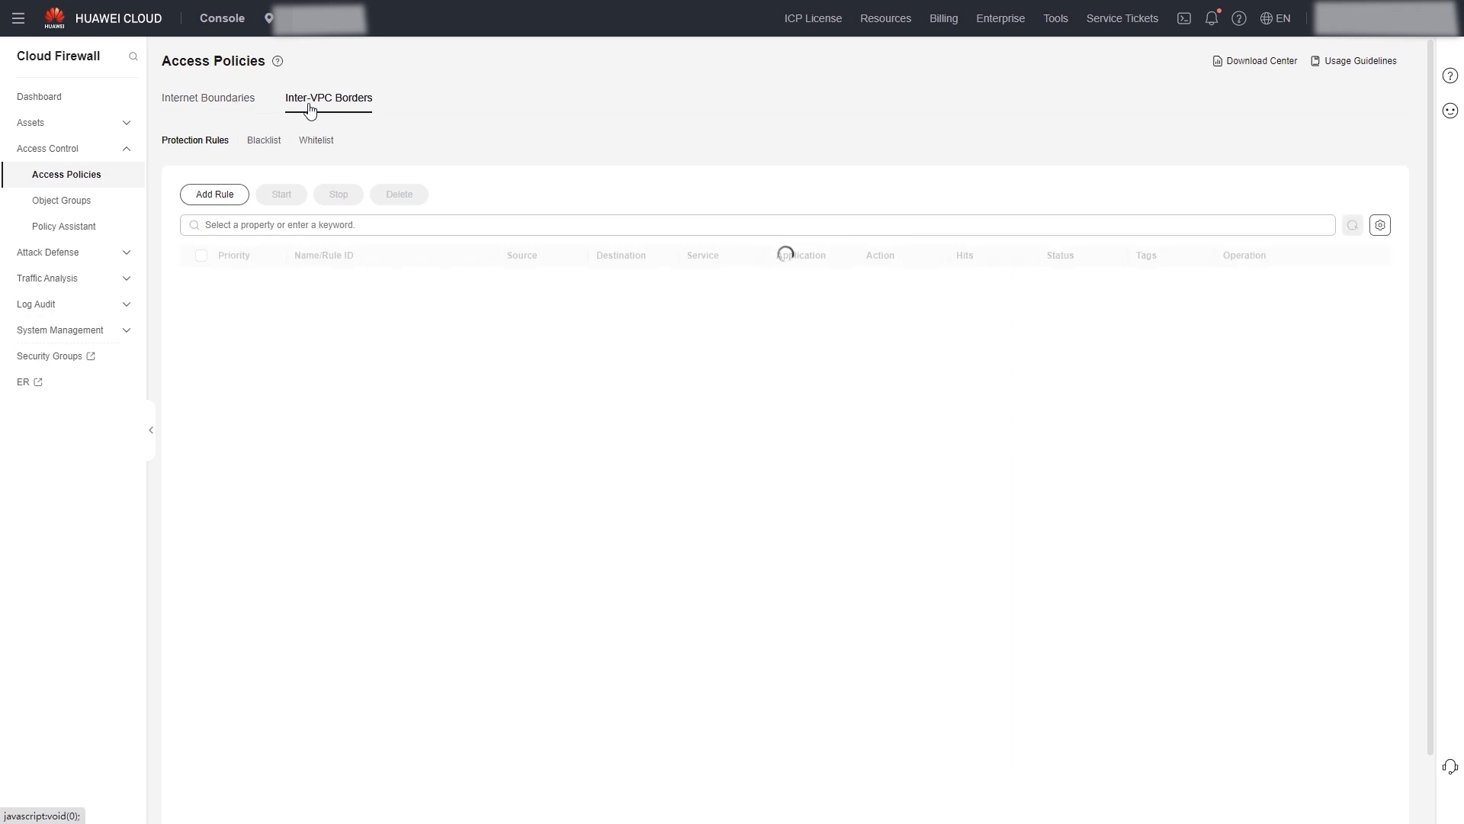
left_click(214, 196)
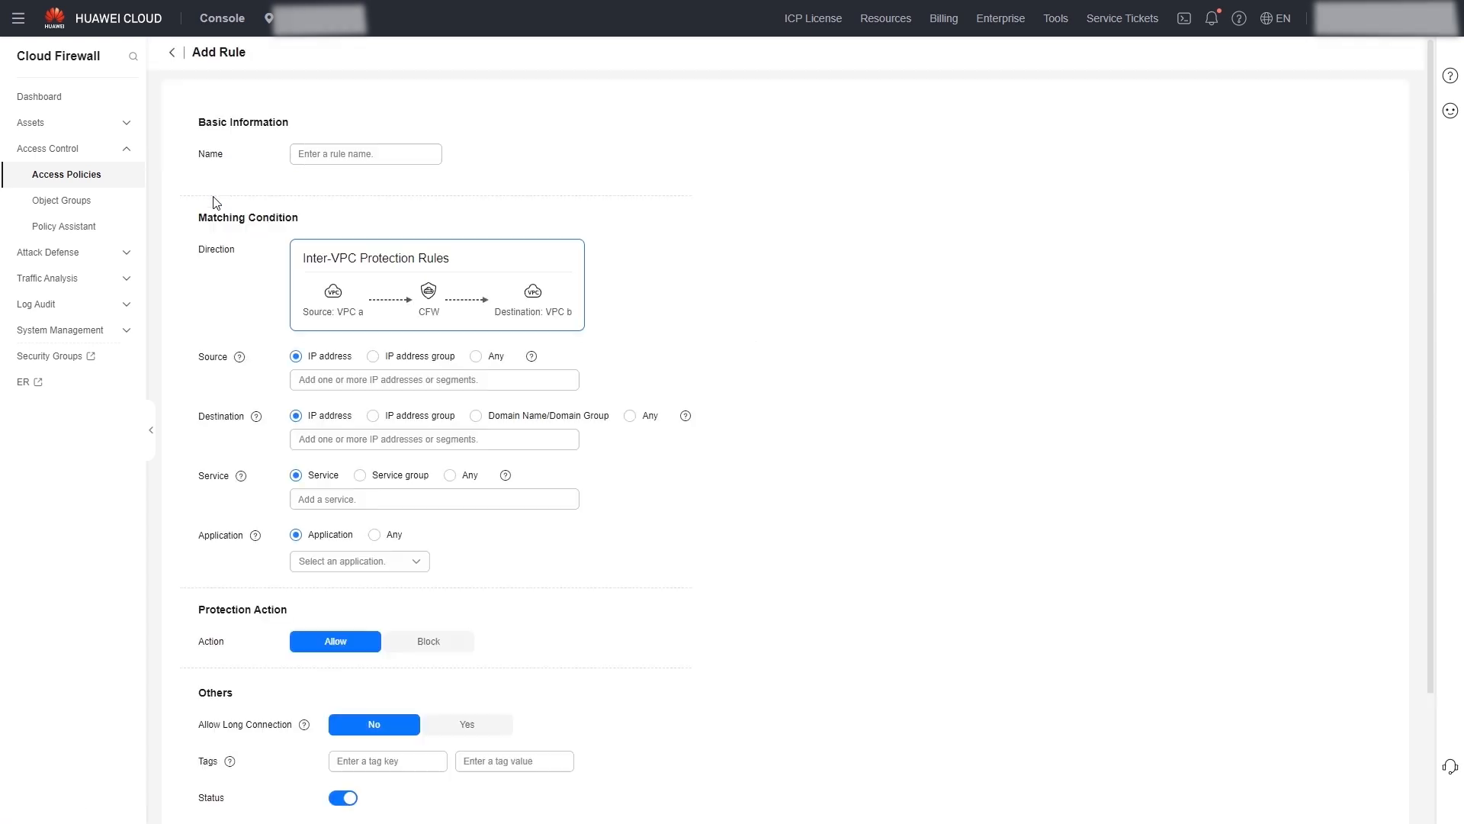
left_click(344, 153)
type("block_all_traffic")
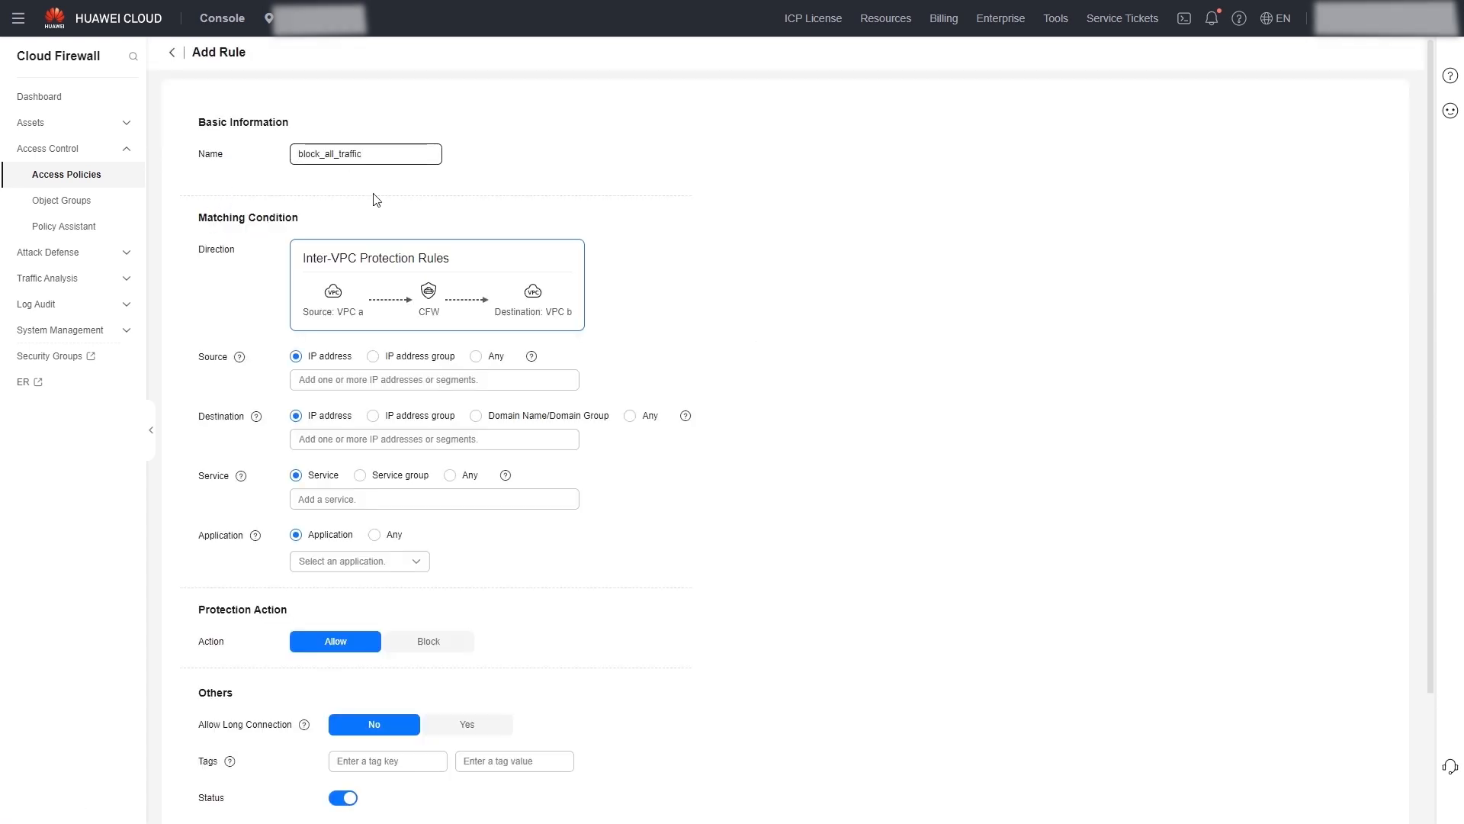
Step: Set the rule's source, destination, service and application to Any and its protection action to Block
left_click(478, 356)
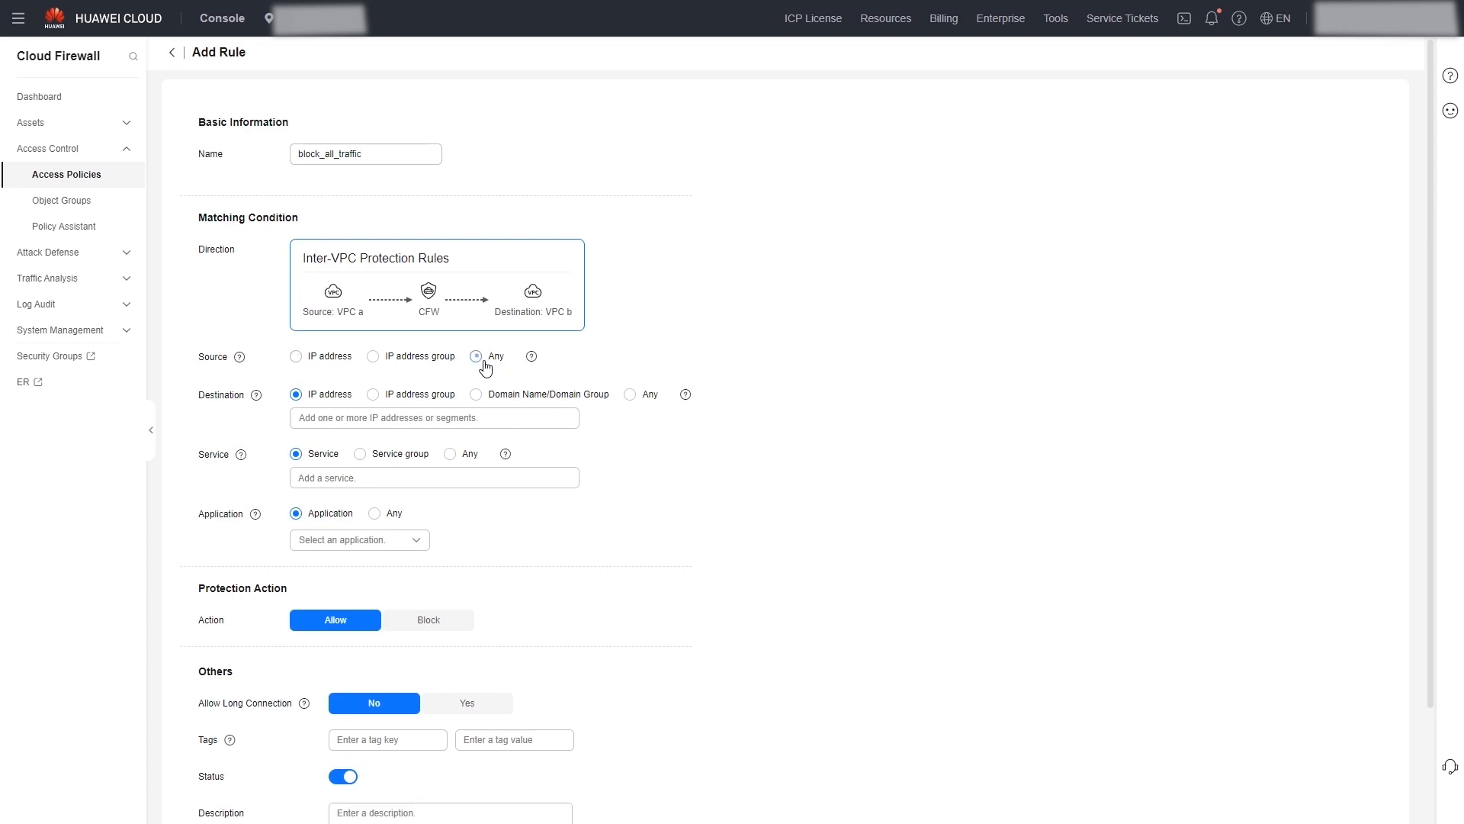
left_click(631, 395)
left_click(452, 433)
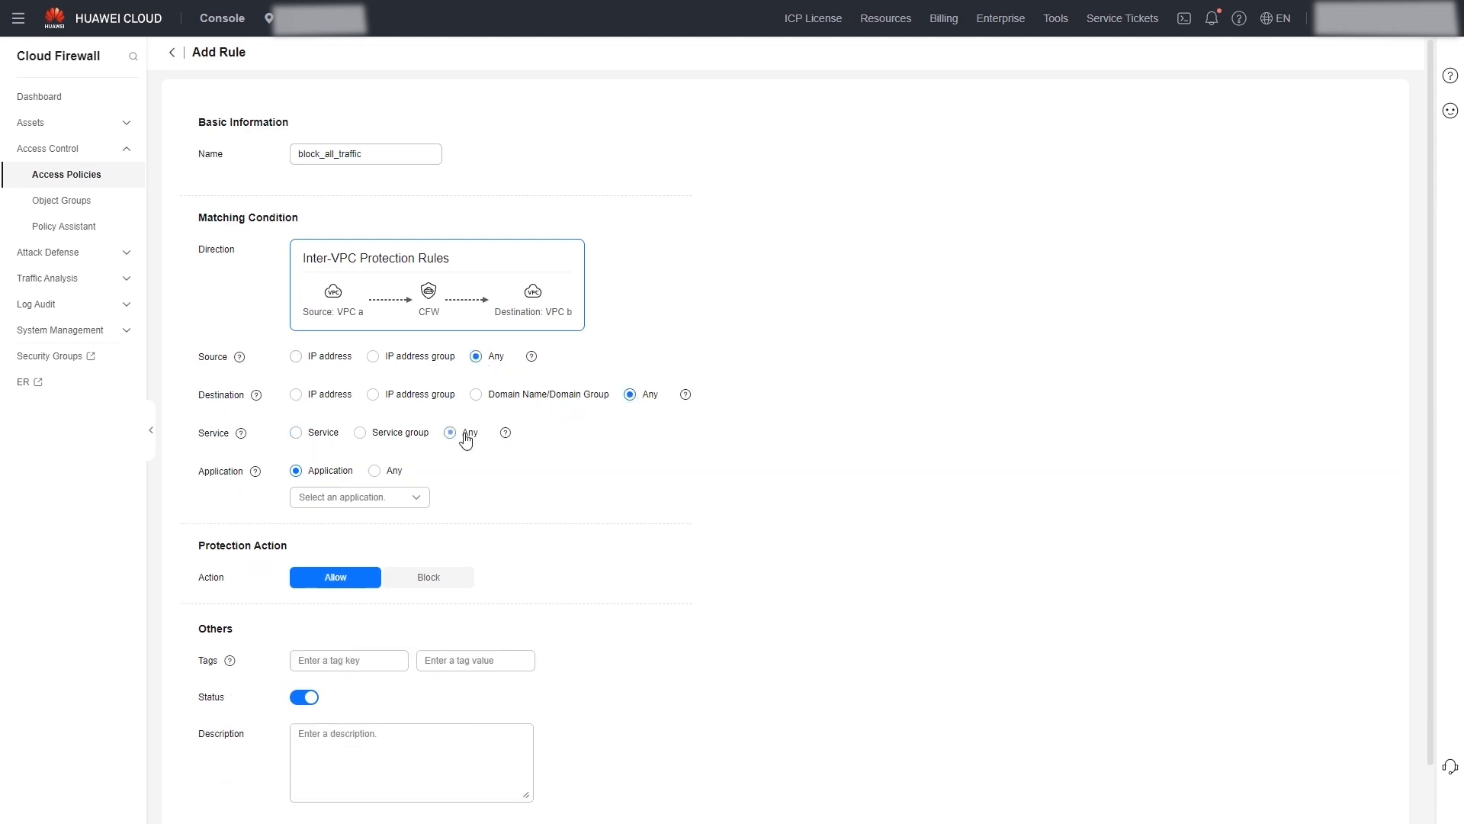
left_click(388, 472)
left_click(421, 558)
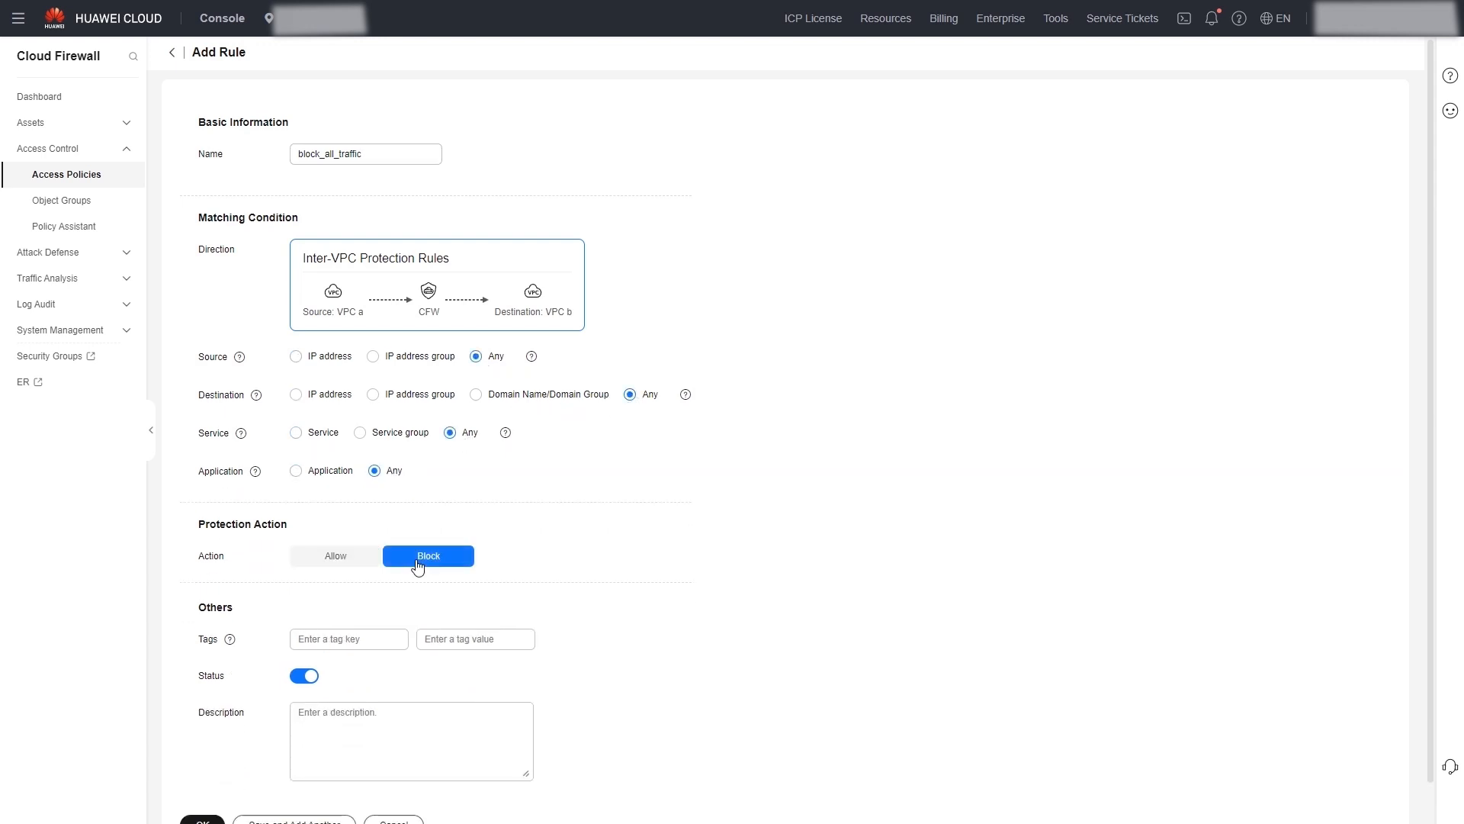
Step: Disable the status of the block_all_traffic rule and save the rule
left_click(296, 684)
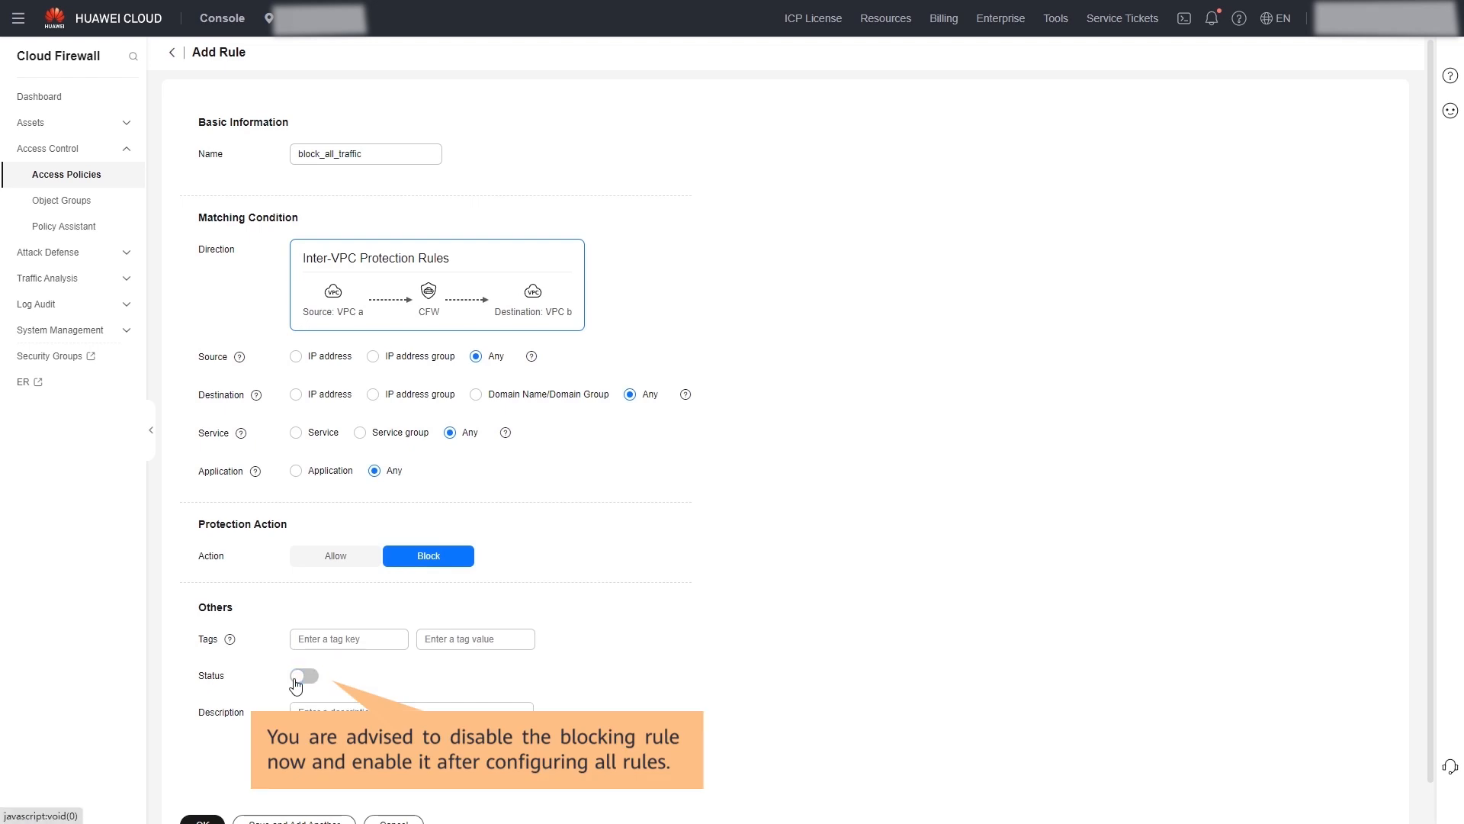
scroll(296, 684, "down", 1)
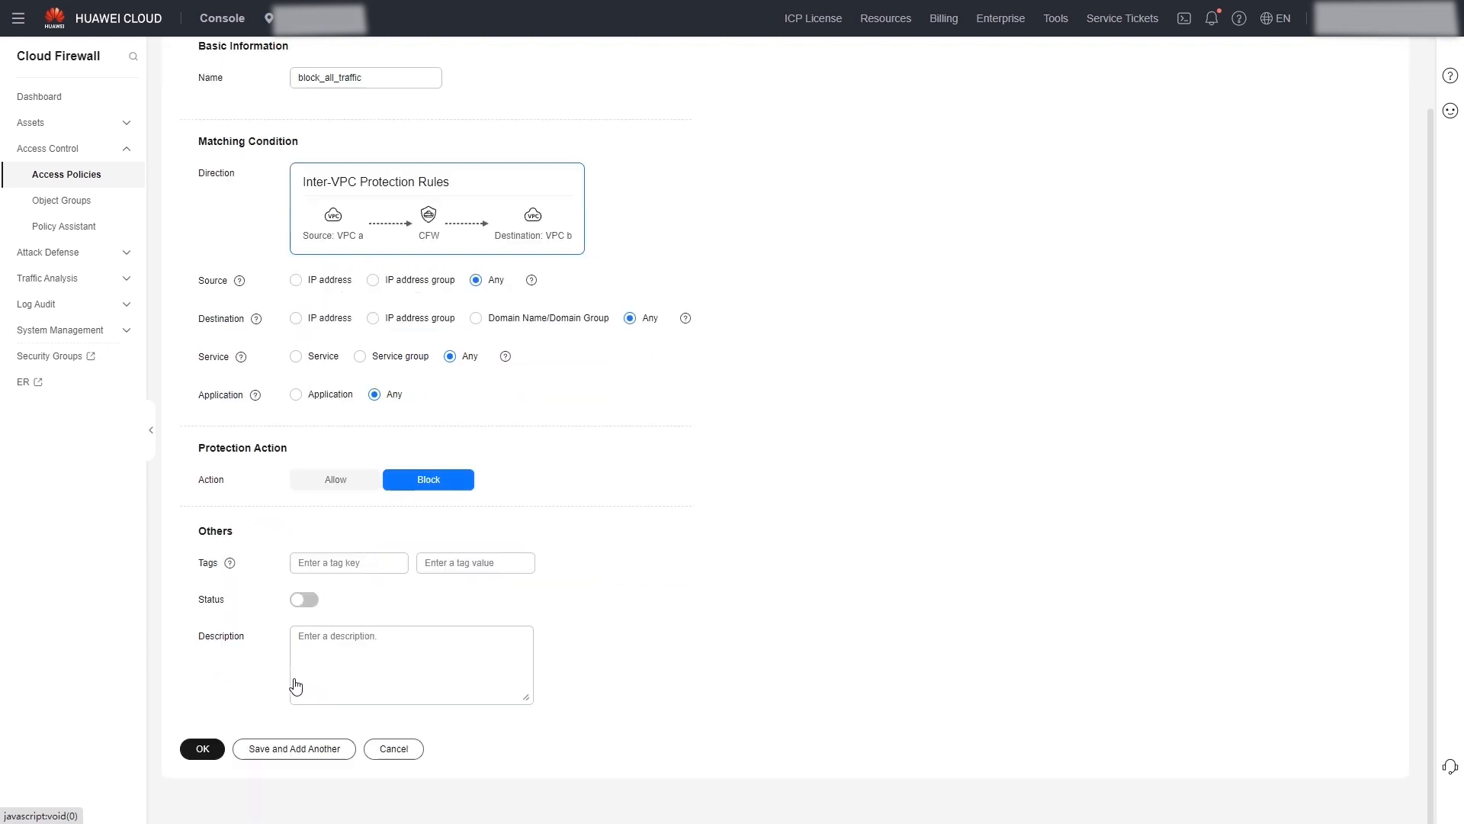
left_click(203, 750)
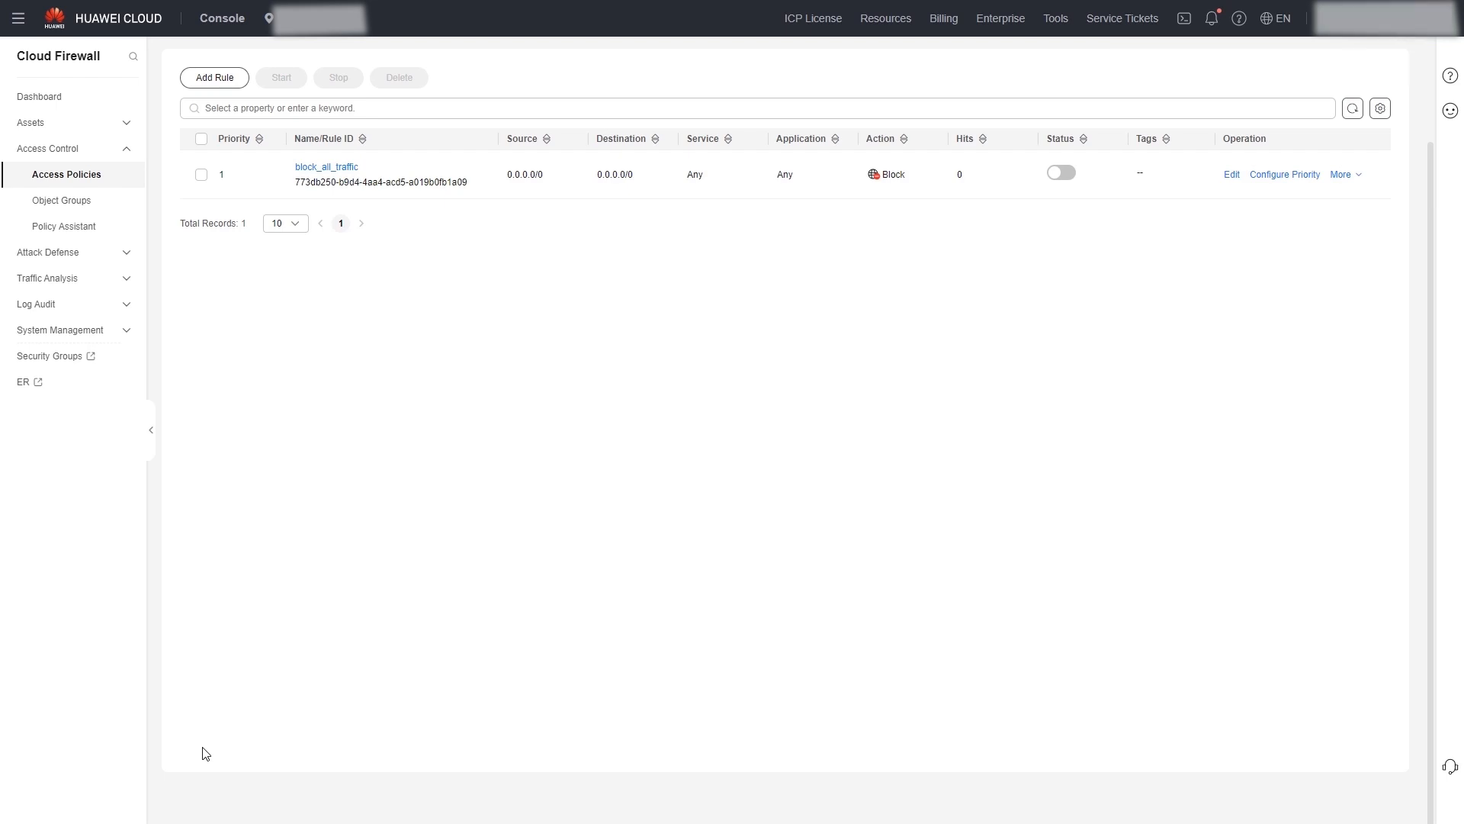
Step: Start another inter-VPC protection rule and name it allow_traffic_from_ECS1_to_ECS2
scroll(219, 107, "up", 1)
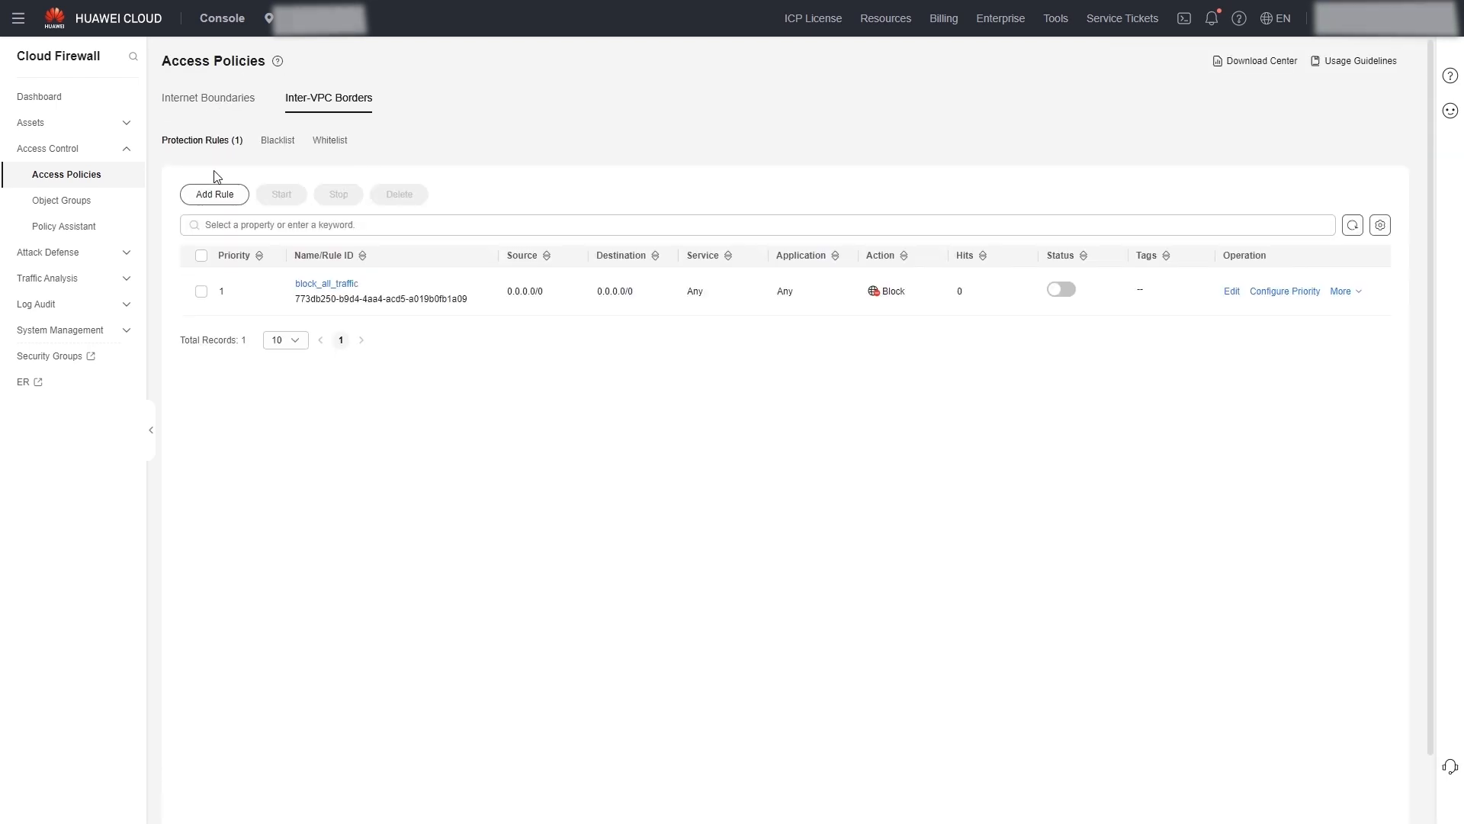
left_click(212, 197)
left_click(327, 149)
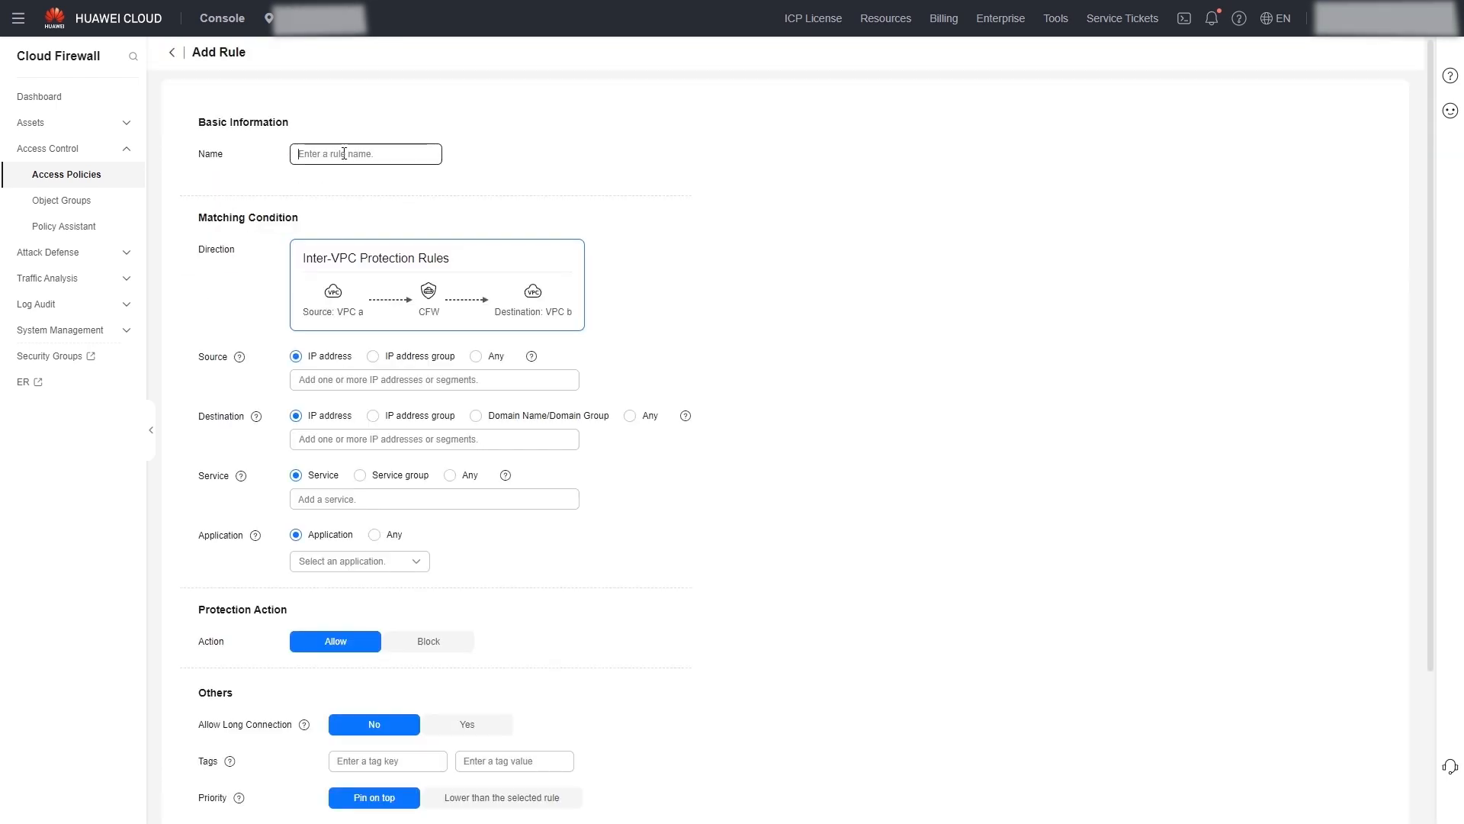
type("allow_traffic_from_ECS1_to_ECS2")
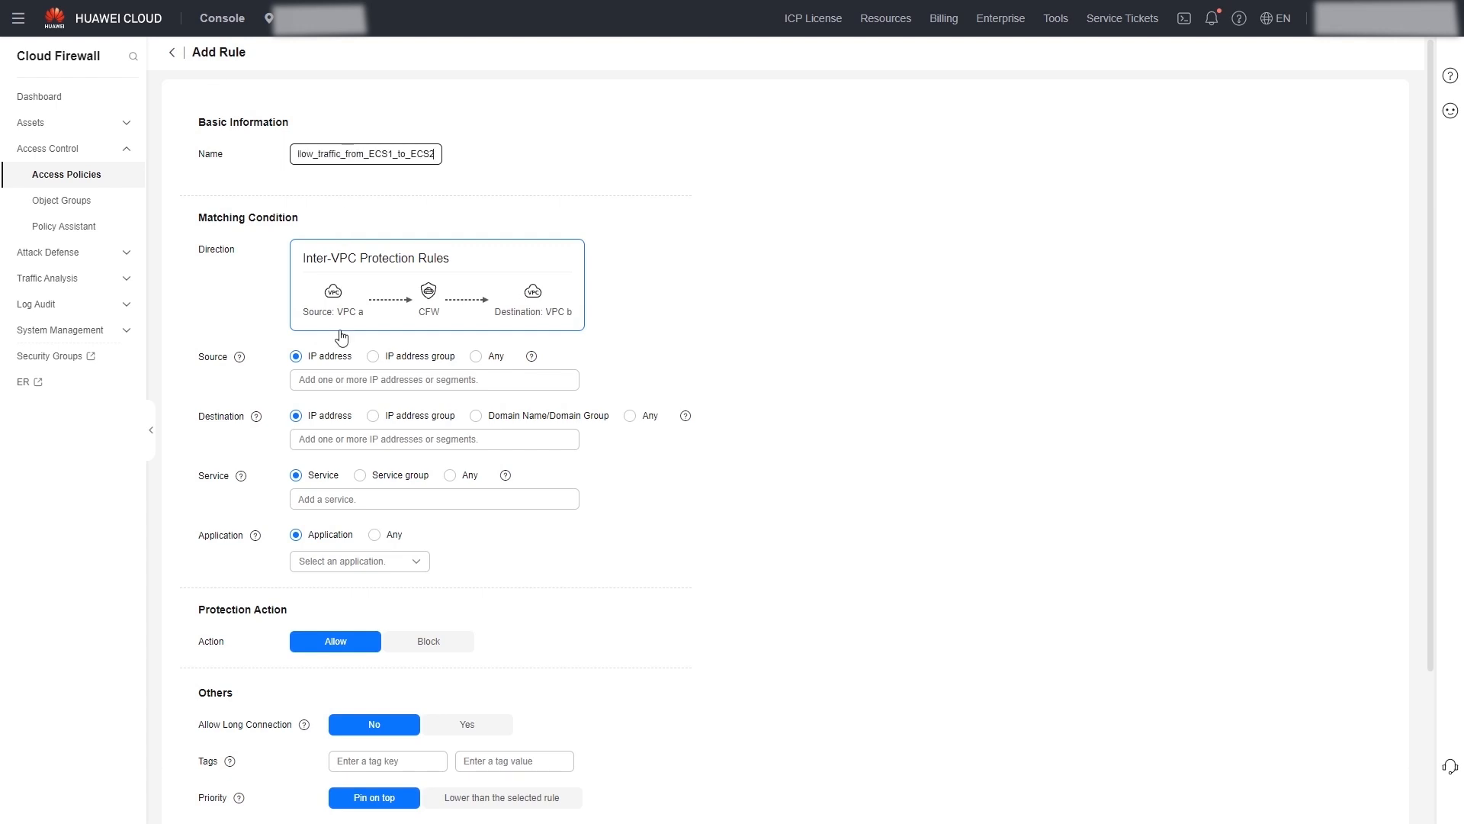
Step: Set the rule's source IP address to 172.16.0.131 and its destination IP address to 172.18.0.220
left_click(341, 377)
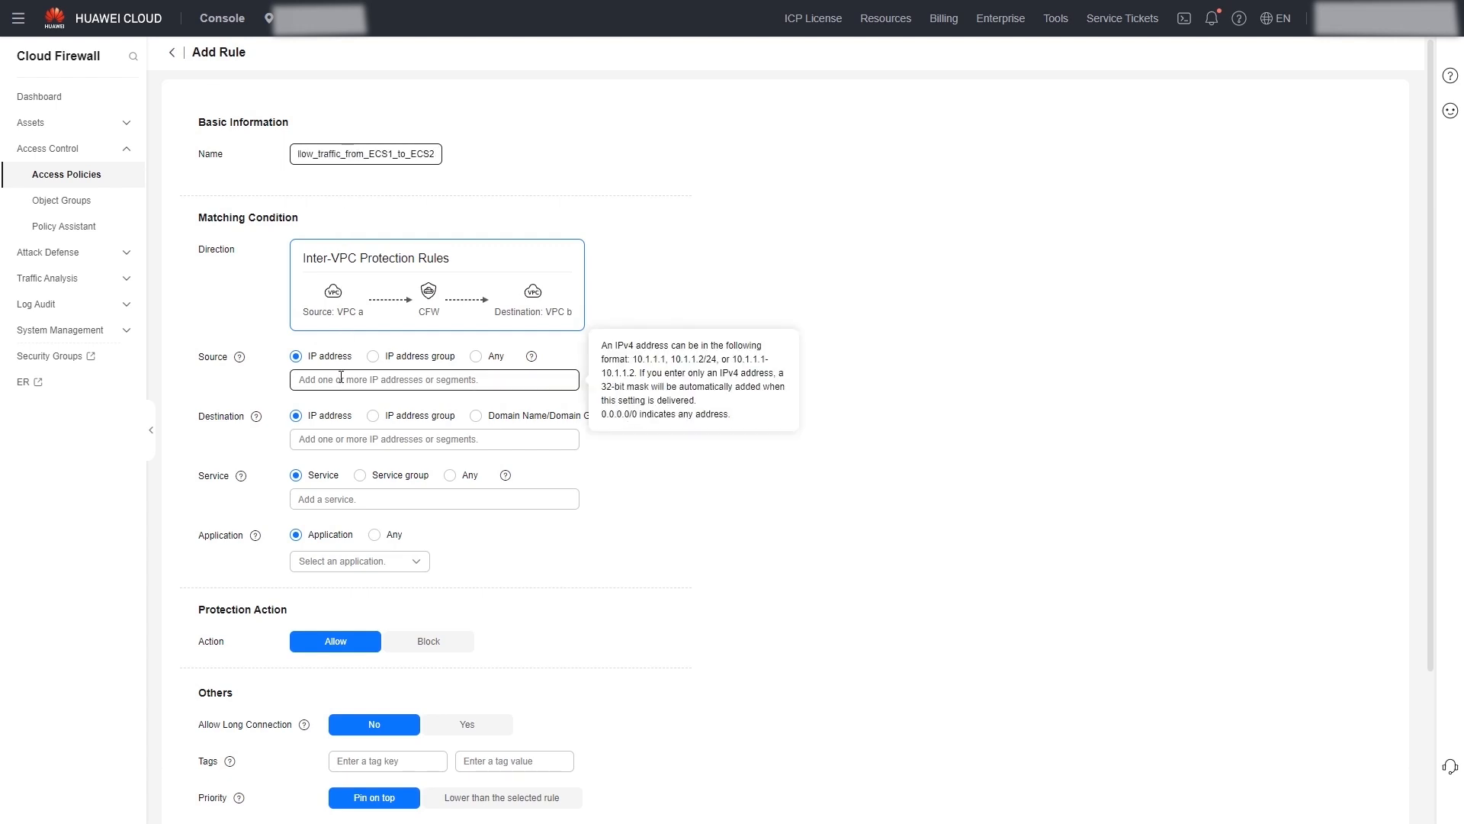
type("17")
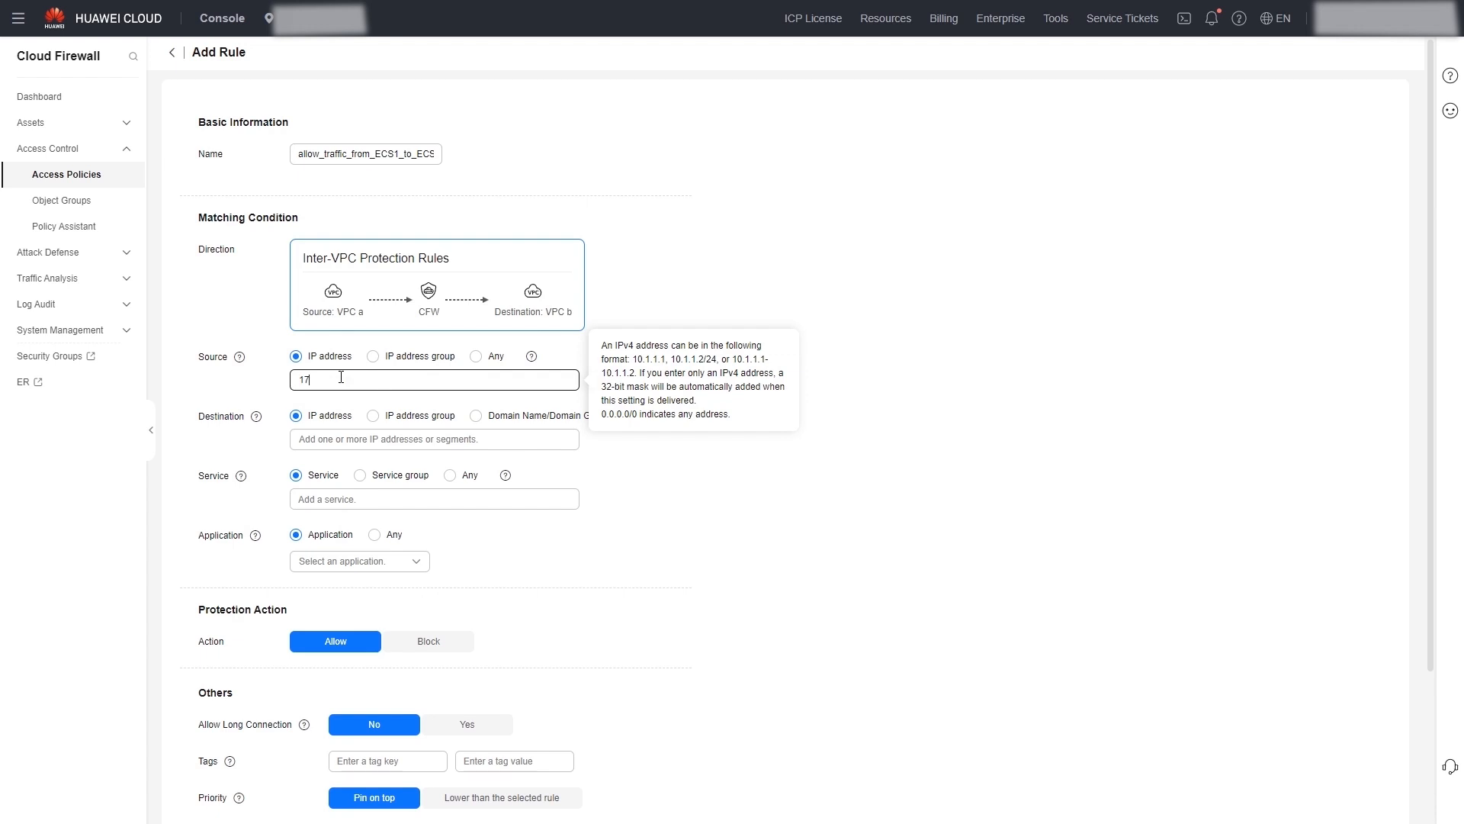
type("2.16.0.131")
key("Return")
left_click(328, 435)
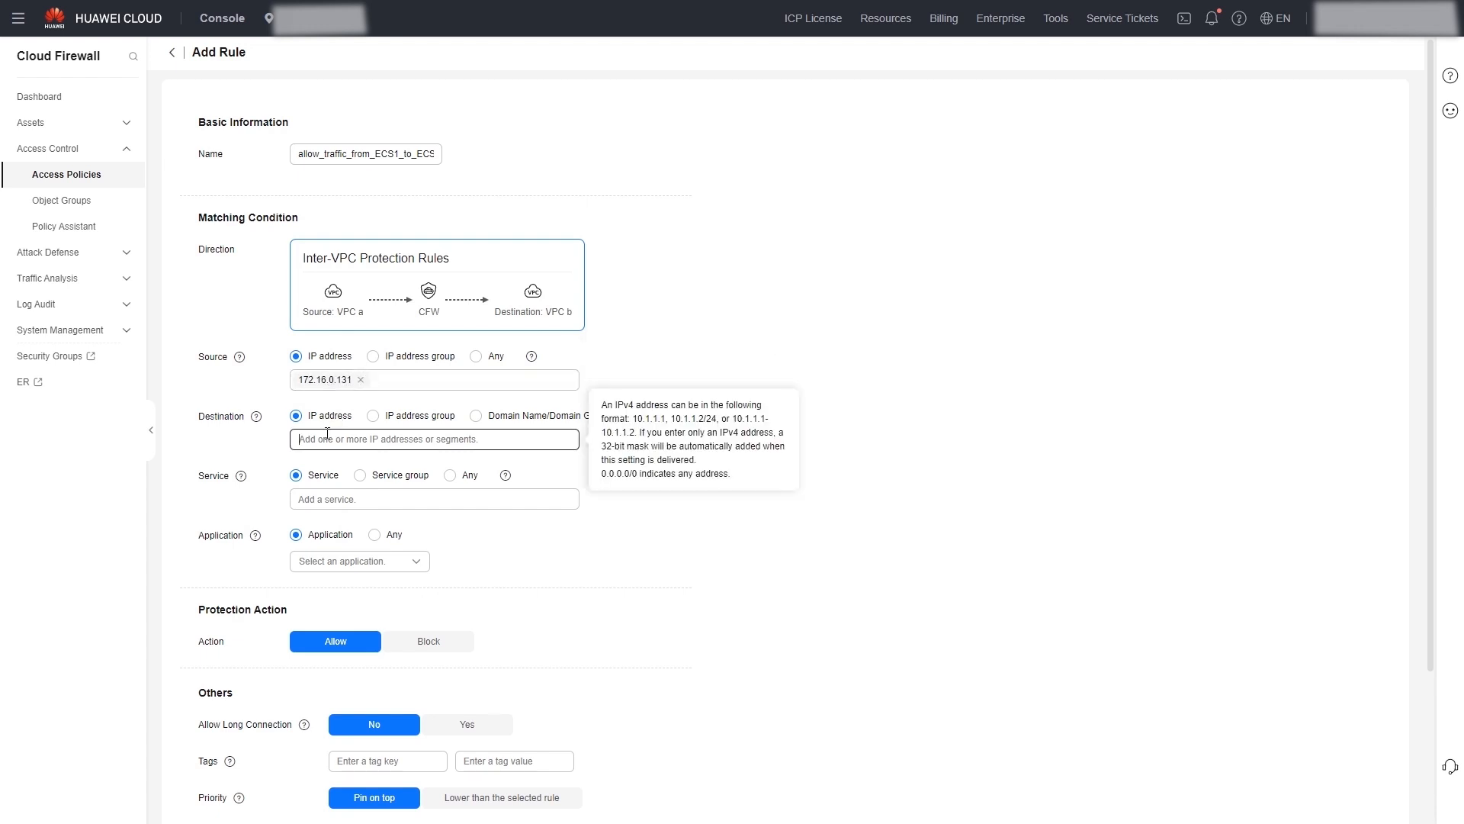
type("172.18.0.220")
key("Return")
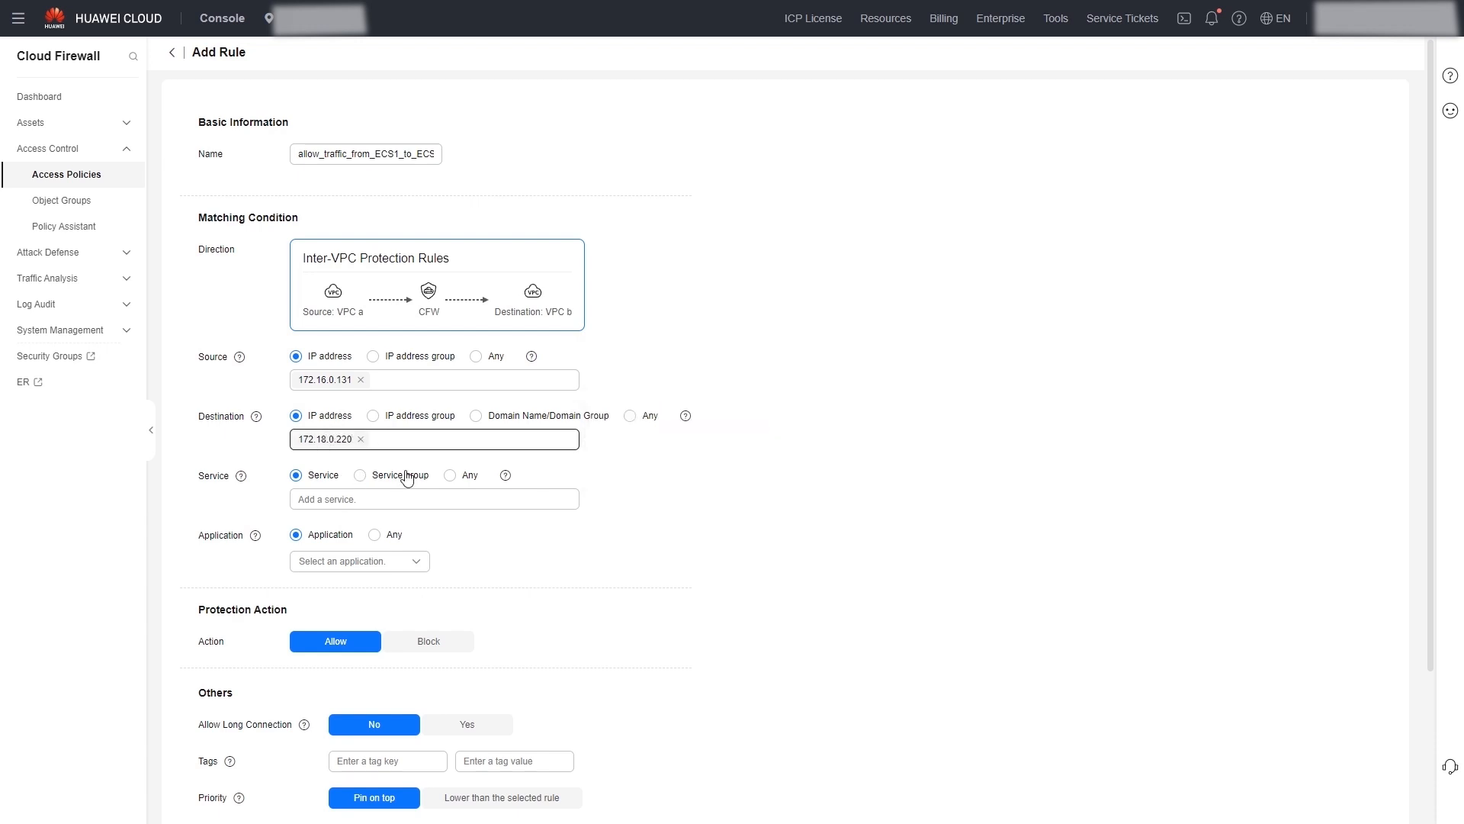
Step: Set the allow rule's service and application to Any and save it with the Allow action, pinned on top and enabled
left_click(450, 475)
left_click(383, 515)
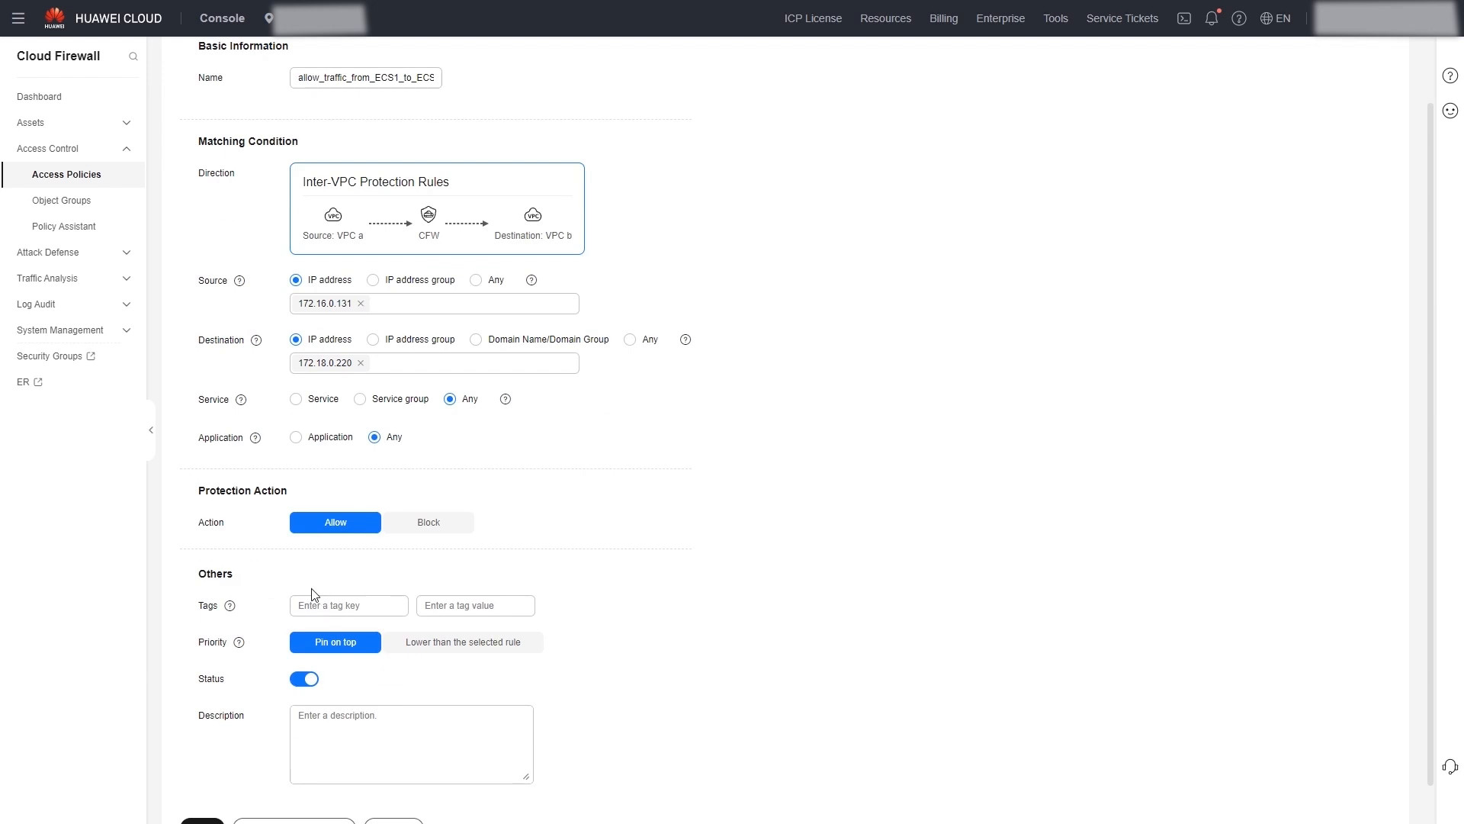
scroll(311, 606, "down", 2)
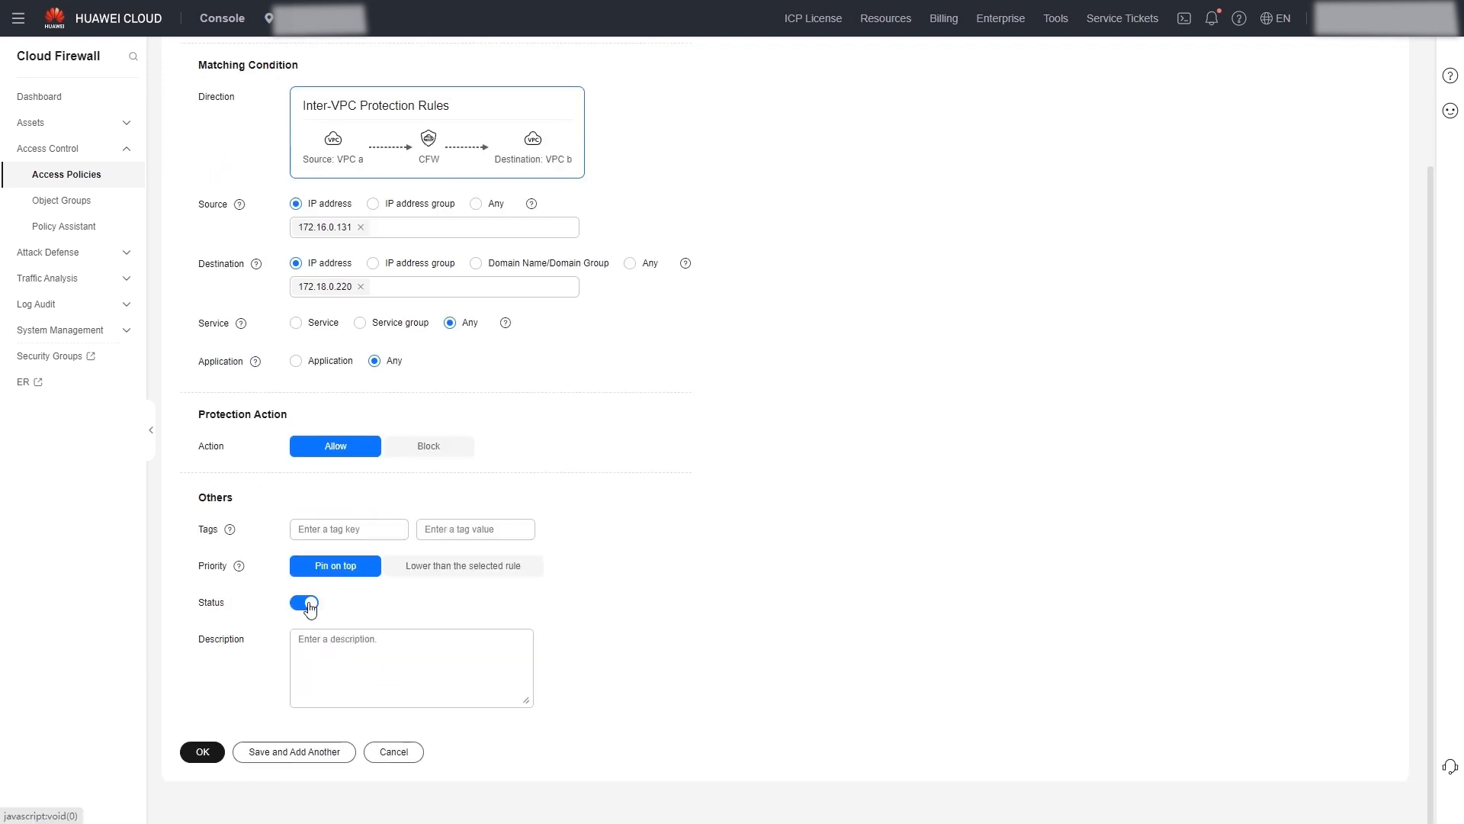
left_click(202, 743)
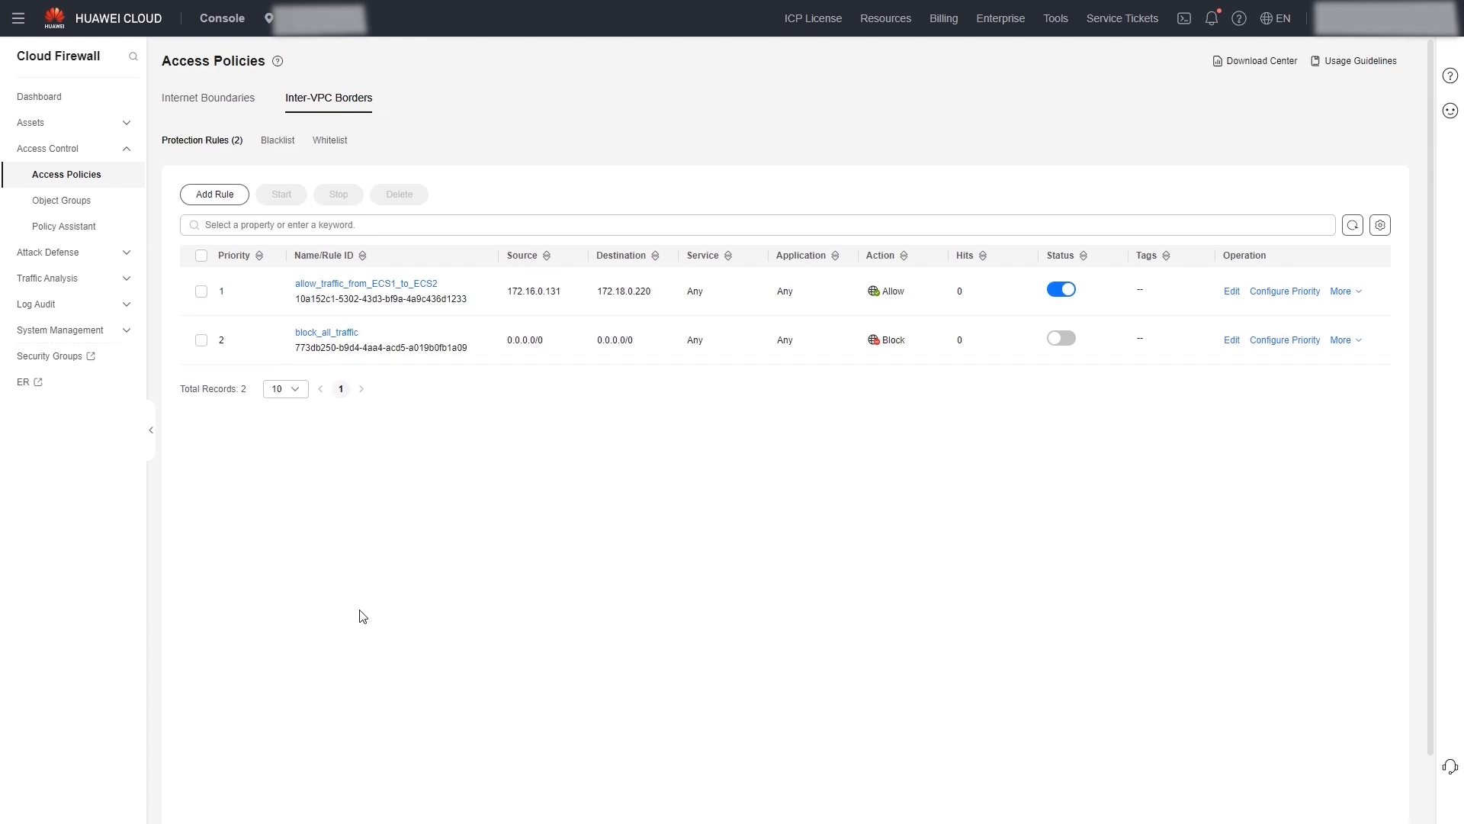
Step: Enable the block_all_traffic rule and view the VPC border firewall's access control logs
left_click(1062, 338)
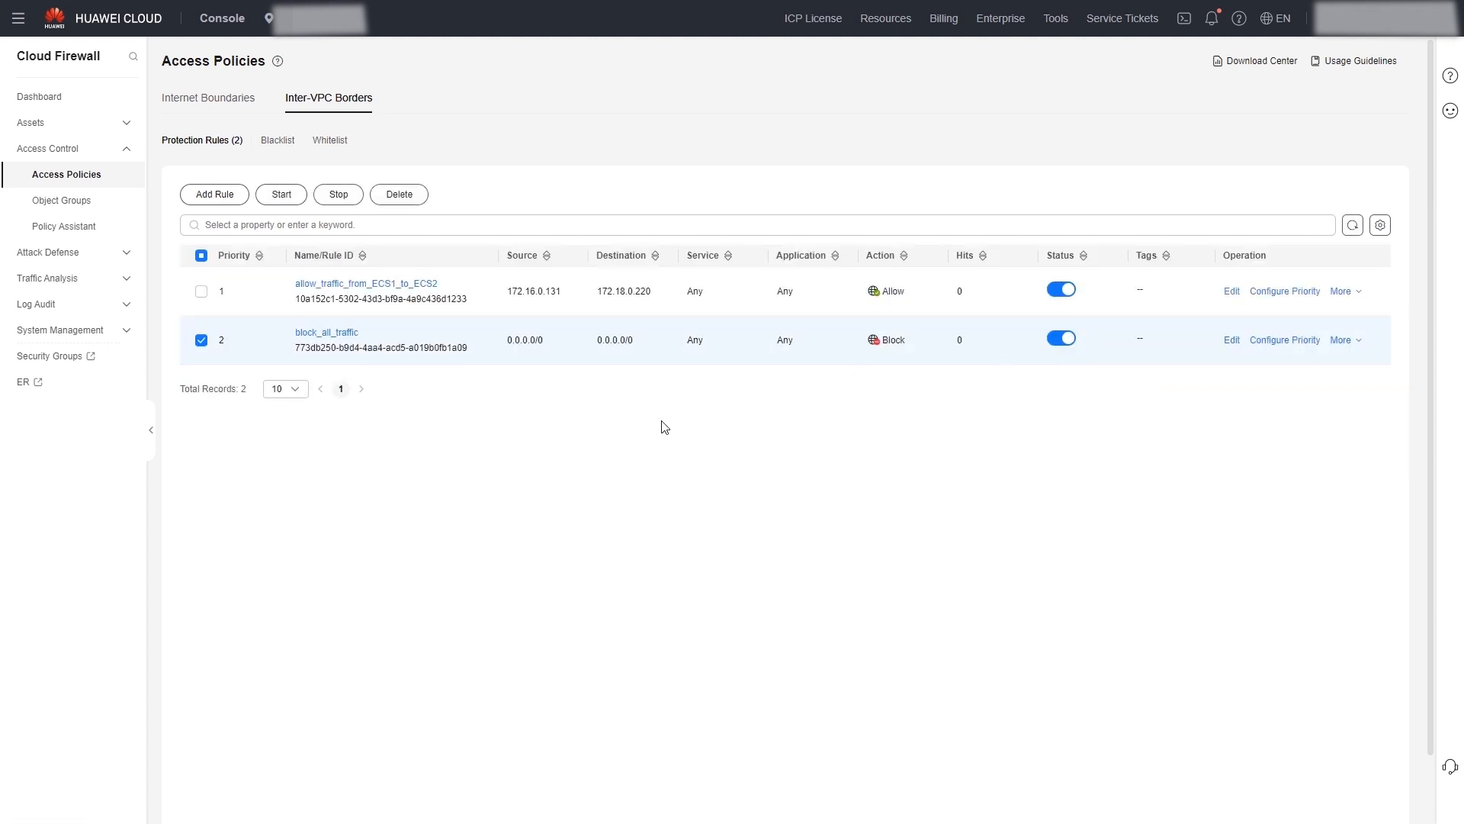
left_click(98, 302)
left_click(71, 331)
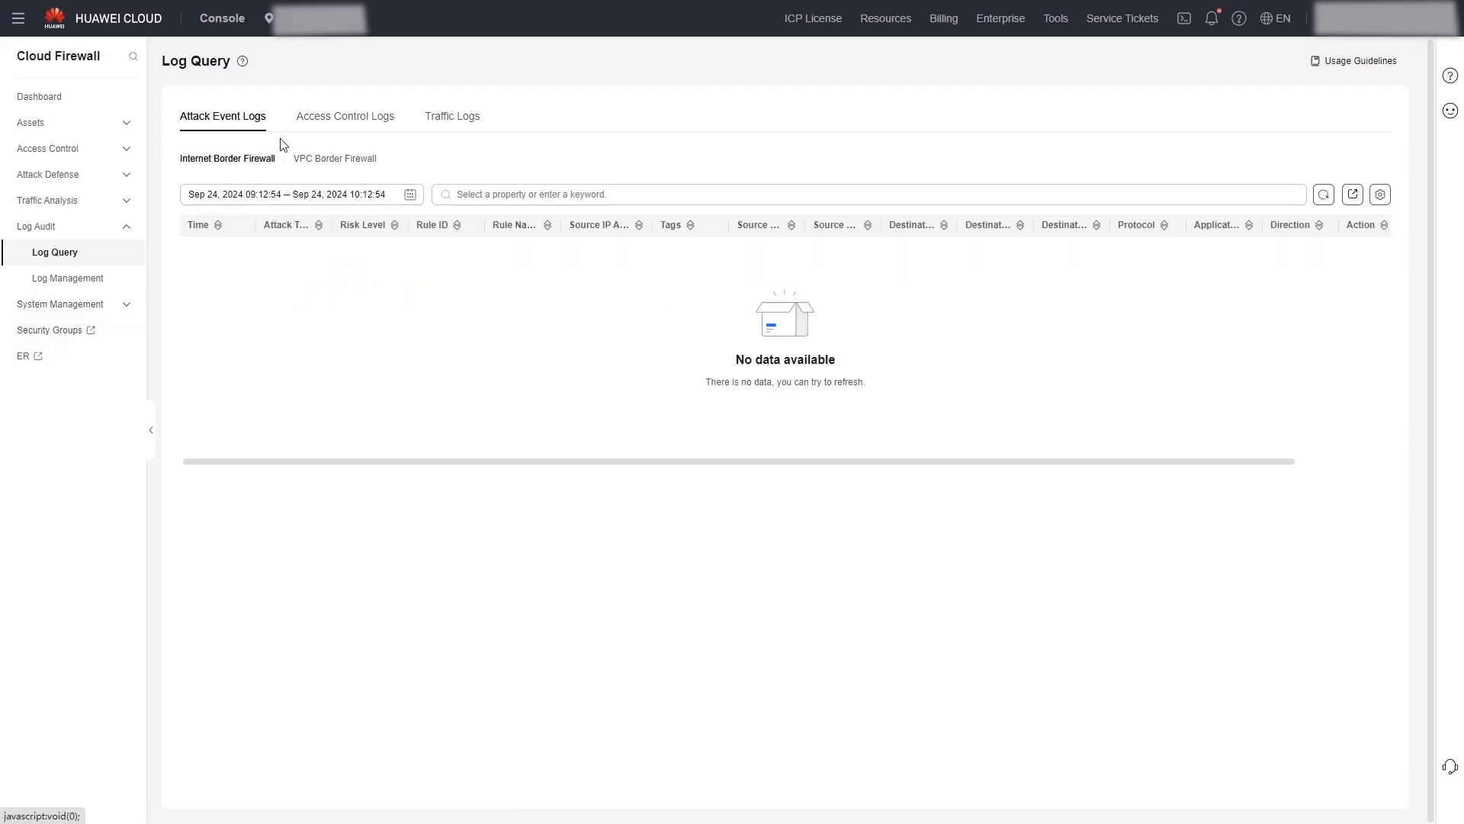
left_click(337, 123)
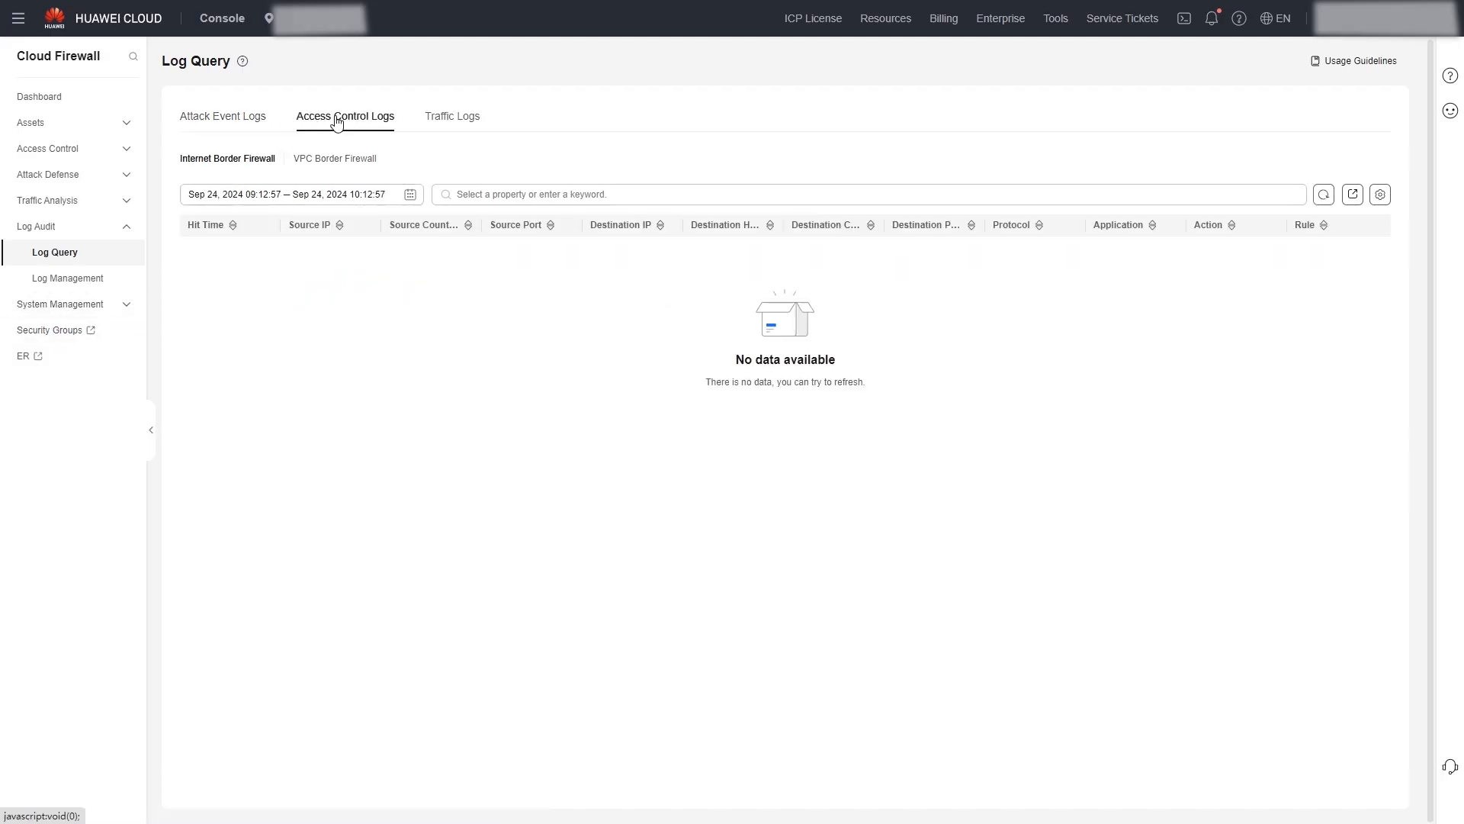
left_click(312, 162)
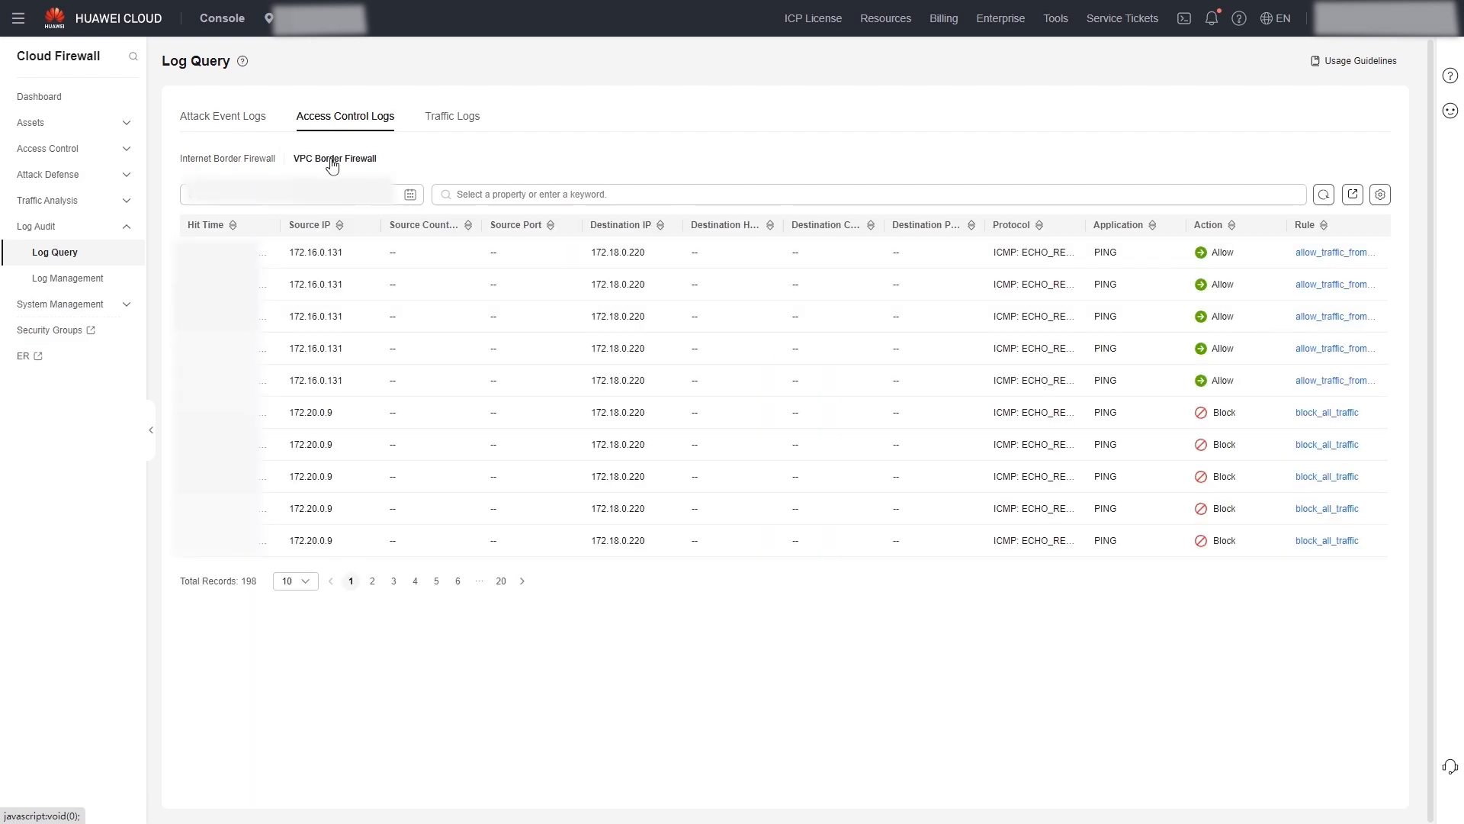